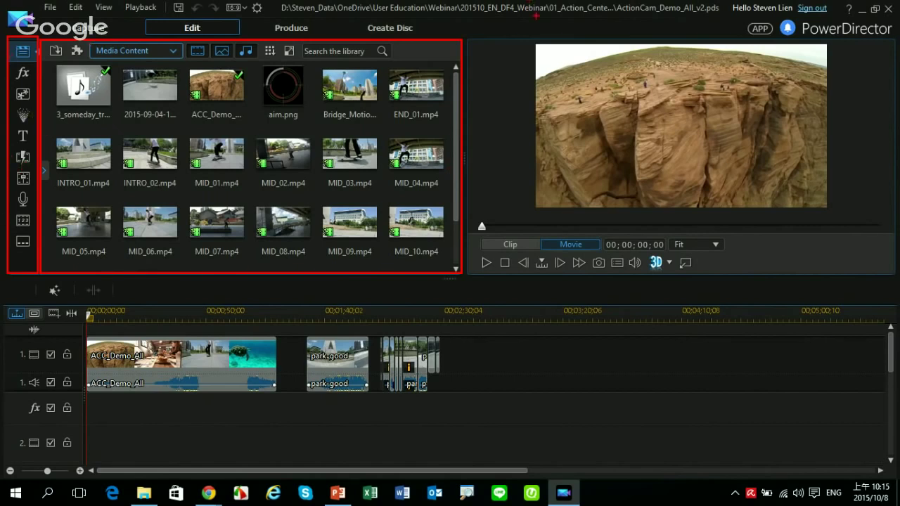
pyautogui.moveTo(466, 36)
pyautogui.mouseDown()
pyautogui.moveTo(805, 269)
pyautogui.moveTo(853, 279)
pyautogui.moveTo(895, 302)
pyautogui.mouseUp()
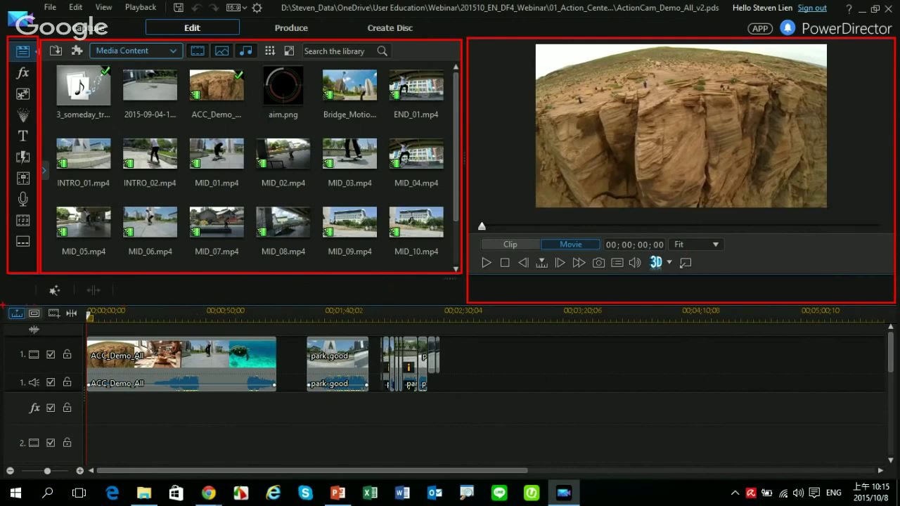
pyautogui.moveTo(3, 306)
pyautogui.mouseDown()
pyautogui.moveTo(588, 441)
pyautogui.moveTo(848, 483)
pyautogui.moveTo(841, 452)
pyautogui.moveTo(898, 477)
pyautogui.mouseUp()
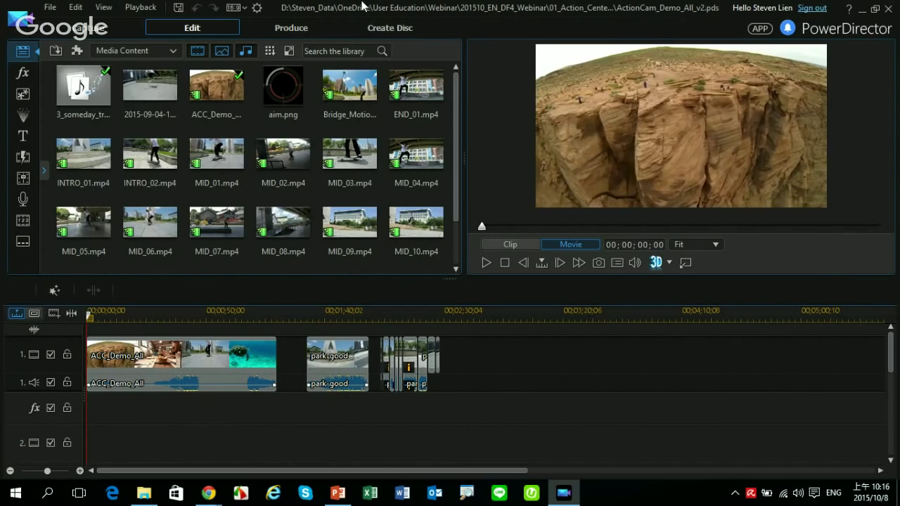
pyautogui.click(218, 91)
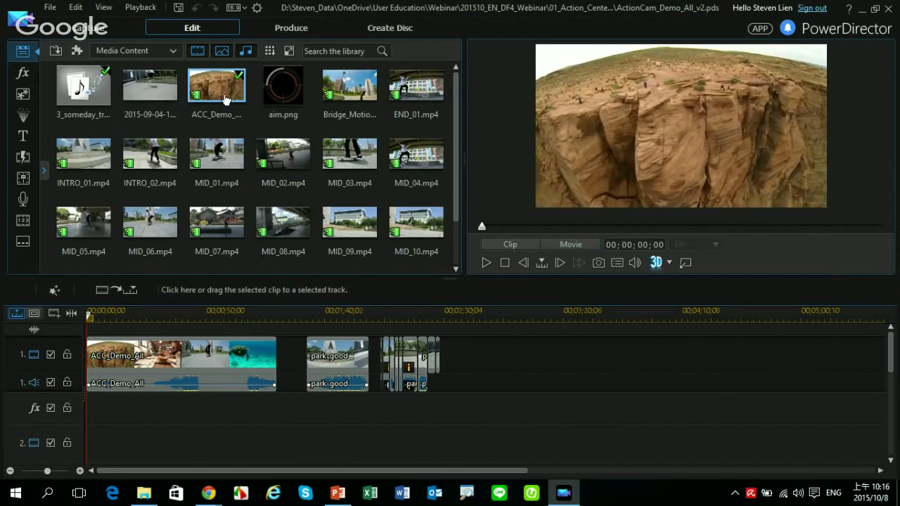
# Select the ACC_Demo_All timeline clip and launch Action Camera Center from Tools
pyautogui.click(76, 51)
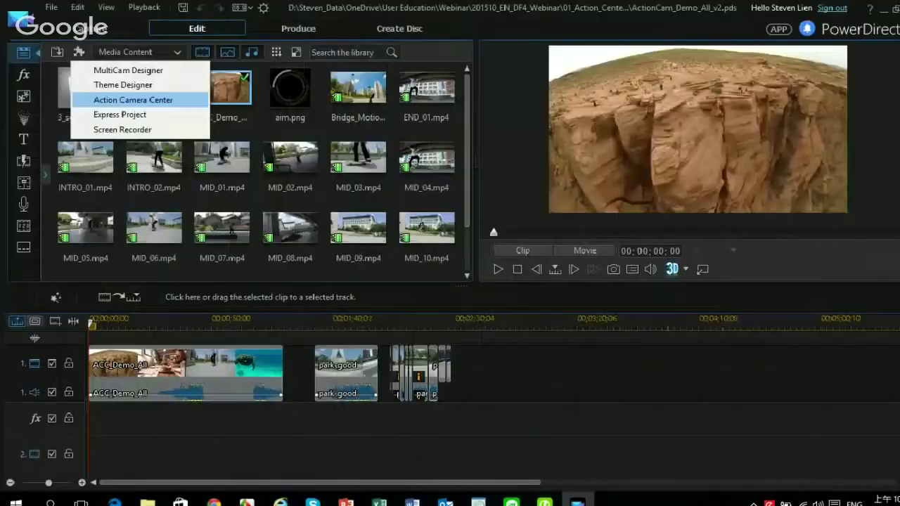
pyautogui.click(224, 263)
pyautogui.click(225, 362)
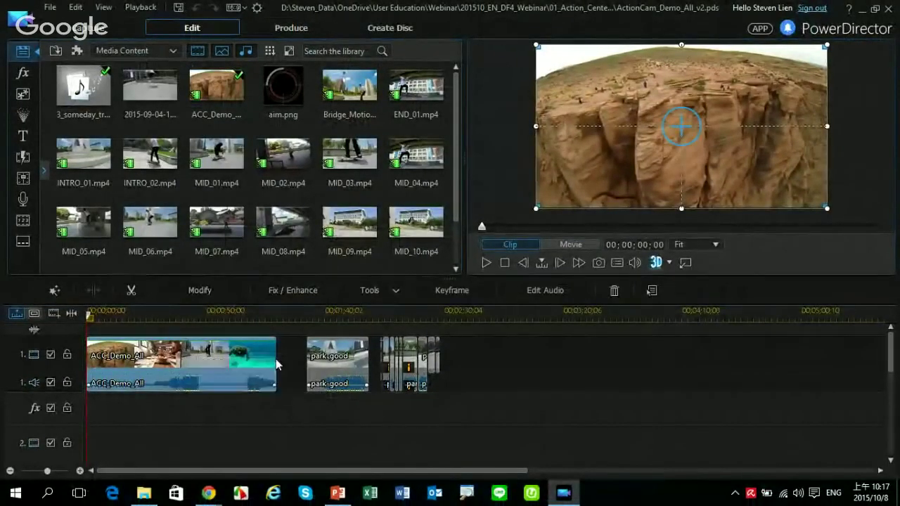
pyautogui.click(392, 291)
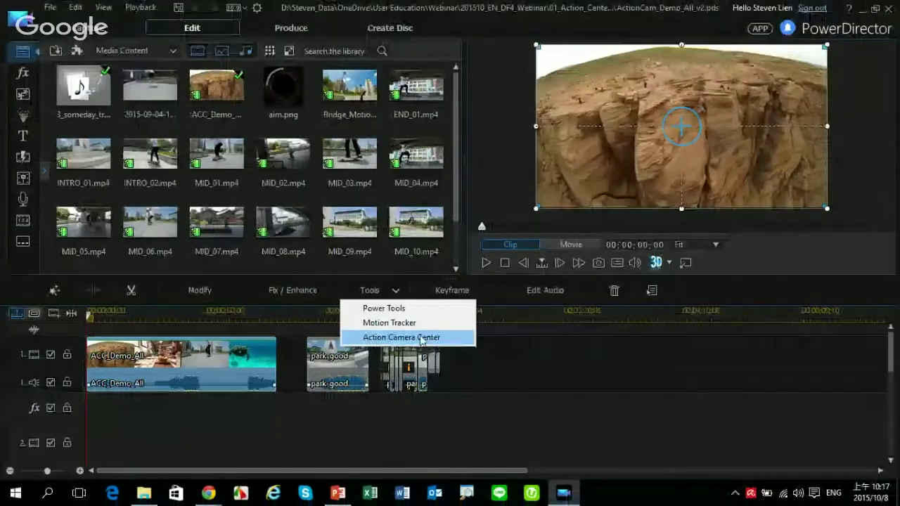
pyautogui.click(411, 342)
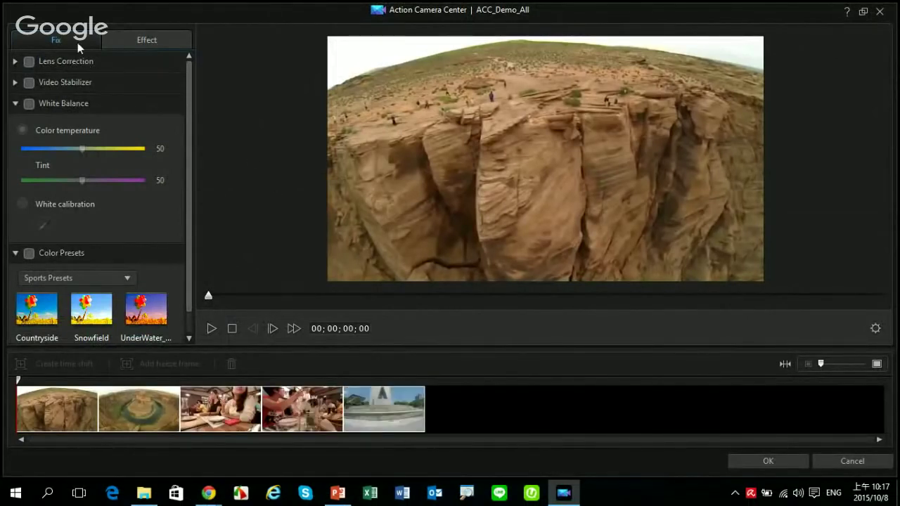
# Collapse White Balance and Color Presets on the Fix tab, and expand Lens Correction
pyautogui.click(15, 105)
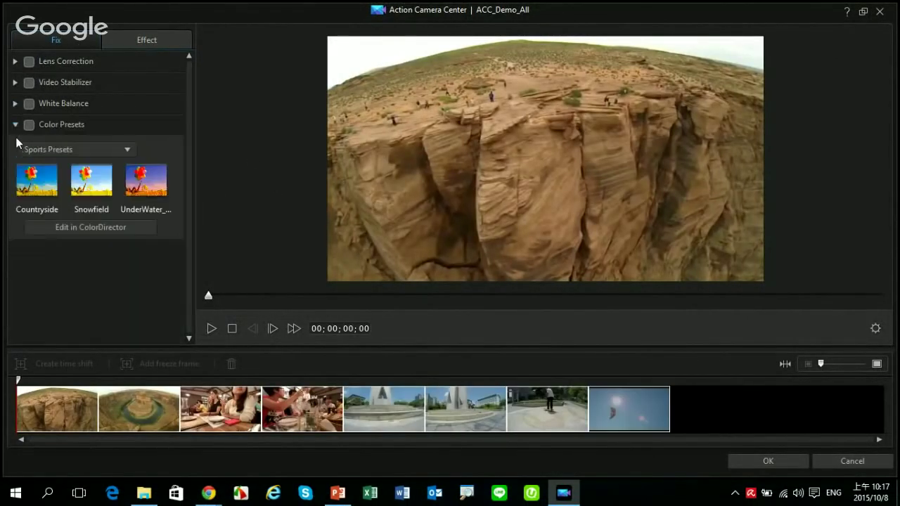
pyautogui.click(16, 127)
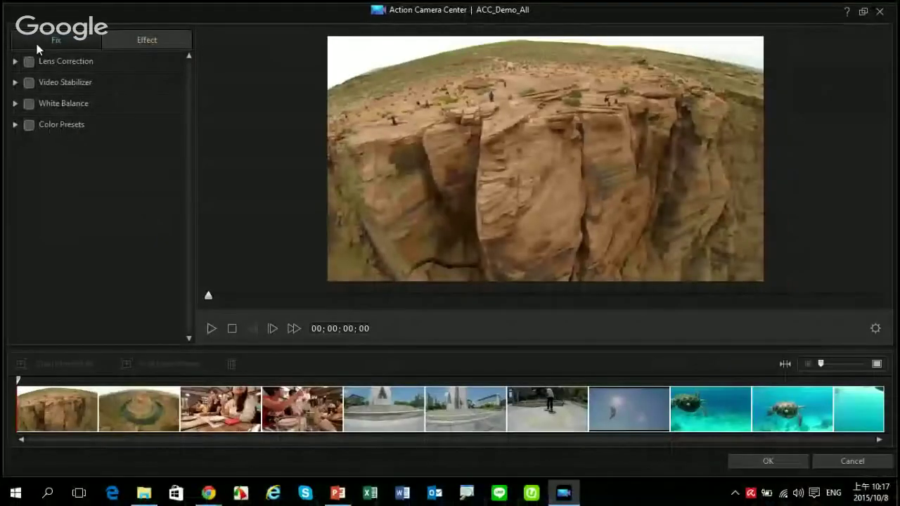
pyautogui.click(14, 61)
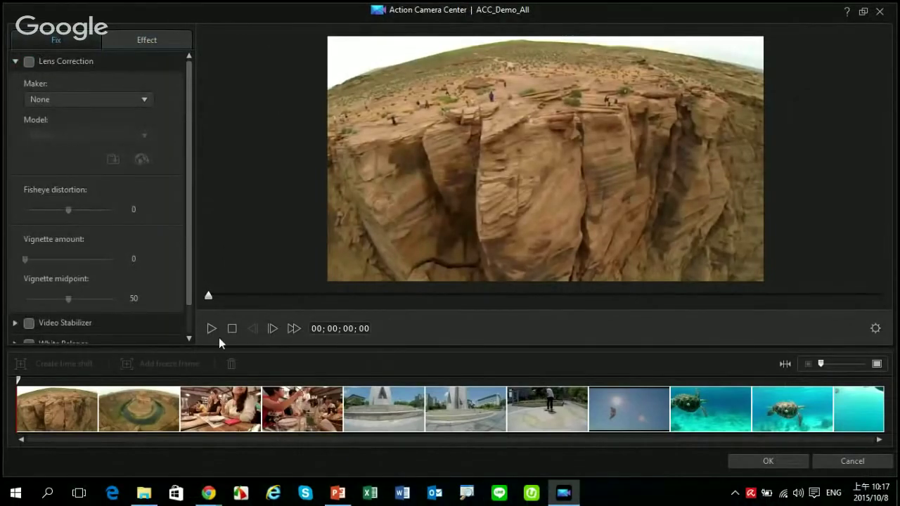
# On the horseshoe-bend shot, enable lens correction with the GoPro HERO3 profile
pyautogui.moveTo(209, 297); pyautogui.dragTo(274, 305)
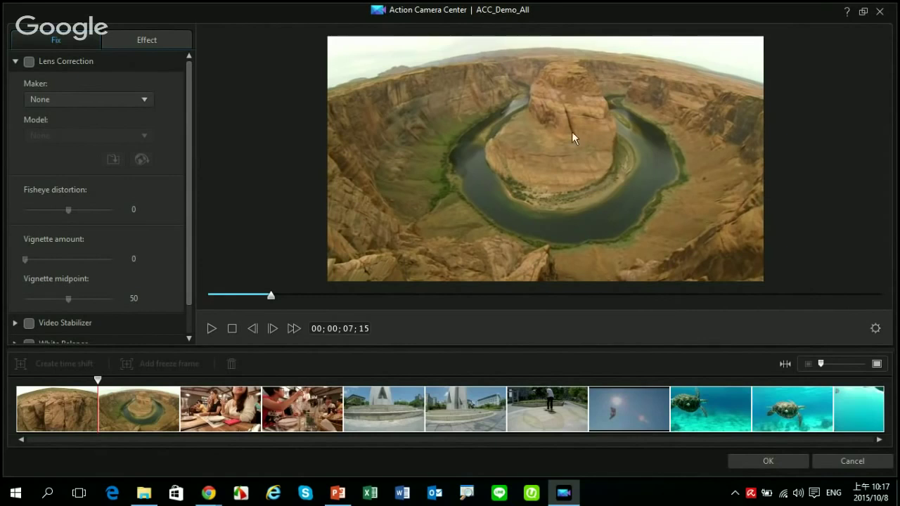
pyautogui.click(29, 62)
pyautogui.click(144, 101)
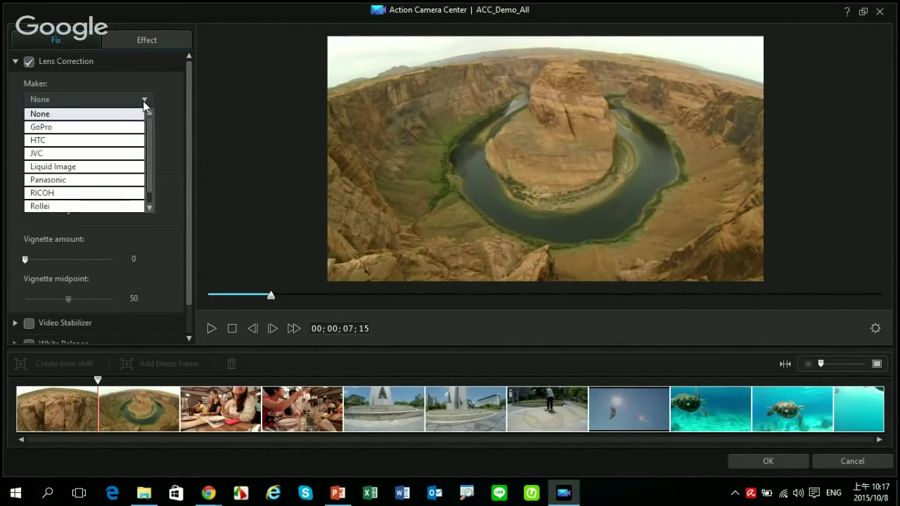
pyautogui.click(132, 124)
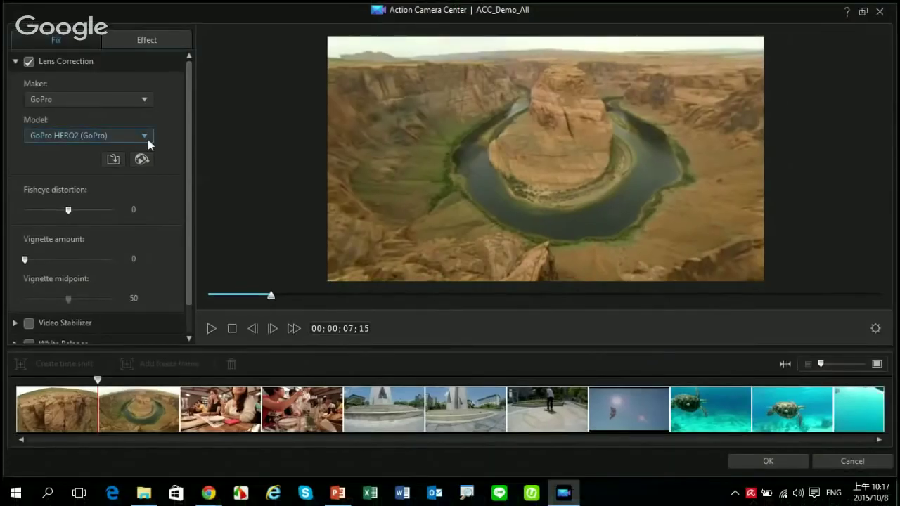
pyautogui.click(296, 177)
pyautogui.click(134, 167)
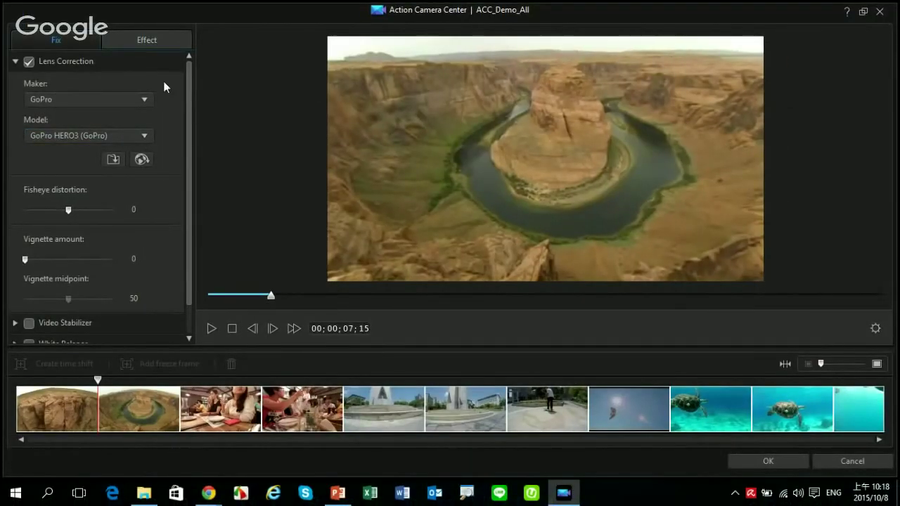
# Toggle lens correction to compare, then leave it off and fold its settings away
pyautogui.click(29, 62)
pyautogui.click(29, 62)
pyautogui.click(29, 62)
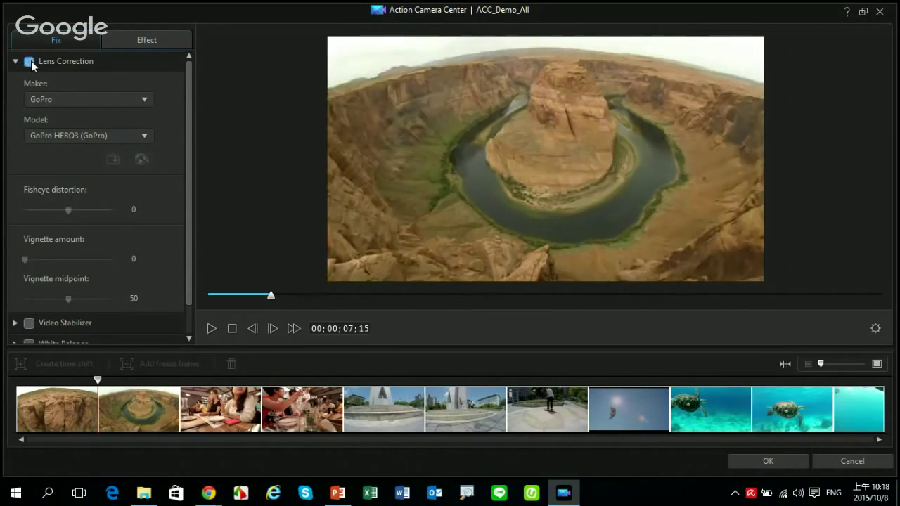
pyautogui.click(29, 62)
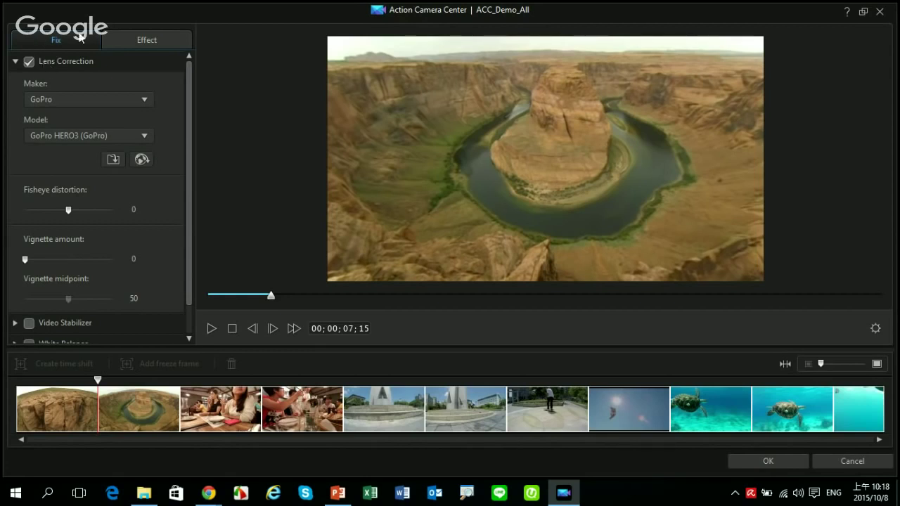
pyautogui.click(29, 62)
pyautogui.click(15, 61)
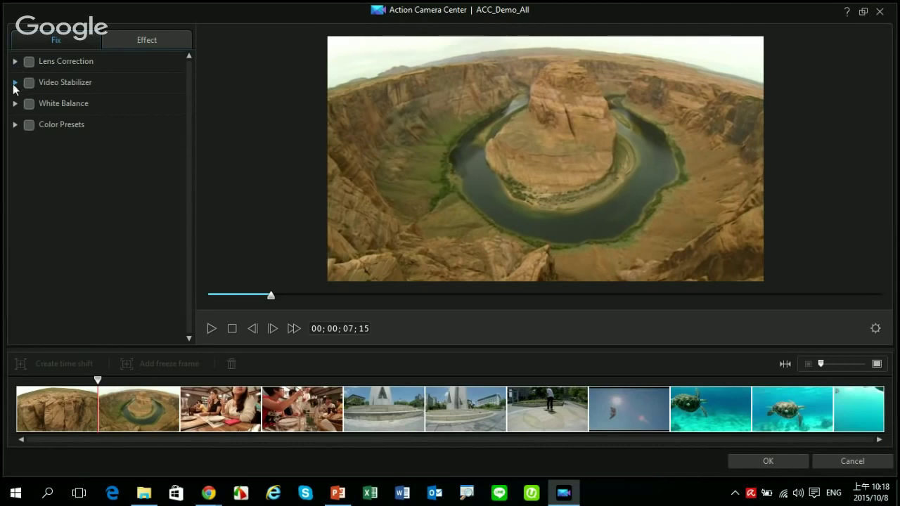
pyautogui.click(14, 83)
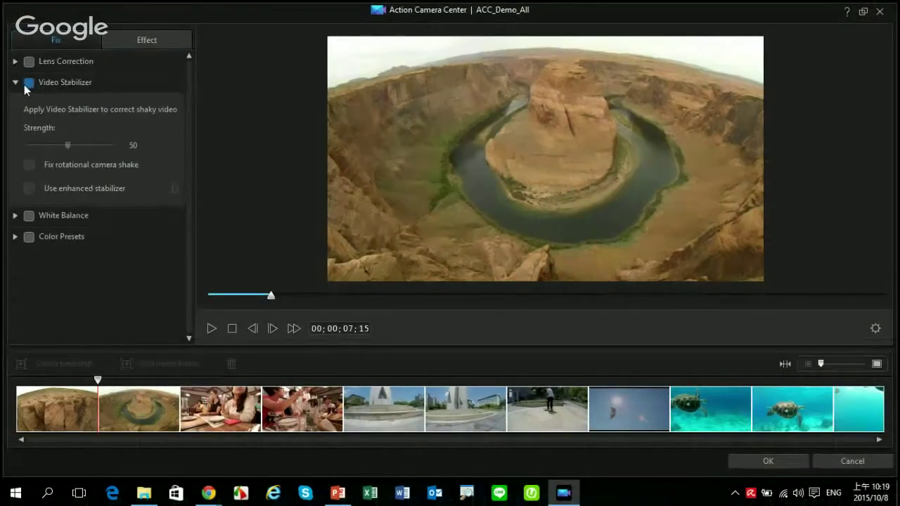
# Stabilize at strength 60 with rotational and enhanced options, then disable it and scrub to the restaurant
pyautogui.moveTo(67, 145)
pyautogui.mouseDown()
pyautogui.moveTo(89, 146)
pyautogui.moveTo(78, 146)
pyautogui.mouseUp()
pyautogui.click(29, 165)
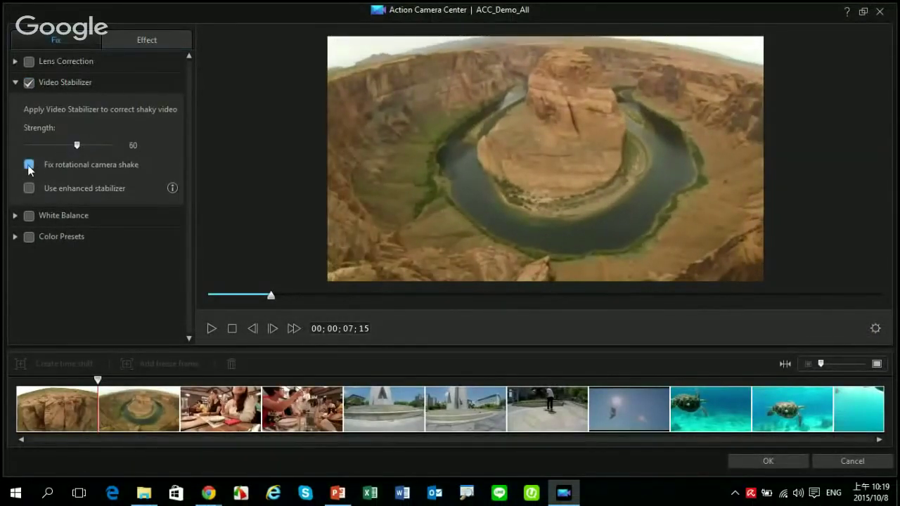
pyautogui.click(41, 184)
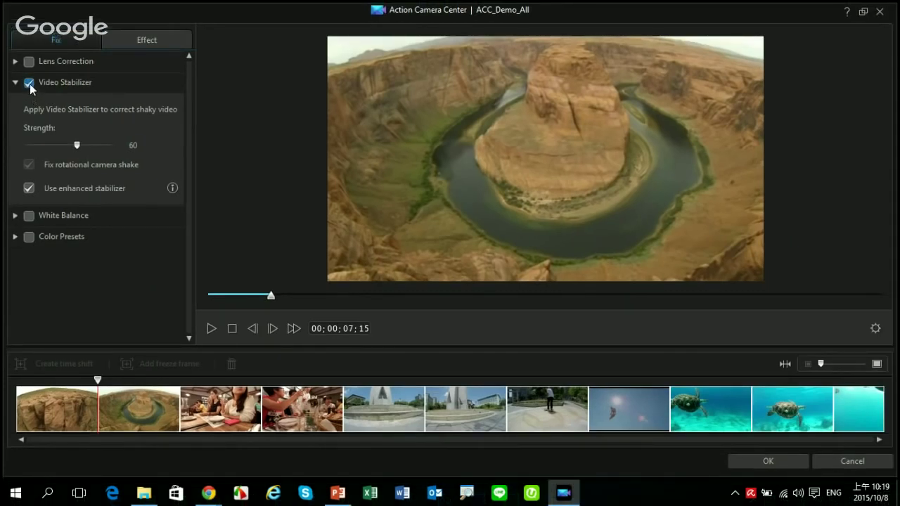
pyautogui.click(29, 82)
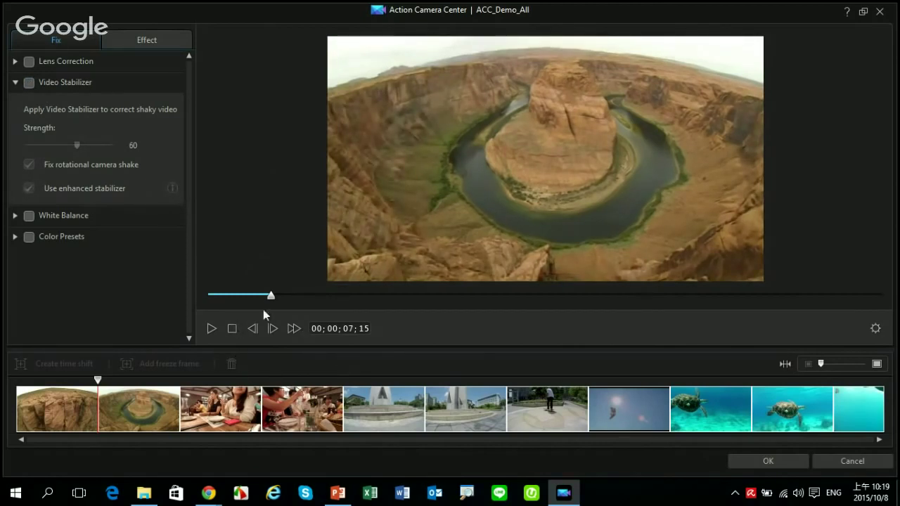
pyautogui.moveTo(271, 301); pyautogui.dragTo(337, 311)
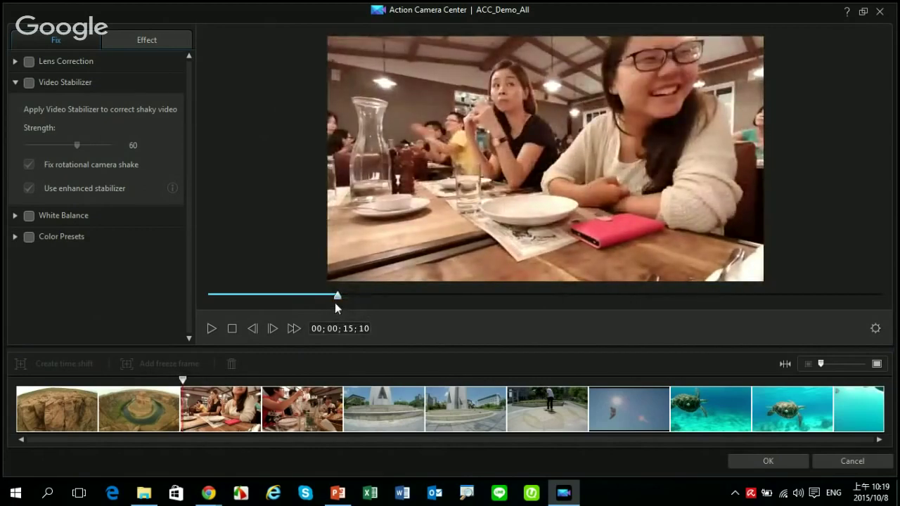
# Enable white balance and calibrate white by sampling the cream sweater
pyautogui.click(16, 84)
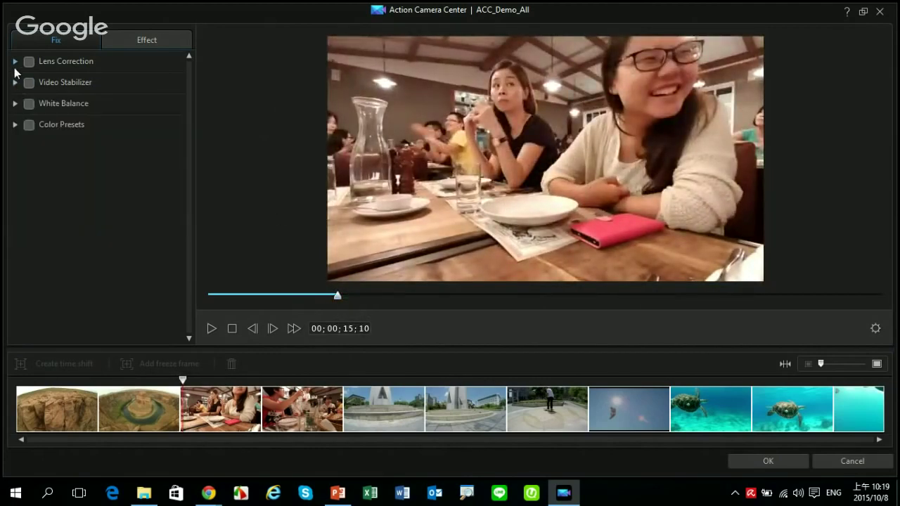
pyautogui.click(30, 107)
pyautogui.click(15, 109)
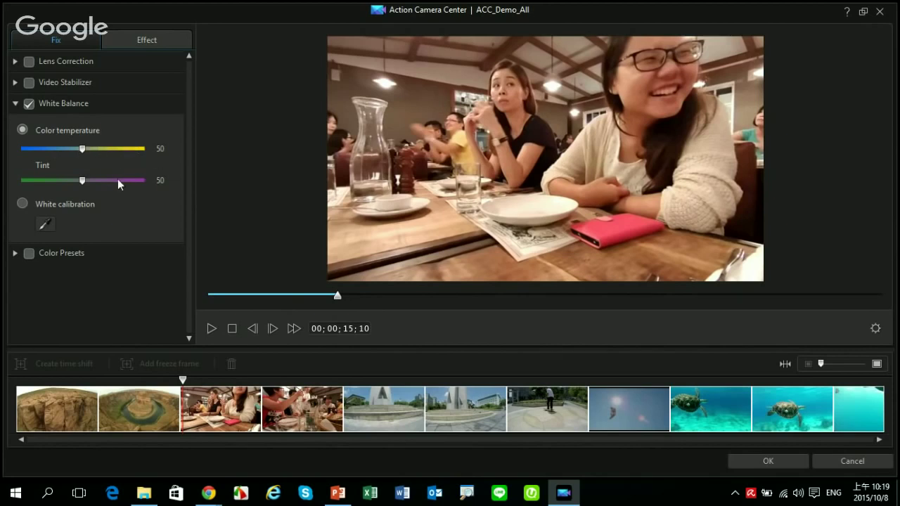
pyautogui.click(22, 204)
pyautogui.click(46, 225)
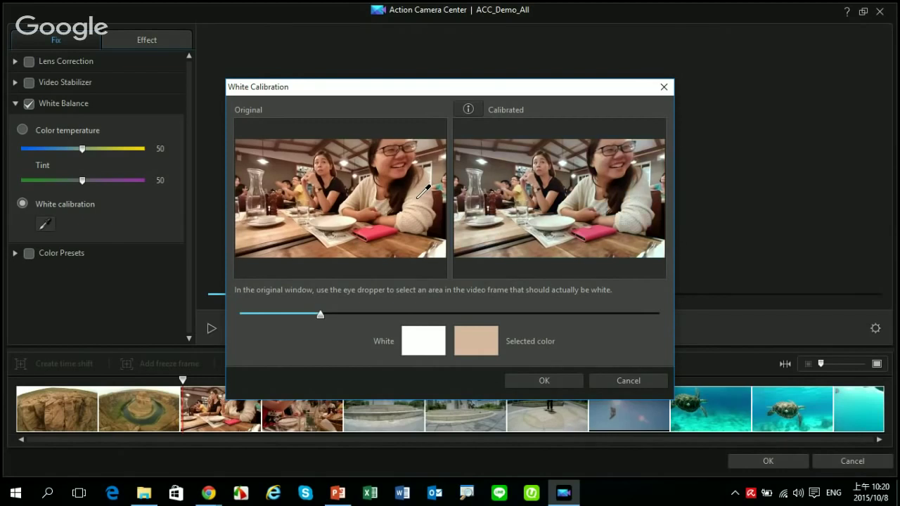
pyautogui.click(419, 196)
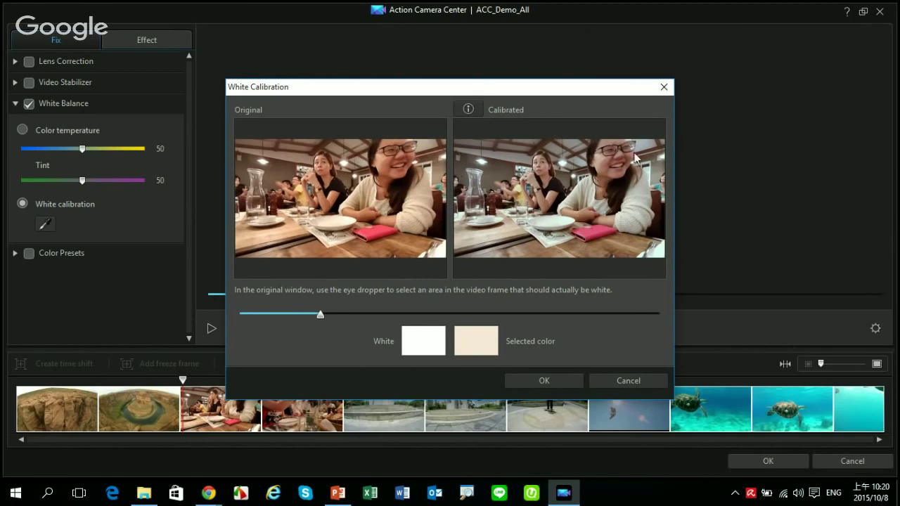
pyautogui.click(570, 380)
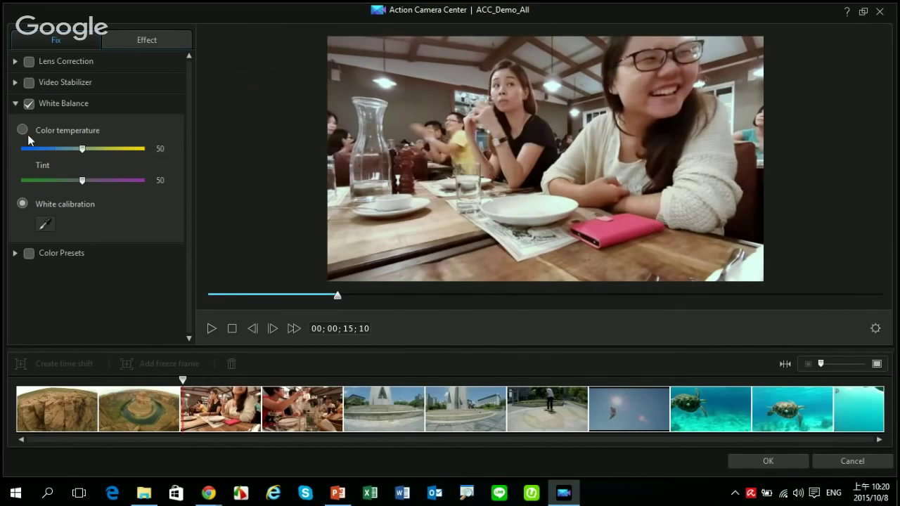
# Toggle white balance to compare, then leave it off and collapse its settings
pyautogui.click(30, 103)
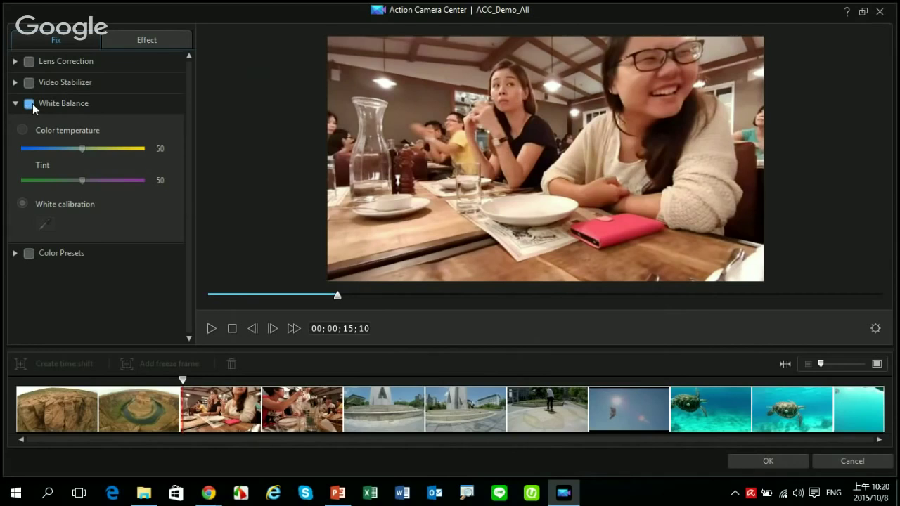
pyautogui.click(33, 103)
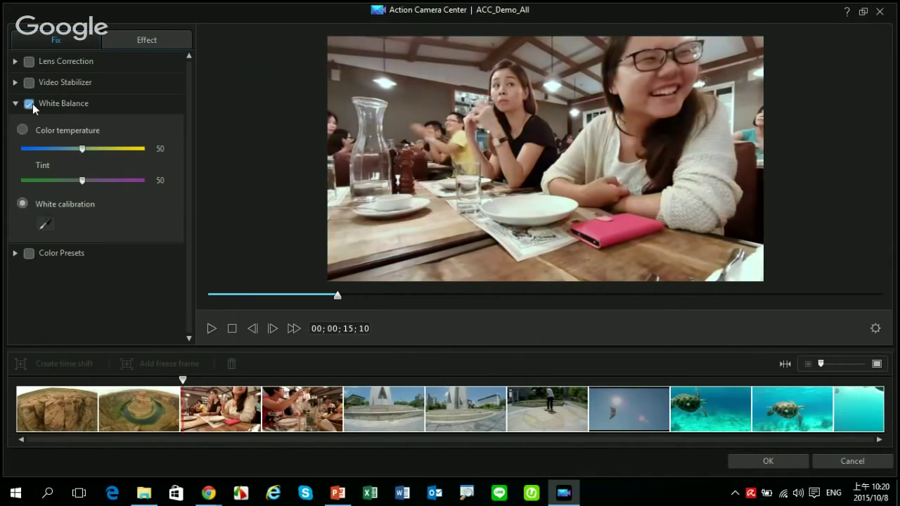
pyautogui.click(30, 104)
pyautogui.click(14, 104)
# Try the Countryside preset on the monument skate shot, compare, and leave colour presets off
pyautogui.click(15, 125)
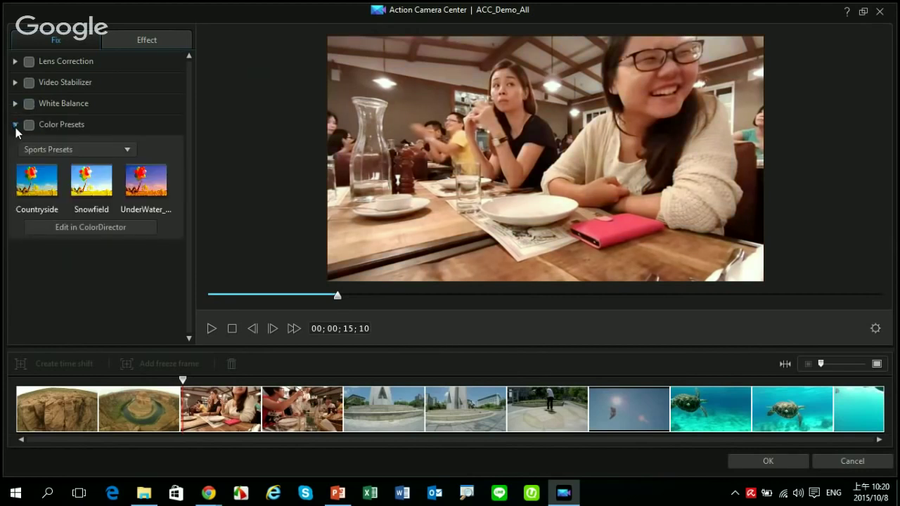
pyautogui.click(412, 380)
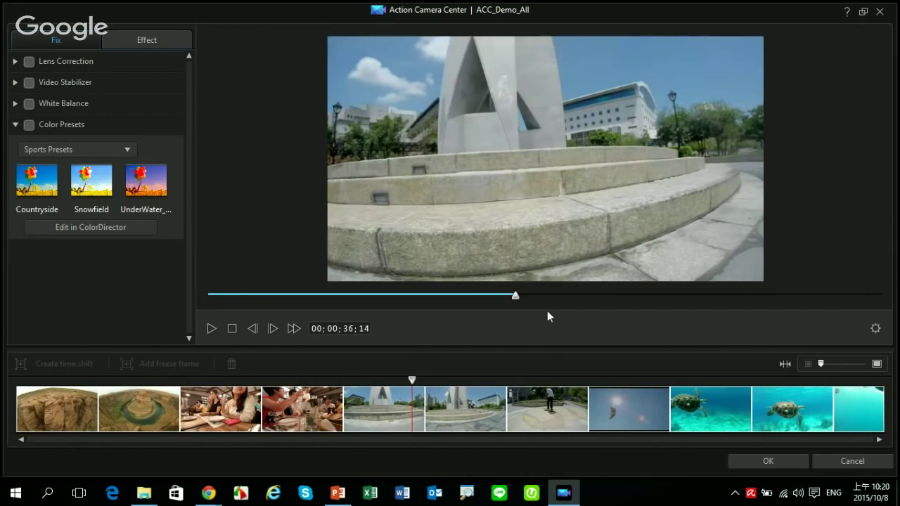
pyautogui.moveTo(516, 301)
pyautogui.mouseDown()
pyautogui.moveTo(498, 301)
pyautogui.moveTo(529, 301)
pyautogui.mouseUp()
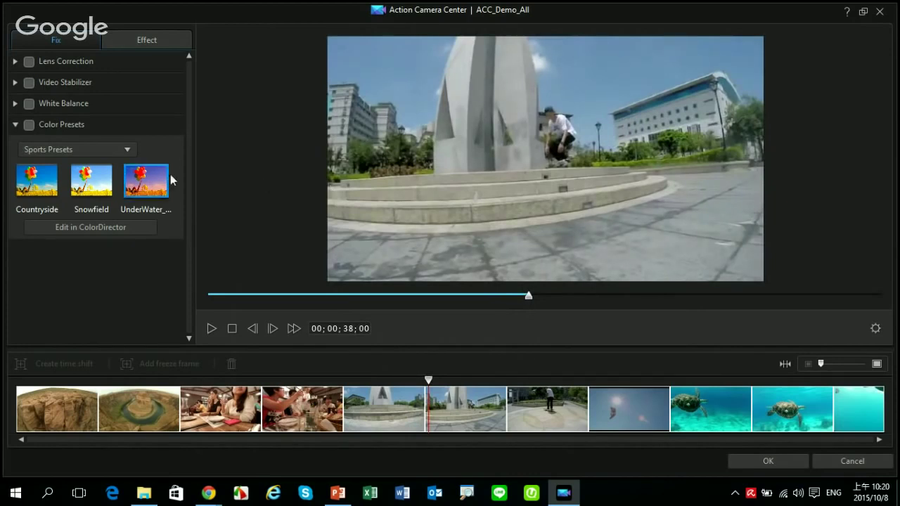
pyautogui.click(40, 186)
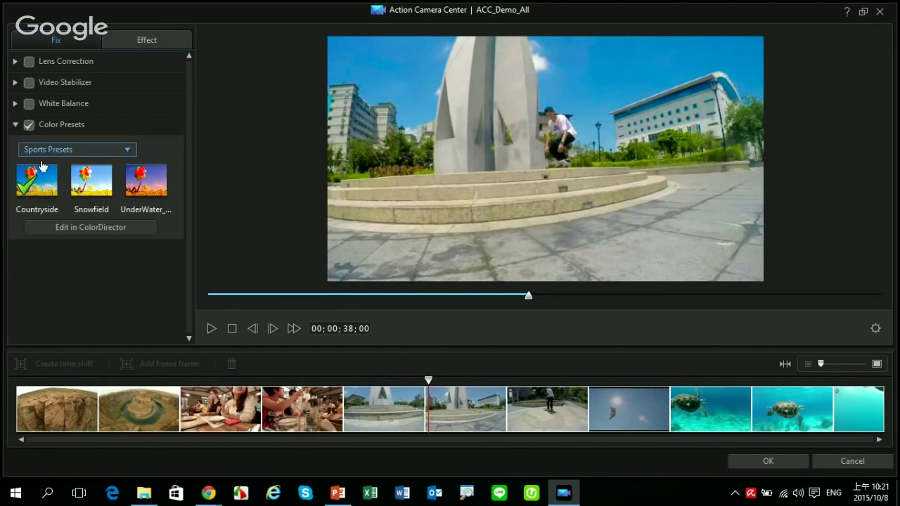
pyautogui.click(29, 125)
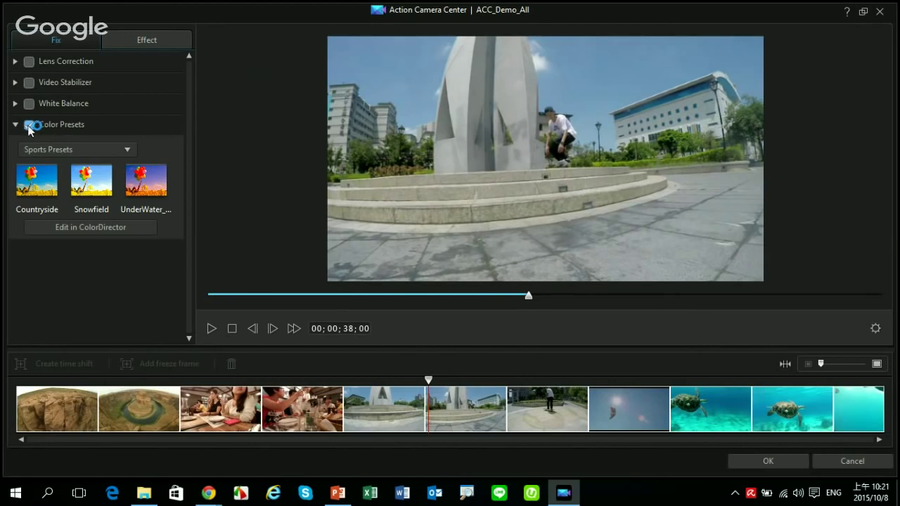
pyautogui.click(39, 186)
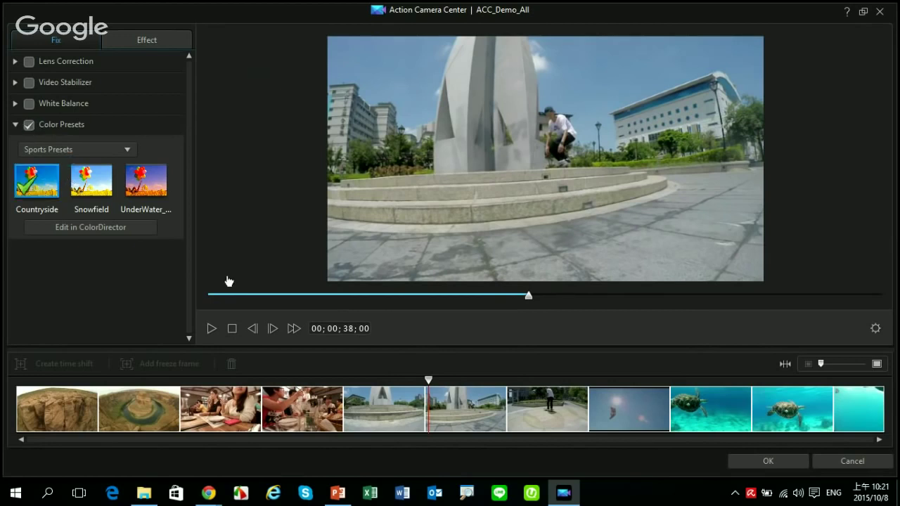
pyautogui.click(28, 126)
# Apply the Snowfield colour preset on the ski-jump shot and advance the preview
pyautogui.moveTo(436, 384); pyautogui.dragTo(542, 389)
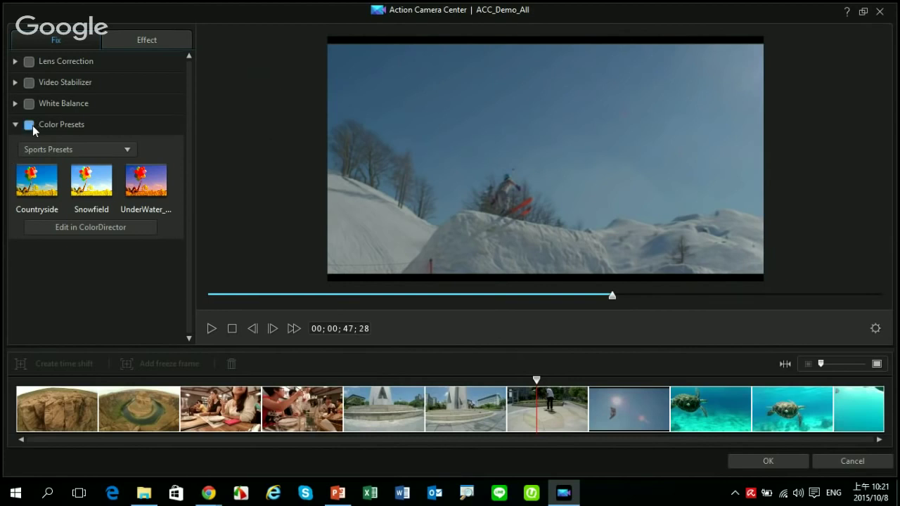
pyautogui.click(87, 183)
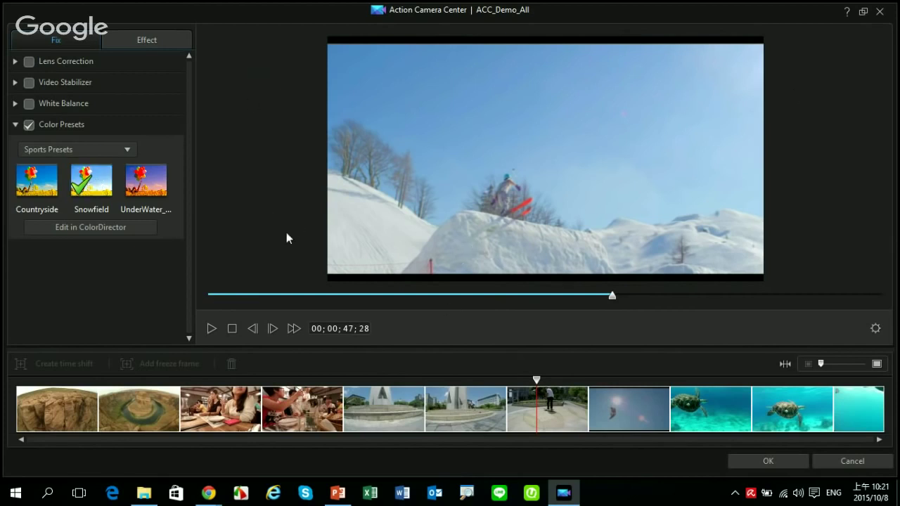
pyautogui.moveTo(538, 380); pyautogui.dragTo(693, 385)
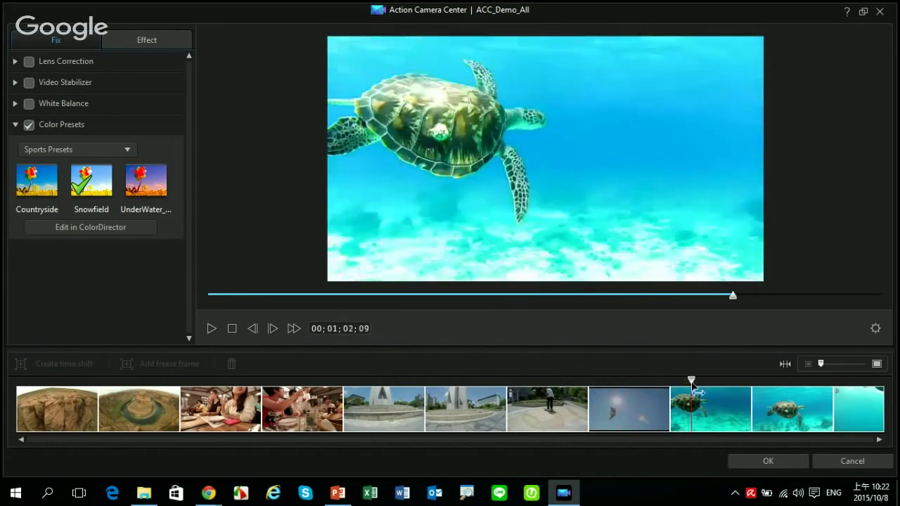
# Swap Snowfield for the UnderWater colour preset on the sea turtle footage
pyautogui.click(30, 126)
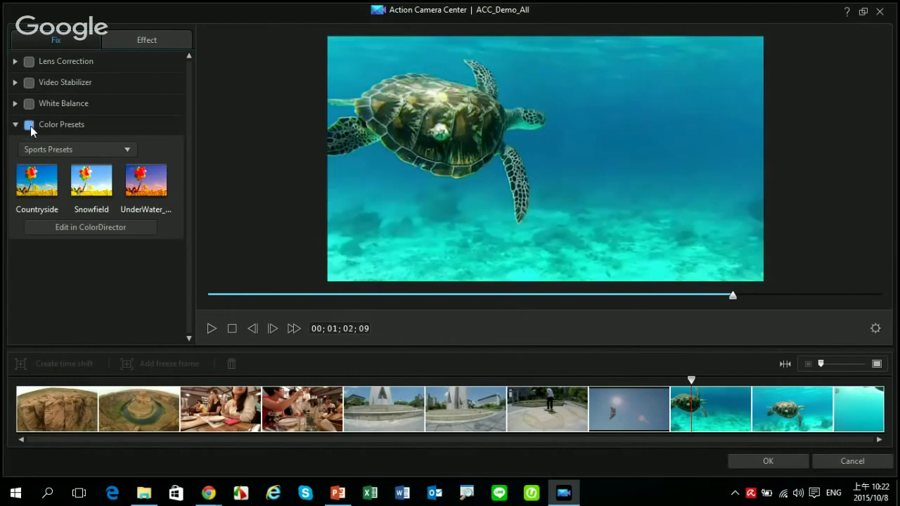
pyautogui.moveTo(693, 382); pyautogui.dragTo(719, 384)
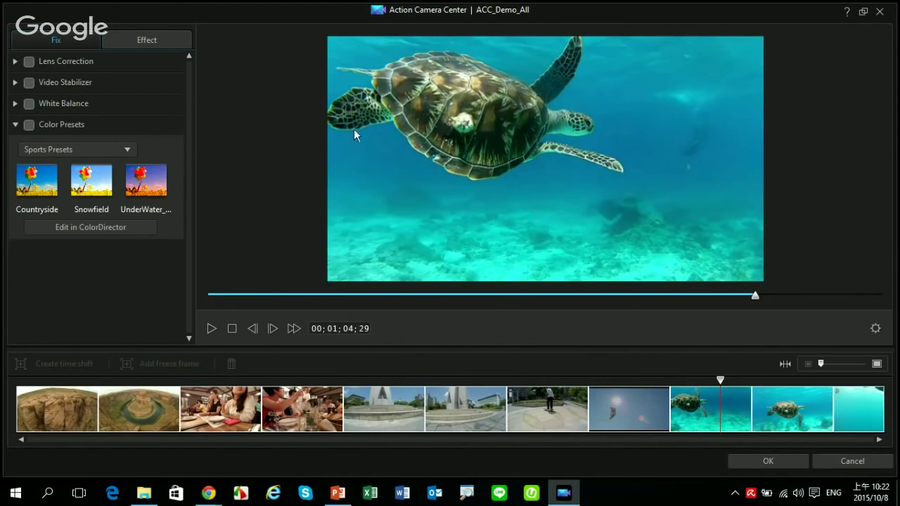
pyautogui.click(28, 126)
pyautogui.click(139, 189)
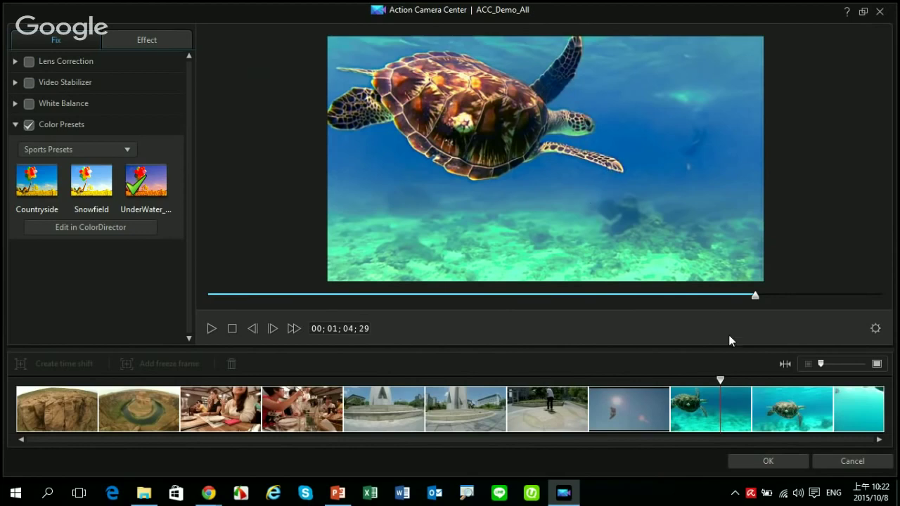
pyautogui.moveTo(720, 379); pyautogui.dragTo(738, 384)
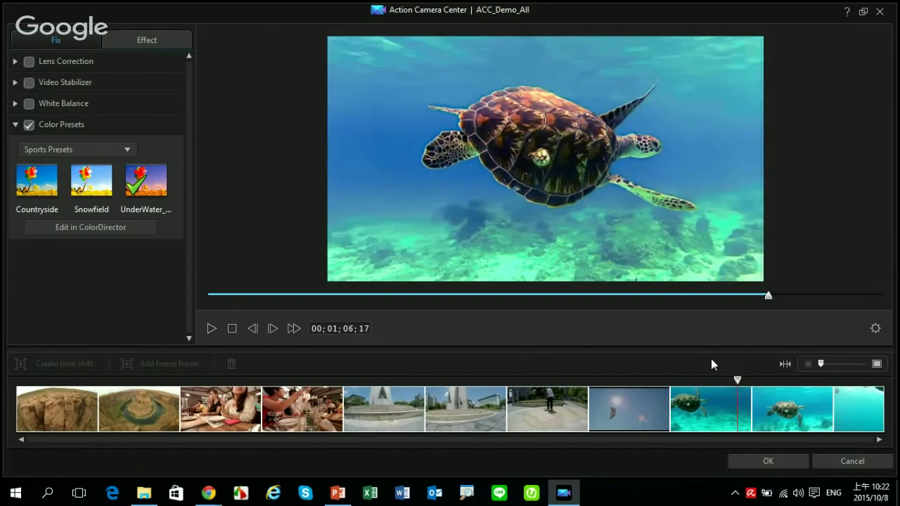
# Switch to Default Presets and try a brown-toned highlight preset, Dark Daze, Color Pop and Sunset
pyautogui.click(125, 151)
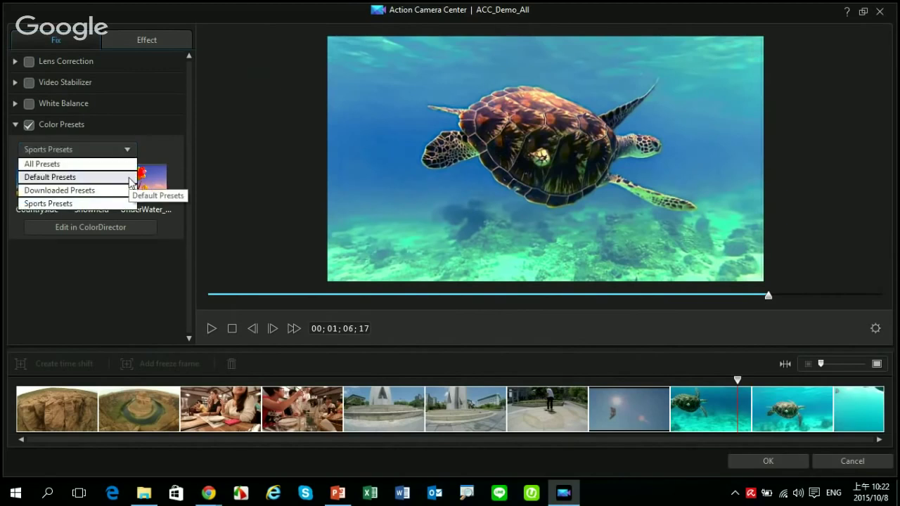
pyautogui.click(130, 178)
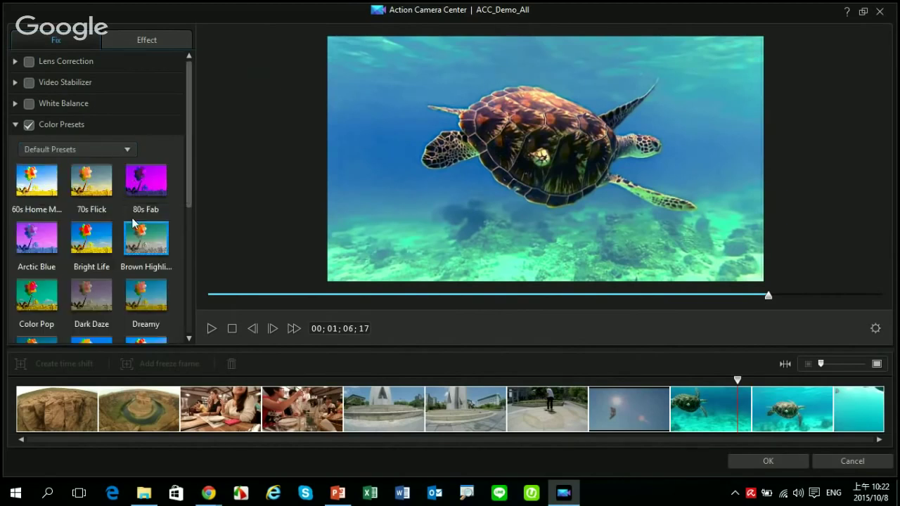
pyautogui.click(150, 243)
pyautogui.scroll(-1, 150, 243)
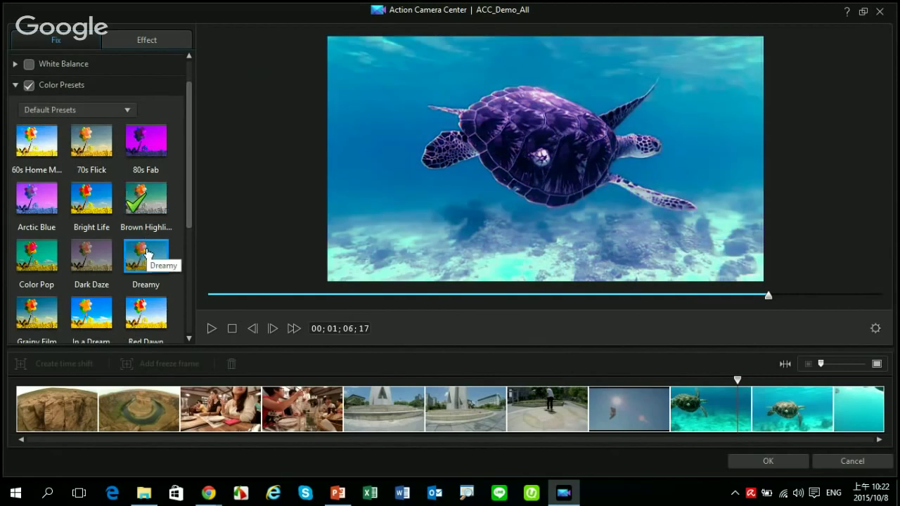
pyautogui.click(96, 256)
pyautogui.click(37, 256)
pyautogui.scroll(-5, 78, 242)
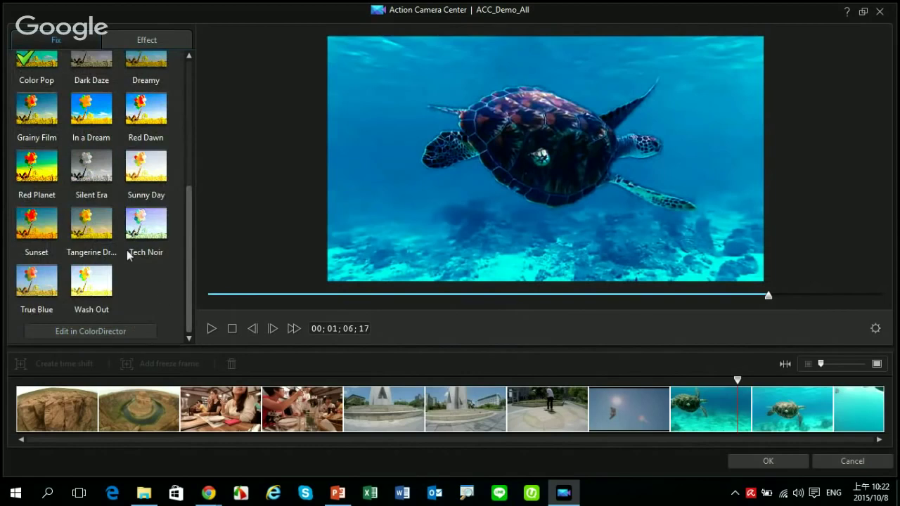
pyautogui.click(38, 224)
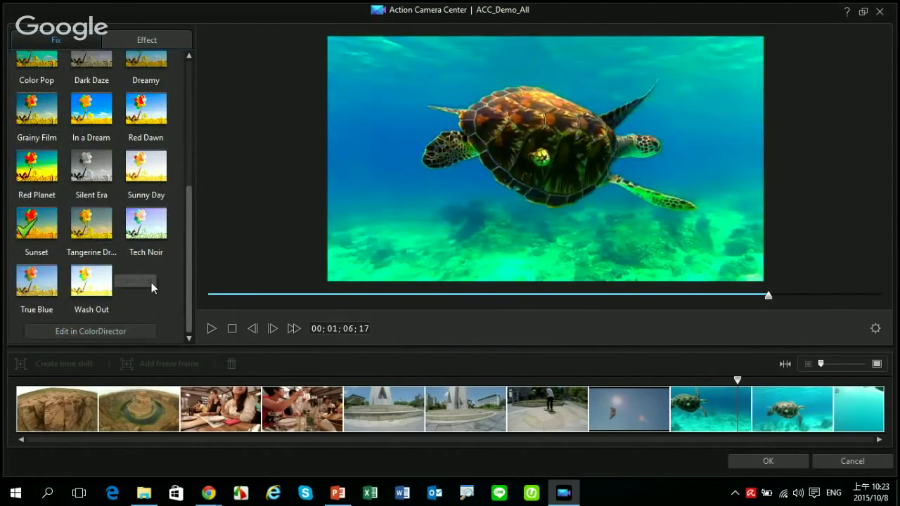
pyautogui.scroll(4, 147, 295)
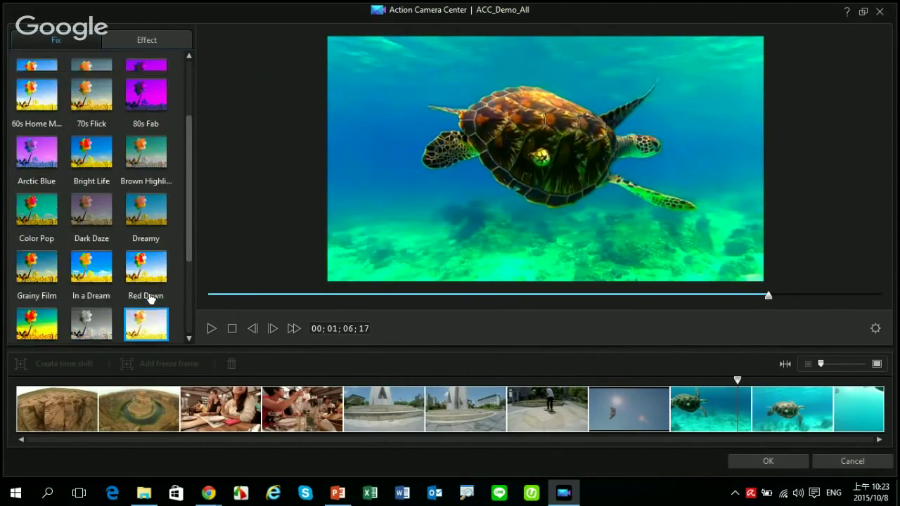
pyautogui.scroll(2, 150, 299)
pyautogui.click(130, 150)
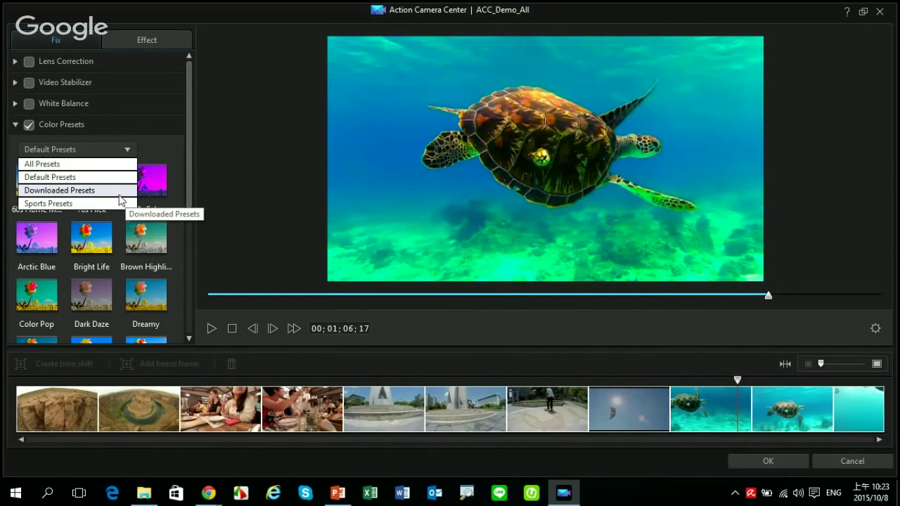
pyautogui.click(165, 158)
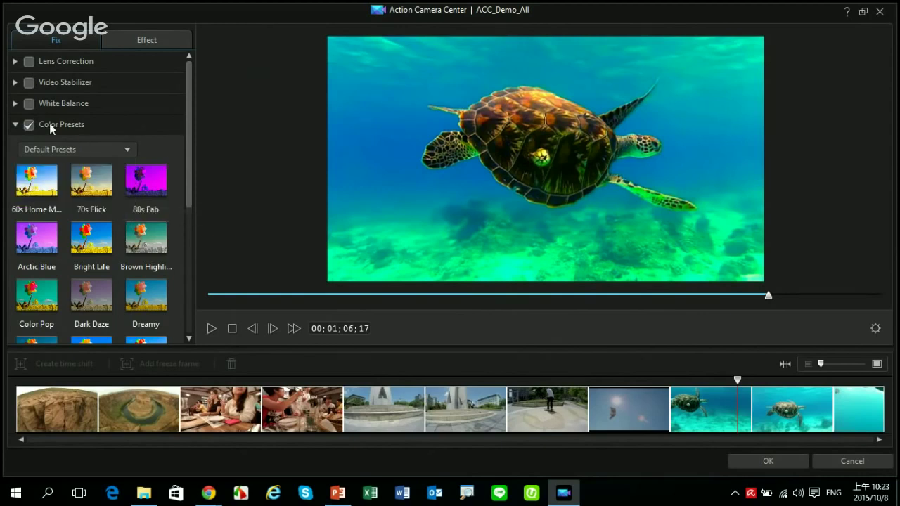
# Turn colour presets off and cancel Action Camera Center, discarding all changes
pyautogui.click(29, 126)
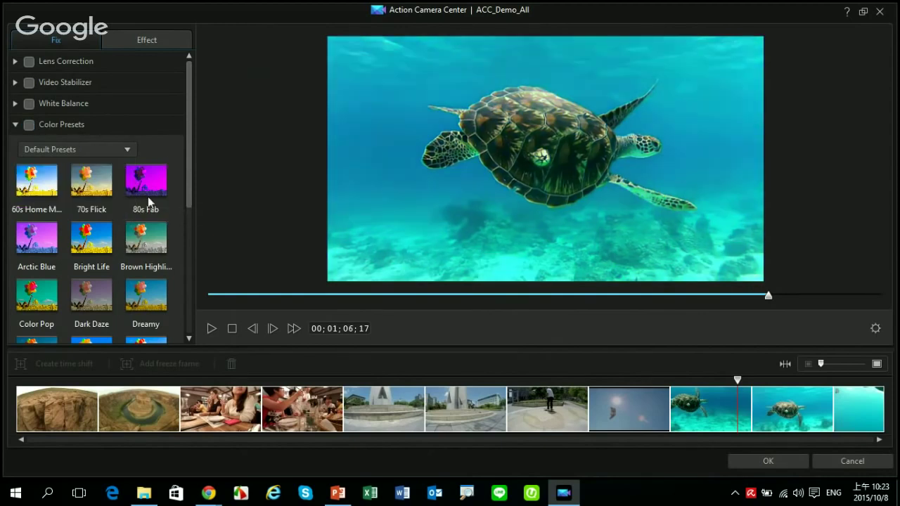
pyautogui.click(848, 461)
pyautogui.click(463, 275)
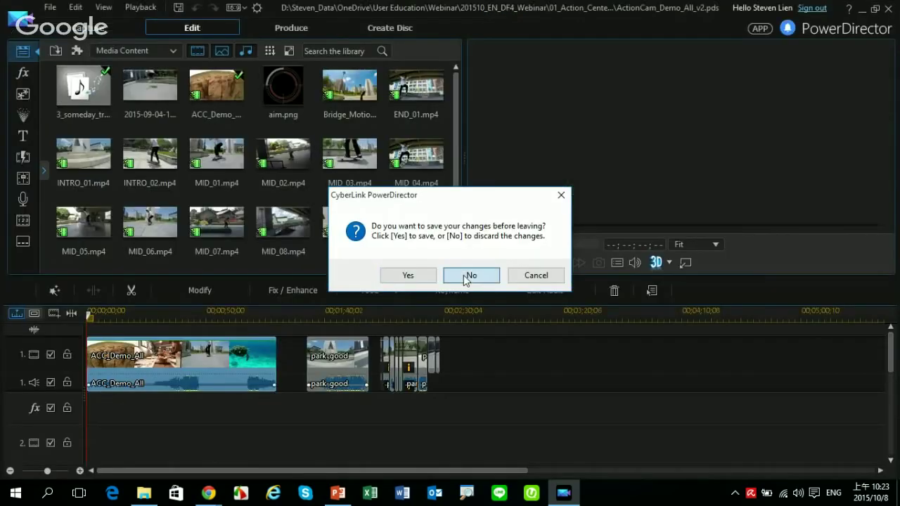
# In PowerPoint, present slide 8 (Speed Effect) full screen and play its demo video
pyautogui.click(337, 493)
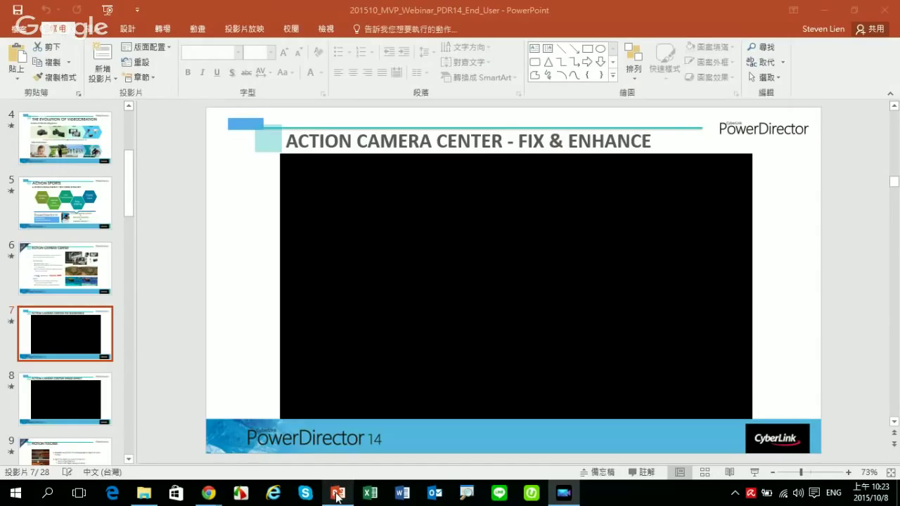
pyautogui.press('Down')
pyautogui.click(758, 474)
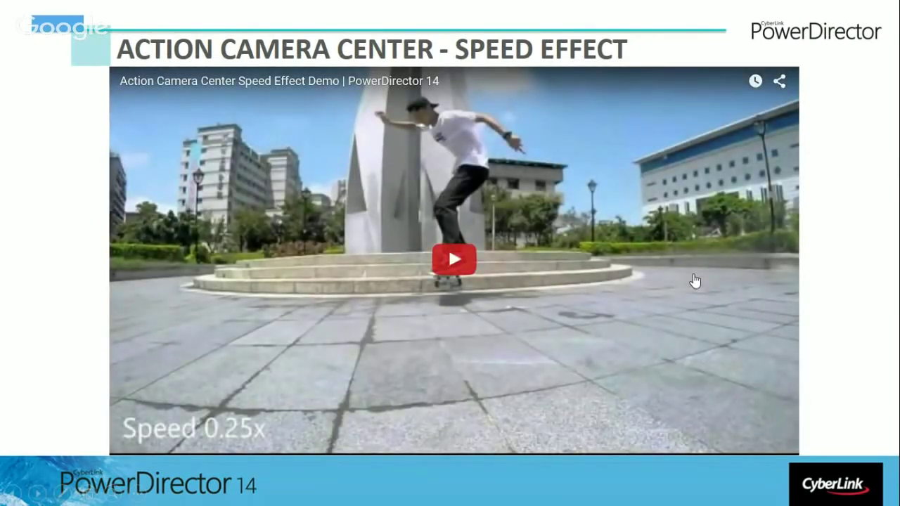
pyautogui.click(596, 279)
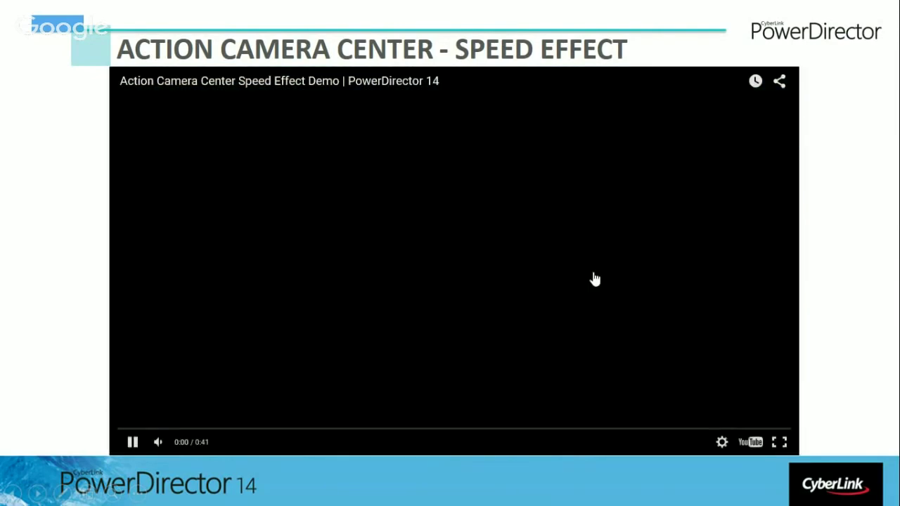
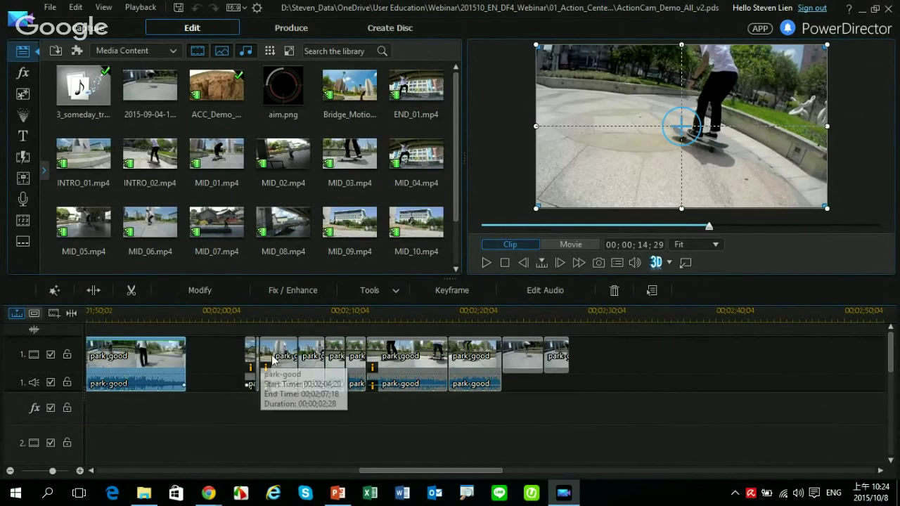
# Preview the later park-good and SnapShot clips, then select the long opening park-good clip
pyautogui.click(344, 353)
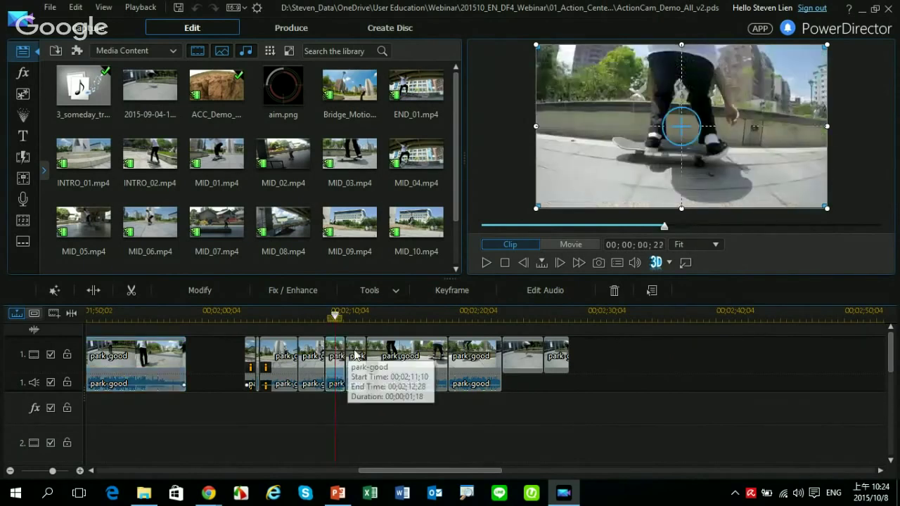
pyautogui.click(395, 360)
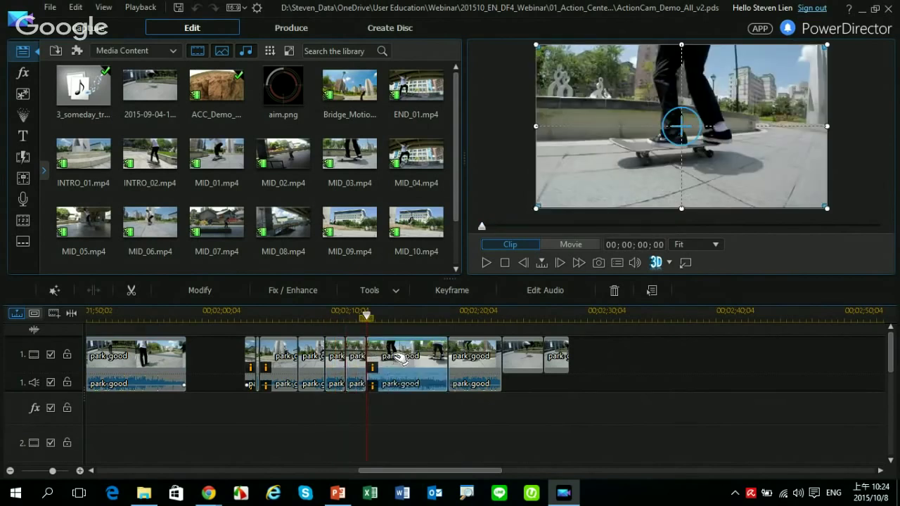
pyautogui.click(507, 348)
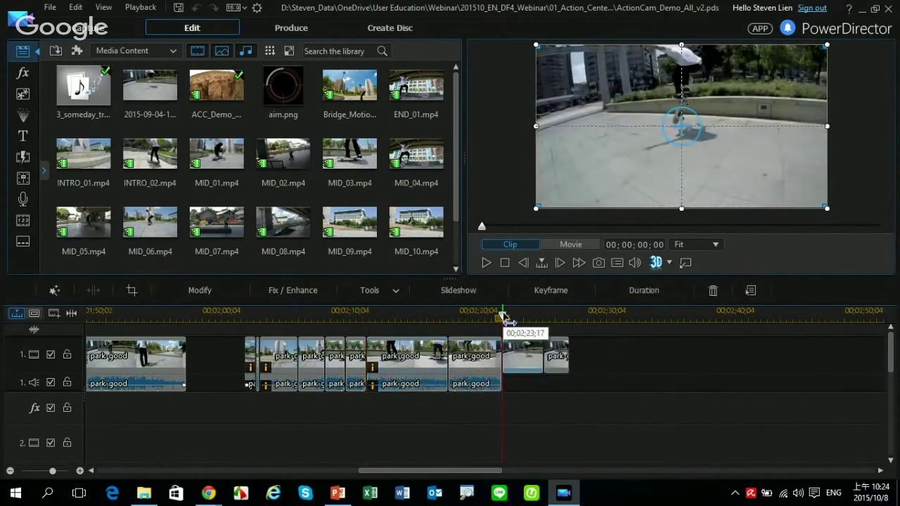
pyautogui.moveTo(503, 318); pyautogui.dragTo(528, 326)
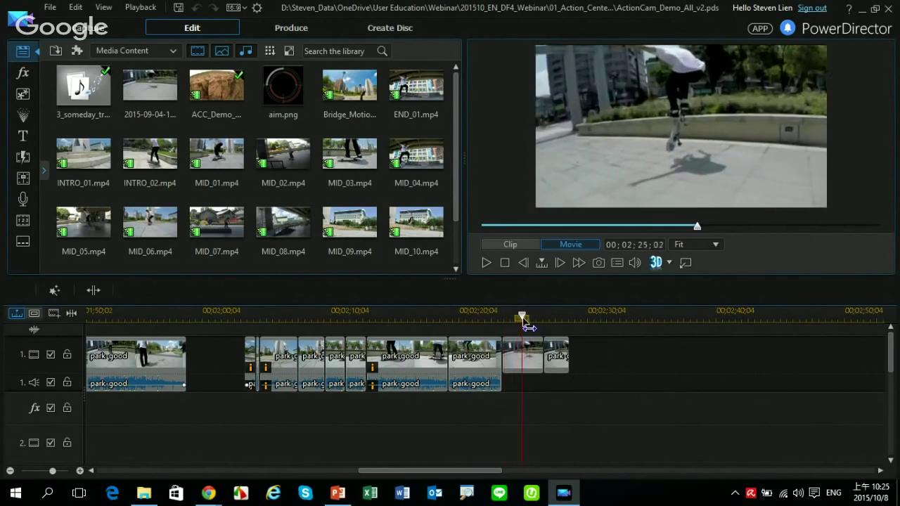
pyautogui.click(526, 355)
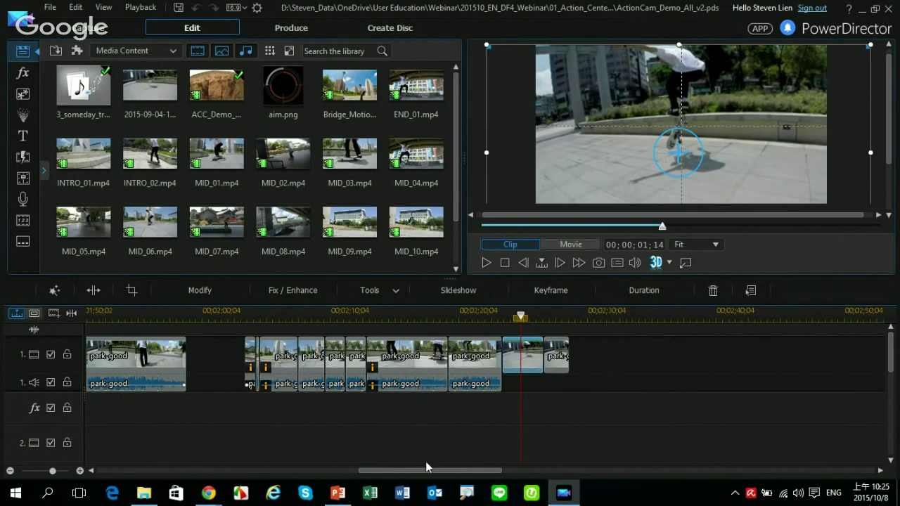
pyautogui.moveTo(426, 471); pyautogui.dragTo(364, 472)
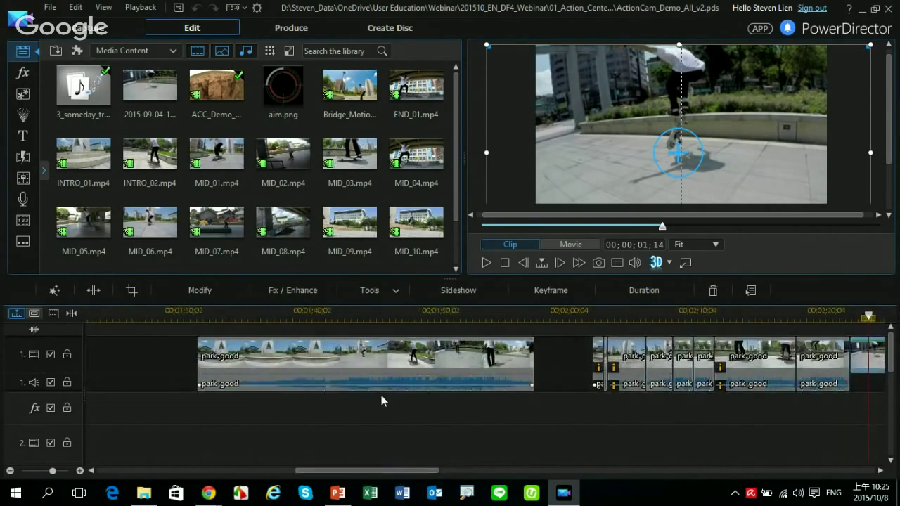
pyautogui.click(379, 354)
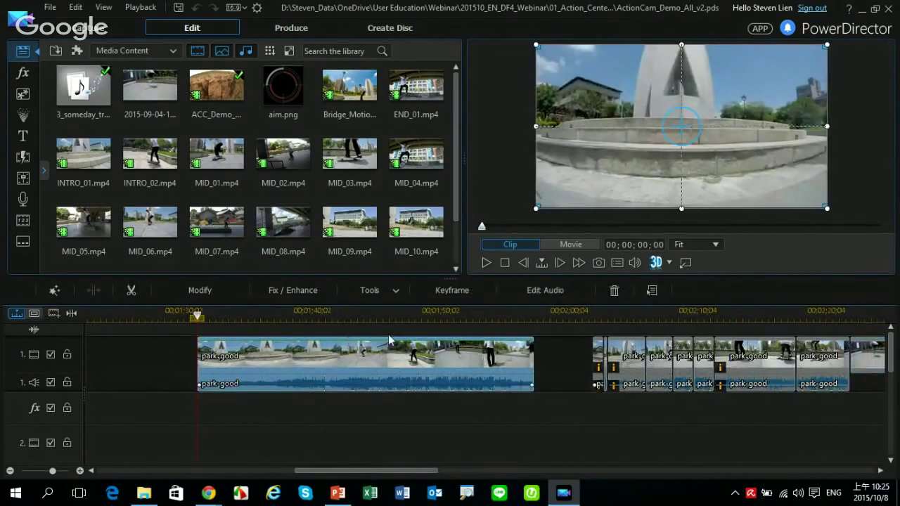
# Open the park-good clip in Action Camera Center and show its Replay and Speed effect settings
pyautogui.click(395, 295)
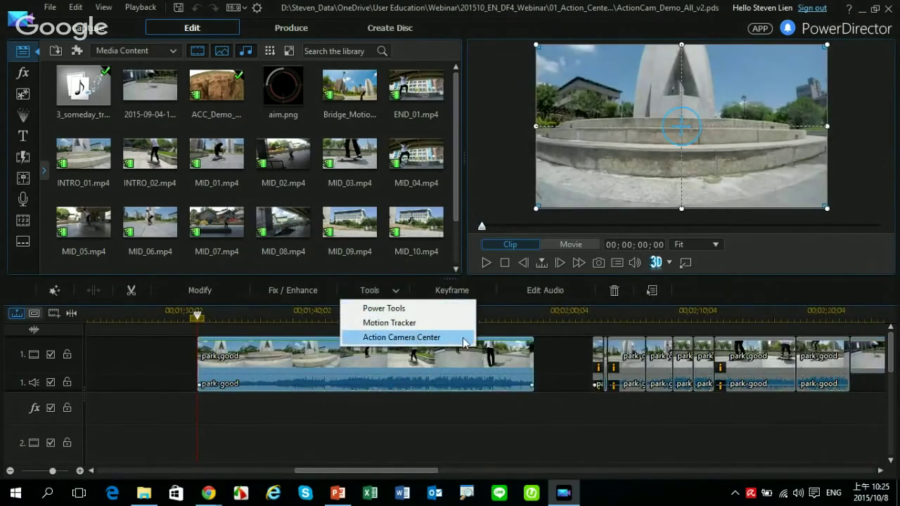
pyautogui.click(463, 339)
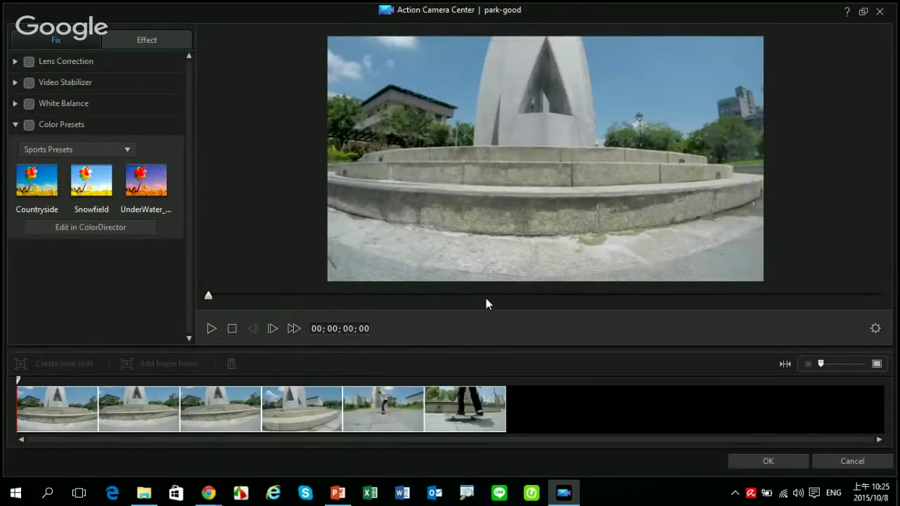
pyautogui.click(187, 47)
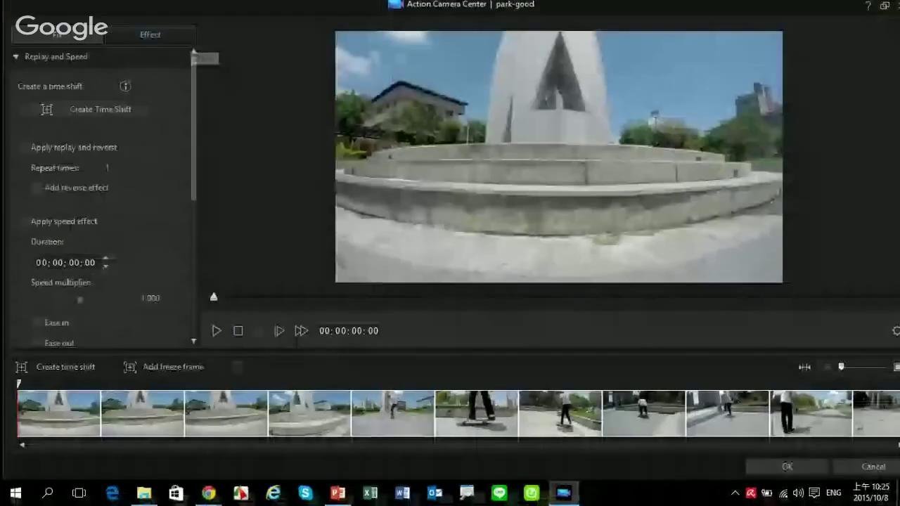
pyautogui.click(18, 56)
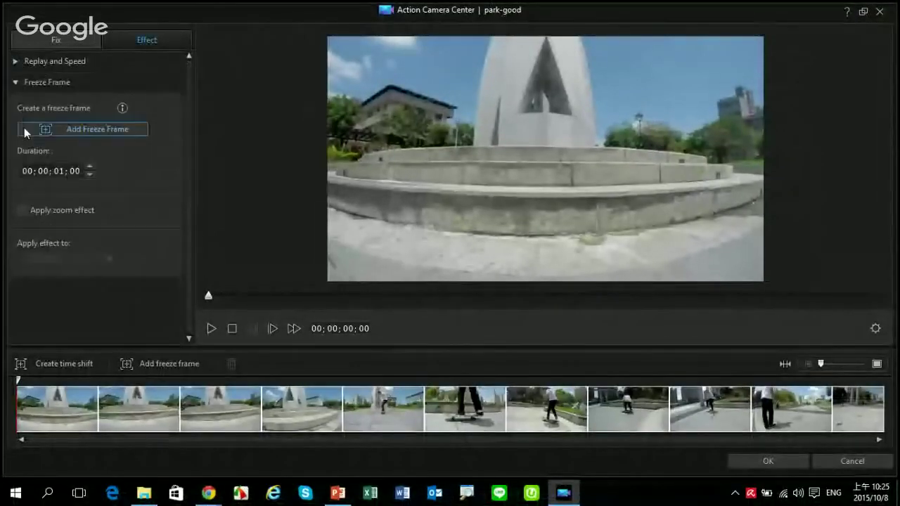
pyautogui.click(13, 87)
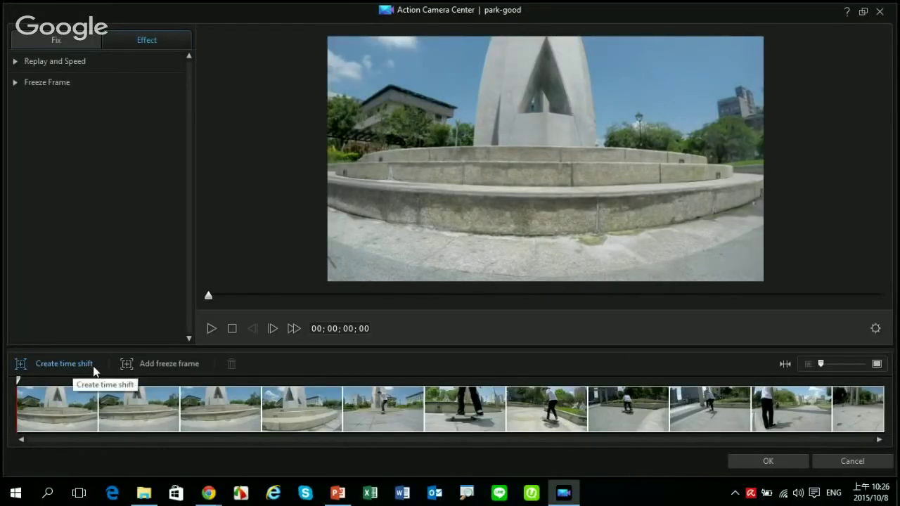
# Create a time shift from the clip start to 08;15 and speed it up to 10x
pyautogui.click(64, 364)
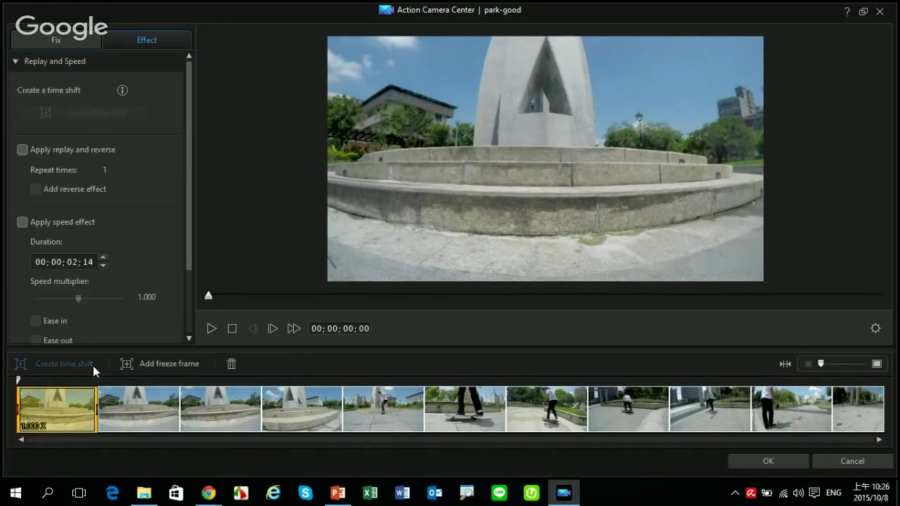
pyautogui.click(96, 408)
pyautogui.moveTo(96, 409); pyautogui.dragTo(286, 426)
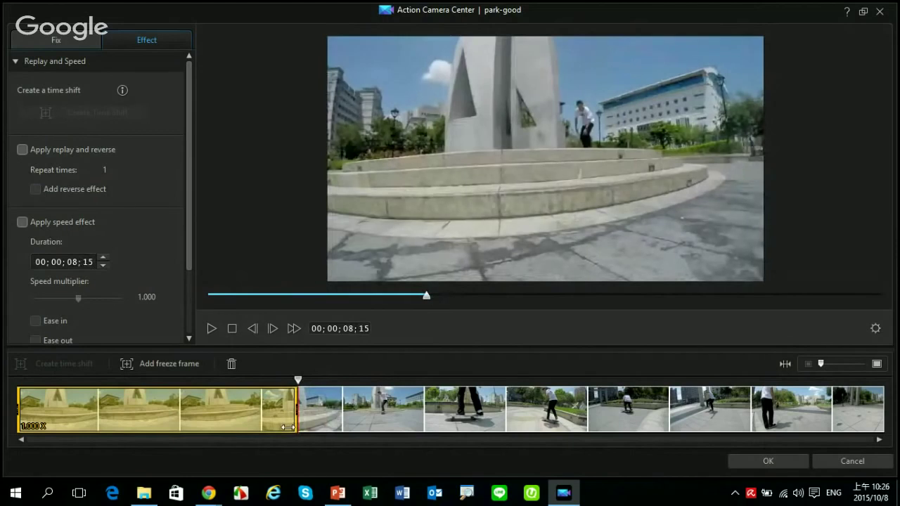
pyautogui.click(22, 222)
pyautogui.click(156, 298)
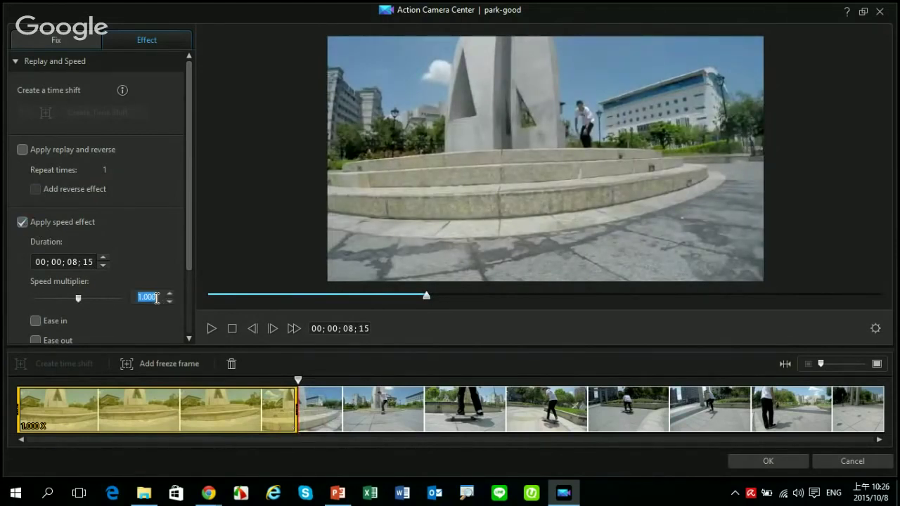
pyautogui.write('10')
pyautogui.press('Return')
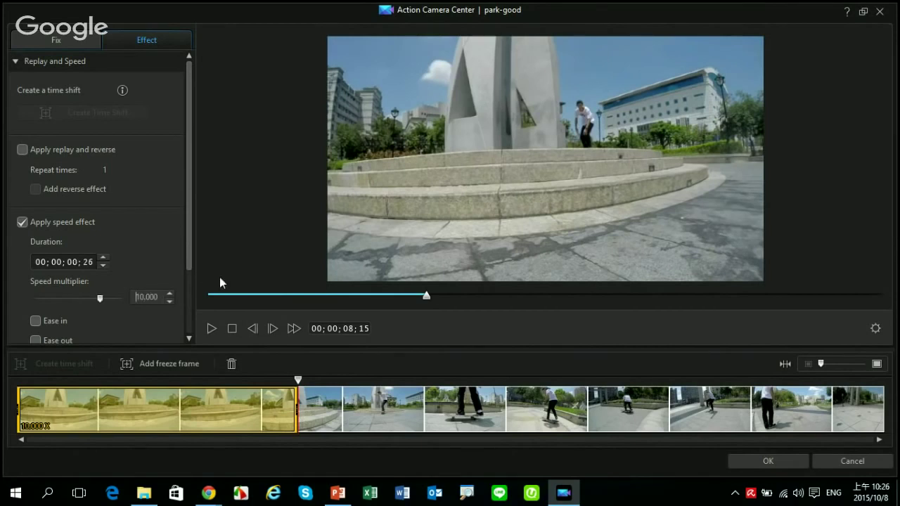
# Add a second, shortened time-shift section right after the 10x stretch
pyautogui.moveTo(298, 382); pyautogui.dragTo(321, 383)
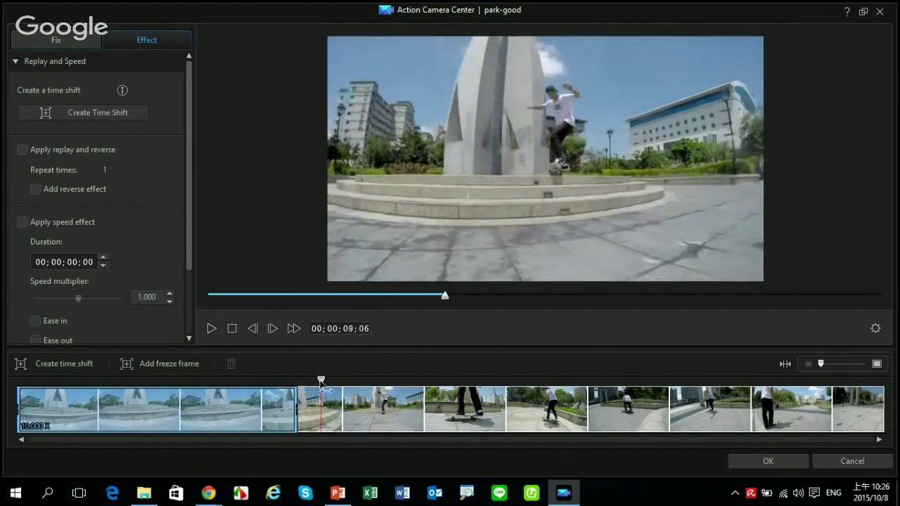
pyautogui.click(78, 365)
pyautogui.moveTo(404, 411); pyautogui.dragTo(341, 411)
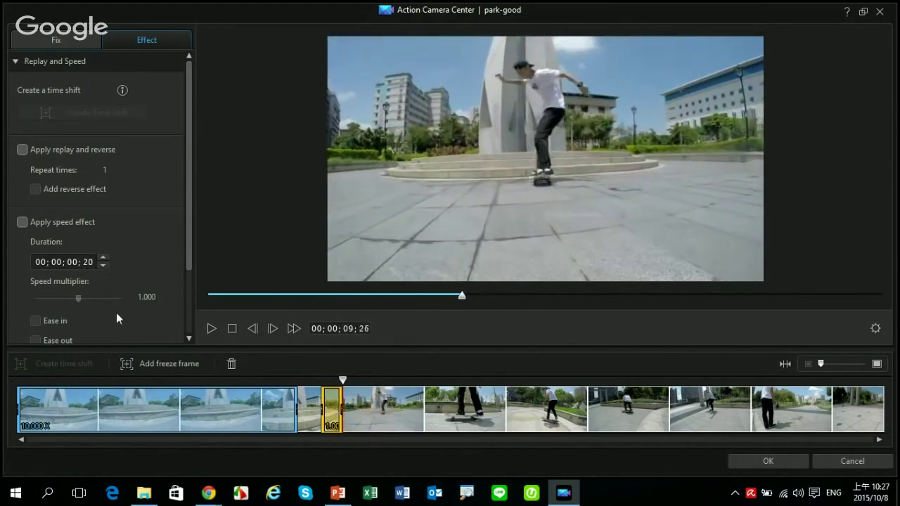
# Apply a 0.25 speed multiplier to the second time-shift section for slow motion
pyautogui.click(23, 223)
pyautogui.click(154, 296)
pyautogui.write('0.2')
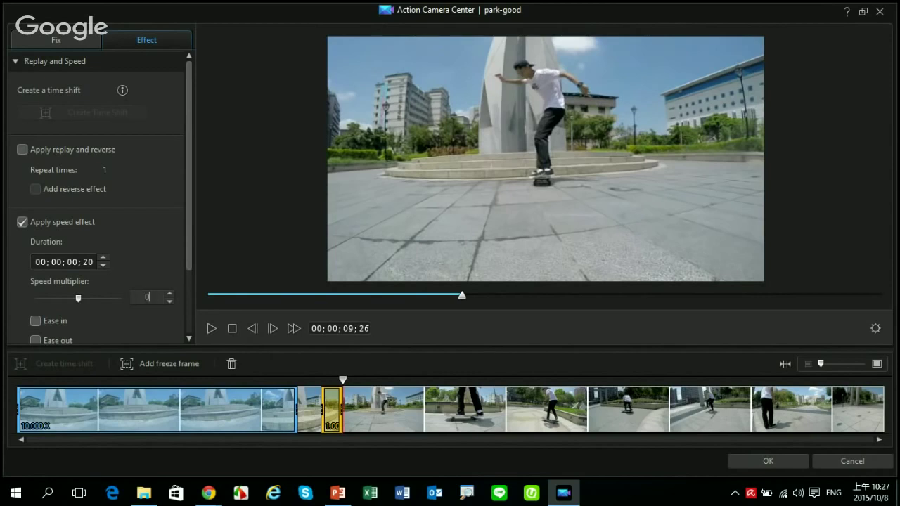
pyautogui.write('5')
pyautogui.press('Return')
pyautogui.moveTo(343, 381); pyautogui.dragTo(454, 398)
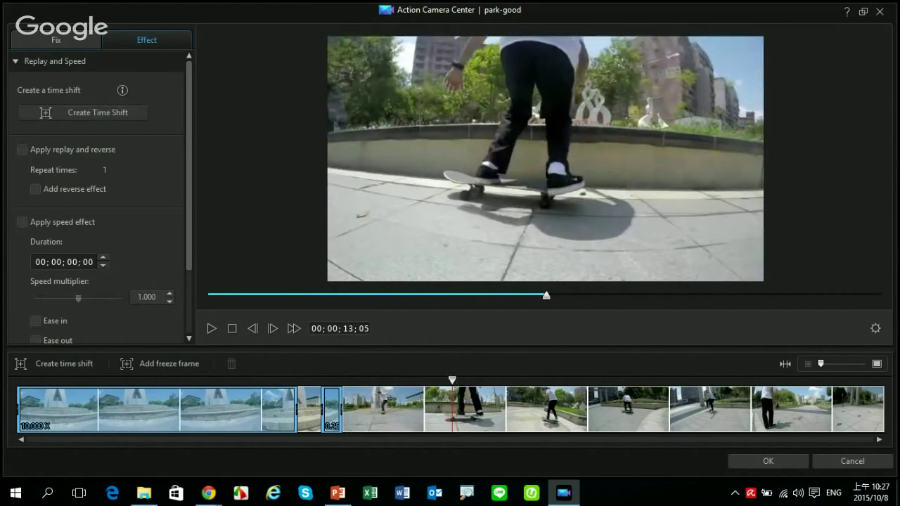
# Create a short third time shift over the ledge trick that replays twice
pyautogui.click(72, 357)
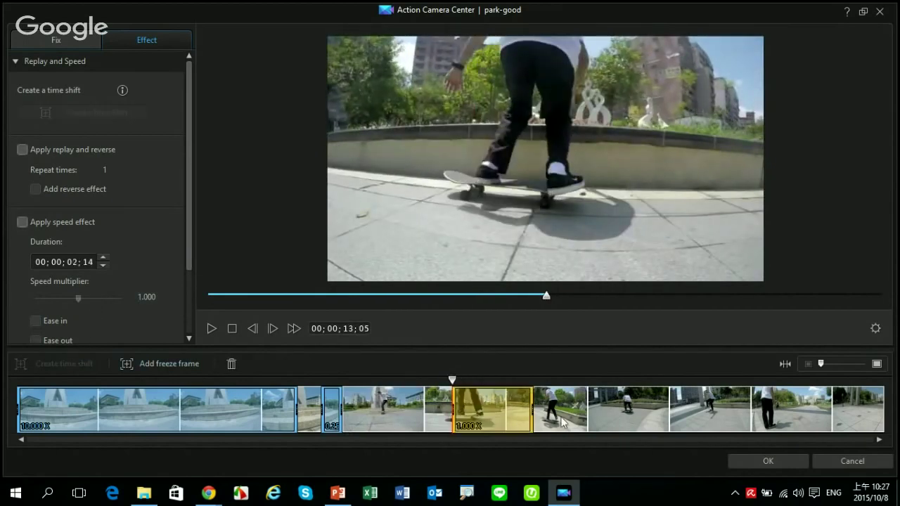
pyautogui.click(523, 408)
pyautogui.moveTo(522, 408); pyautogui.dragTo(478, 409)
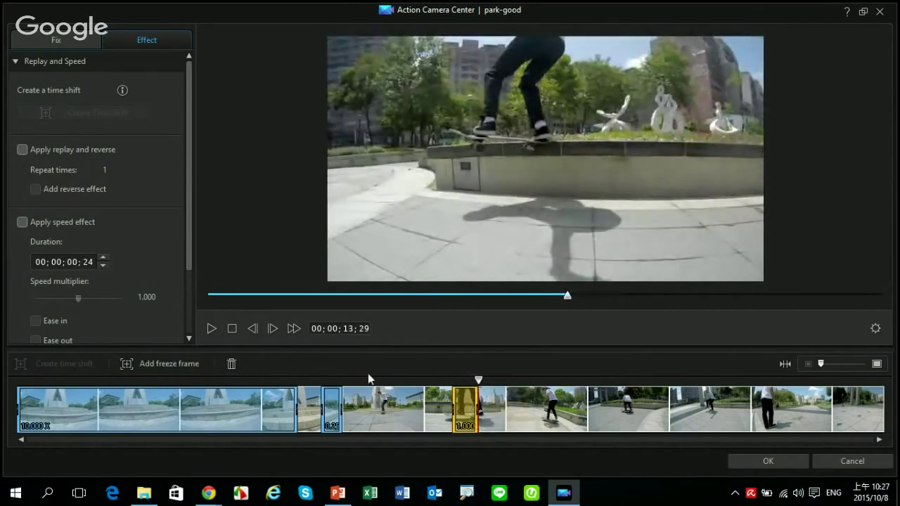
pyautogui.click(21, 149)
pyautogui.click(101, 171)
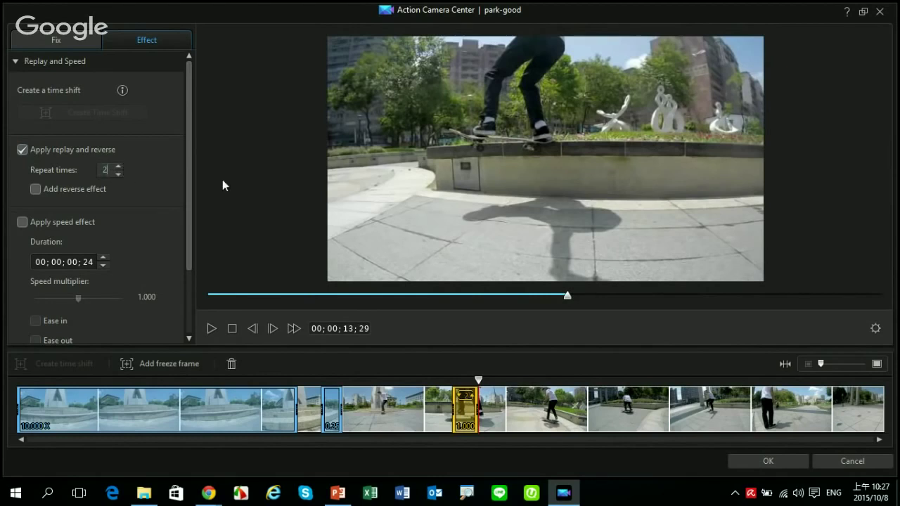
# Slow the replayed ledge-trick section to 0.25x speed
pyautogui.click(29, 222)
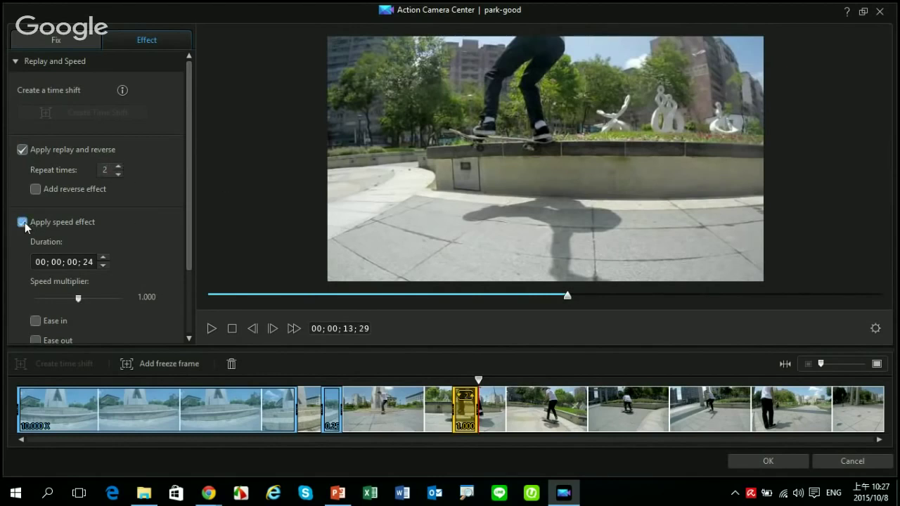
pyautogui.click(148, 298)
pyautogui.write('0.25')
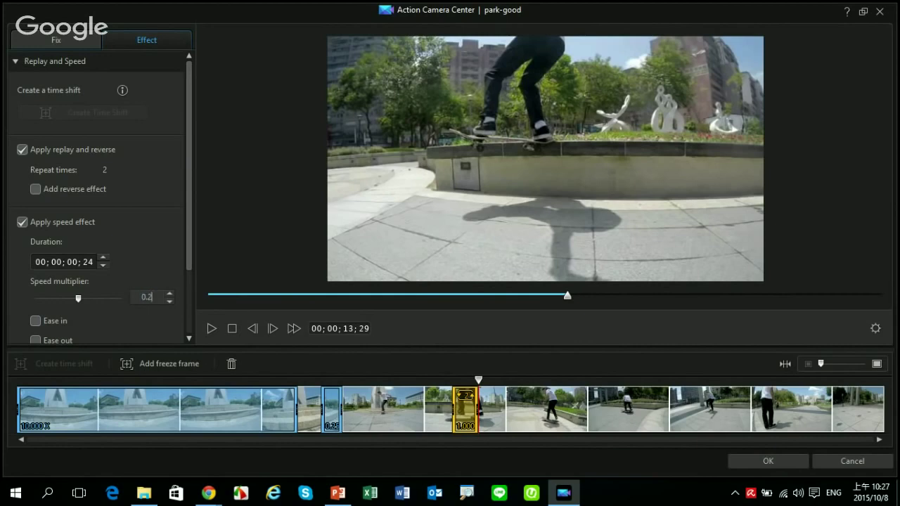
pyautogui.press('Return')
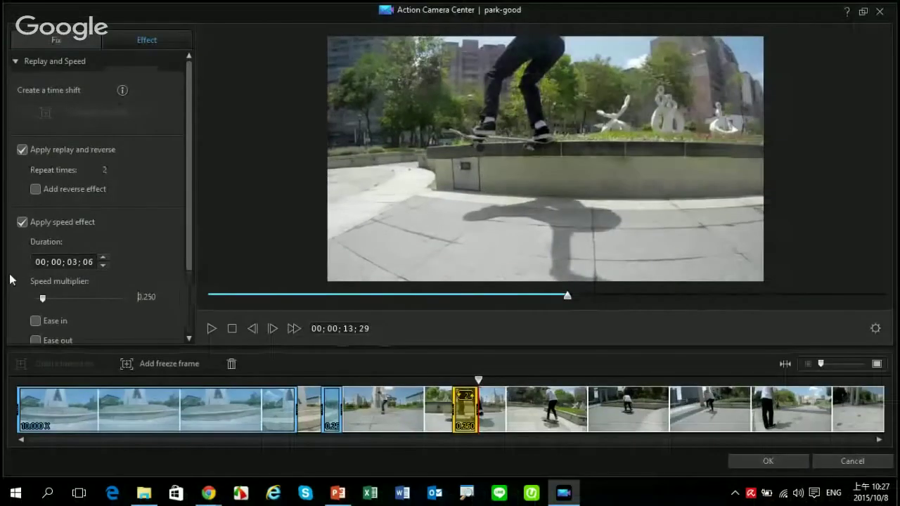
pyautogui.moveTo(477, 383); pyautogui.dragTo(601, 395)
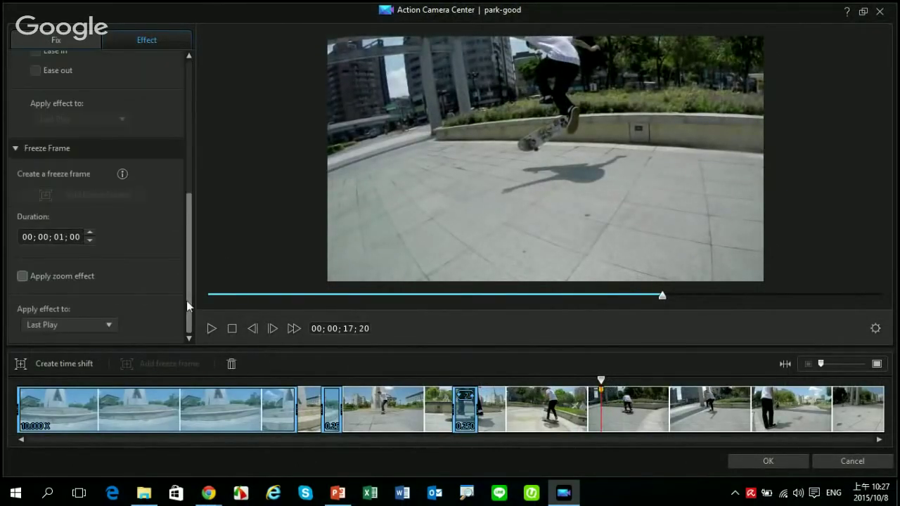
# Enable the freeze frame's zoom effect and fit the zoom rectangle tightly around the mid-air skater
pyautogui.click(23, 277)
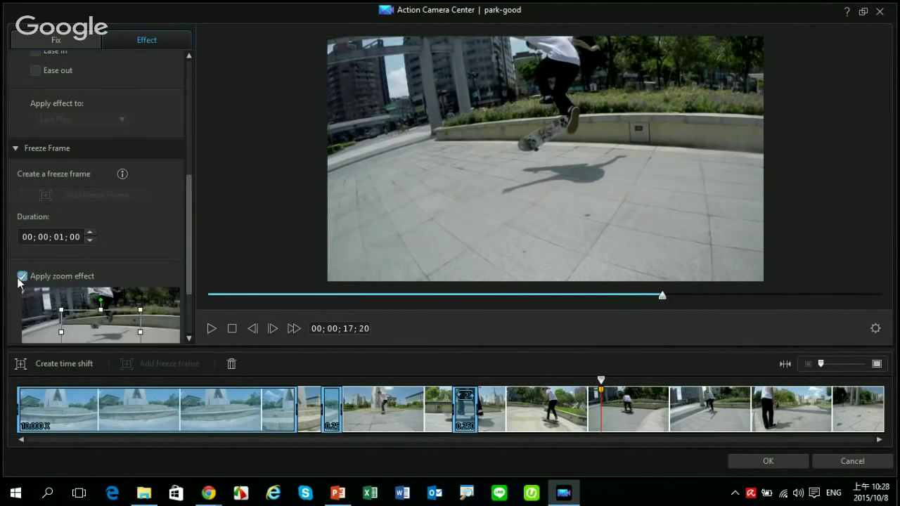
pyautogui.moveTo(186, 266); pyautogui.dragTo(186, 304)
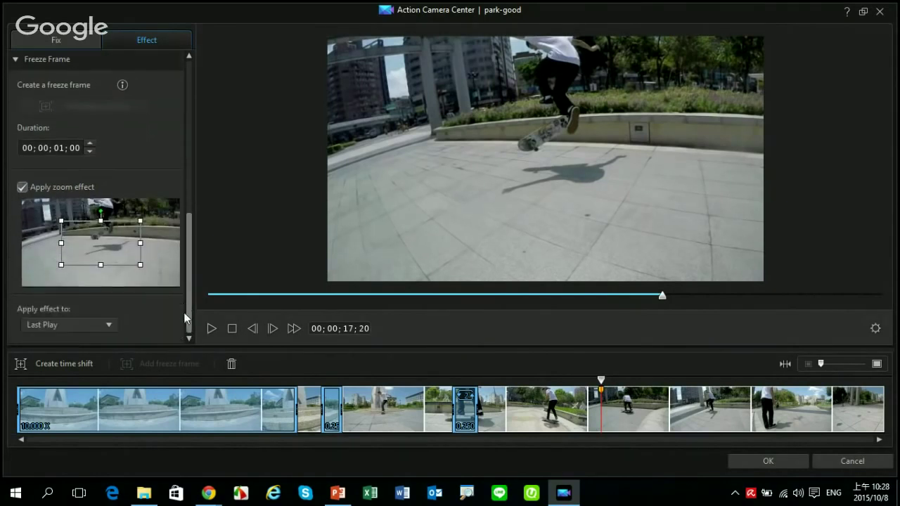
pyautogui.moveTo(130, 251); pyautogui.dragTo(130, 228)
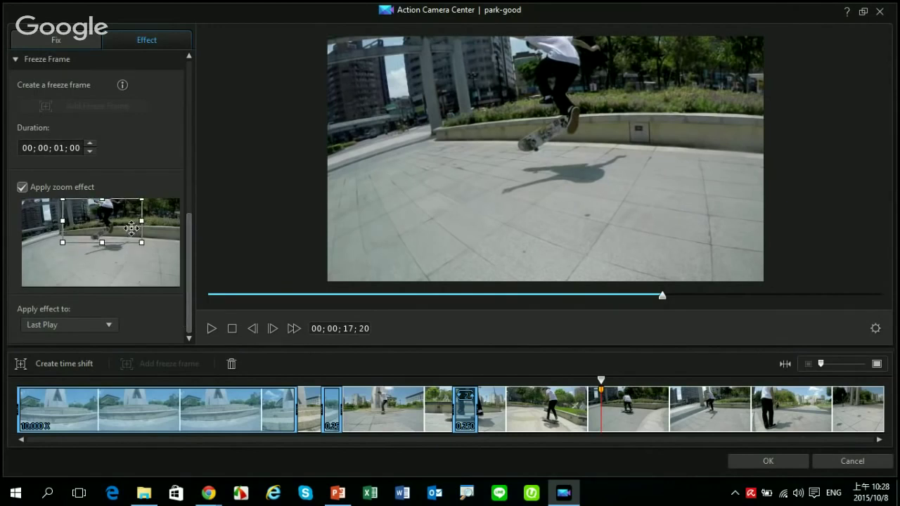
pyautogui.moveTo(62, 242); pyautogui.dragTo(71, 242)
pyautogui.click(602, 379)
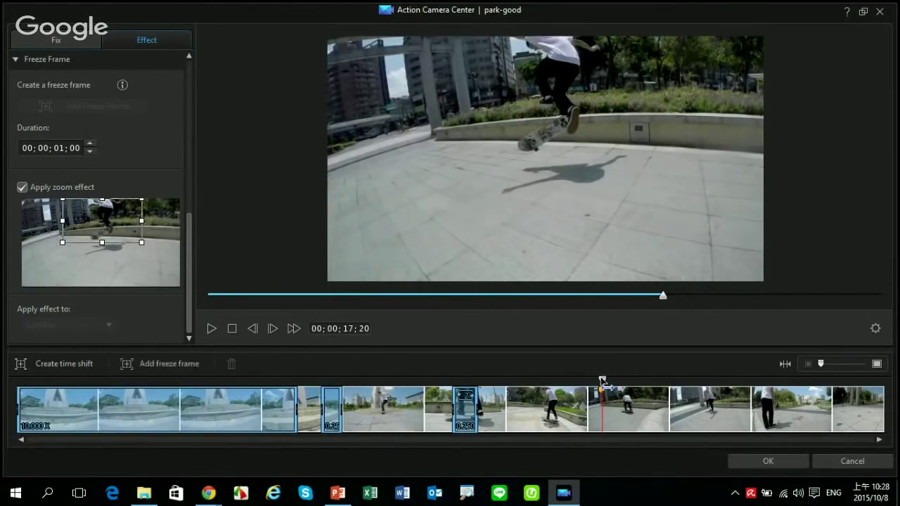
pyautogui.moveTo(602, 383); pyautogui.dragTo(18, 384)
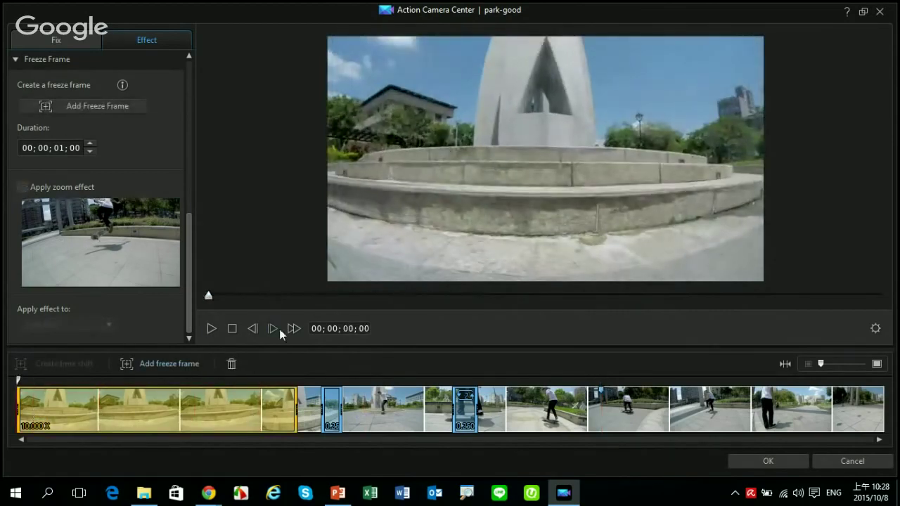
# Preview the edited clip, then exit Action Camera Center without saving changes
pyautogui.click(211, 328)
pyautogui.click(836, 470)
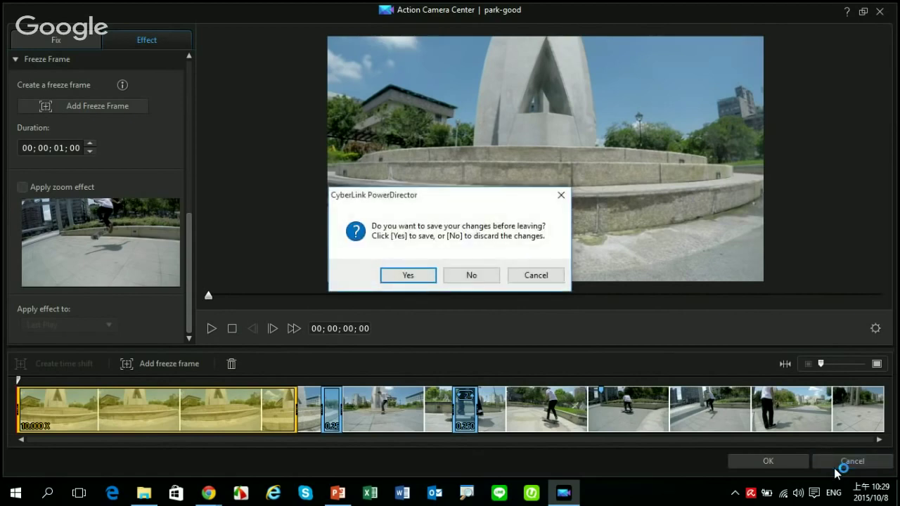
pyautogui.click(491, 280)
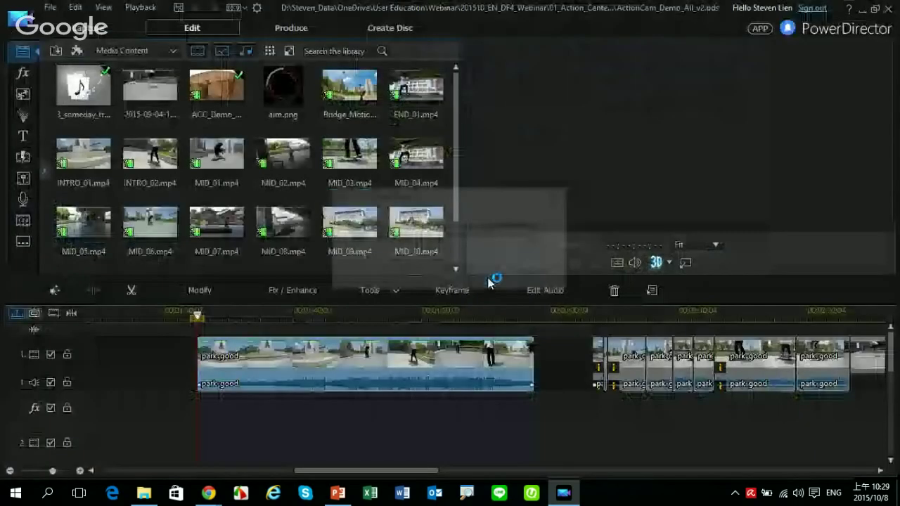
# Switch to PowerPoint and present slide 9, "Motion Tracker", as a full-screen slide show
pyautogui.click(338, 492)
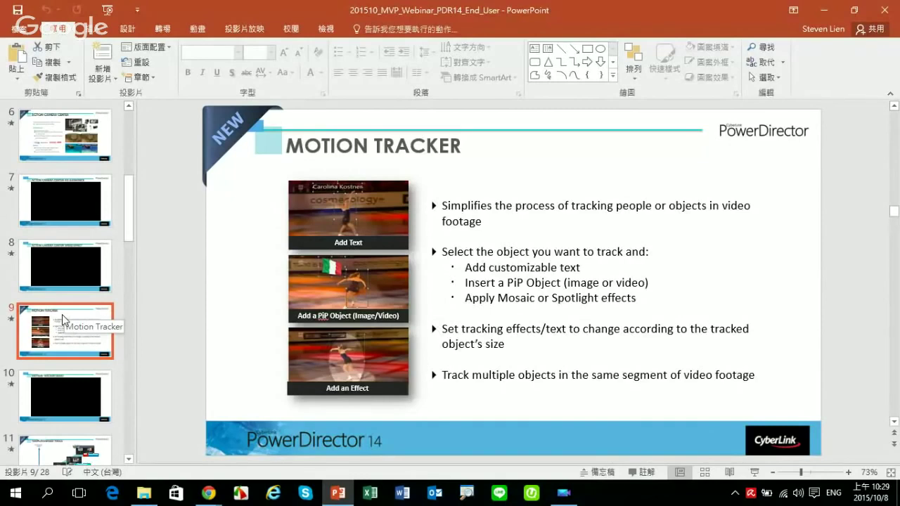
pyautogui.click(759, 476)
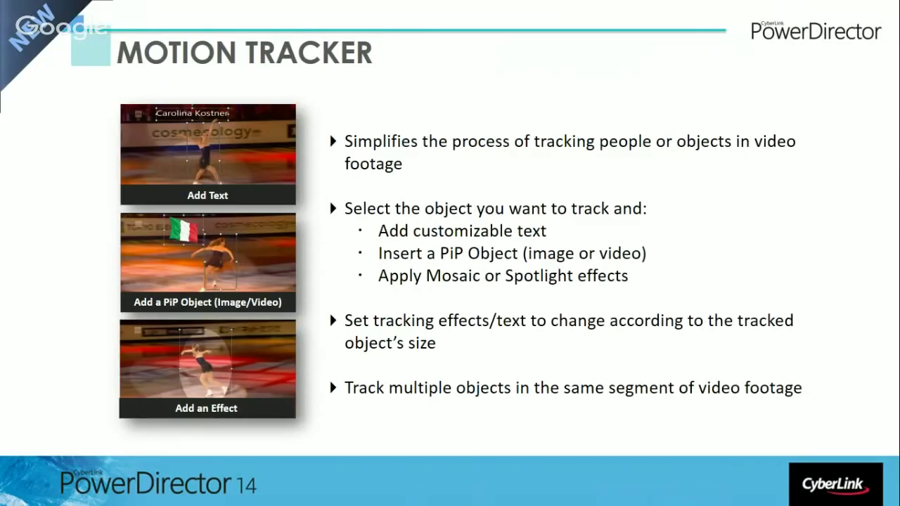
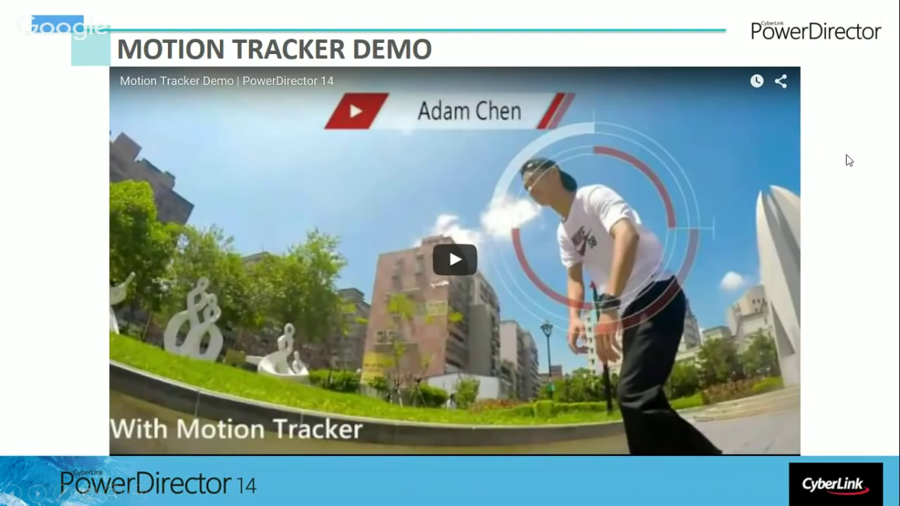
# End the slideshow on the Motion Tracker Demo slide
pyautogui.press('Escape')
# Switch to PowerDirector and place Bridge_Motion_Tracking_source on track 1 after the park-good clips
pyautogui.click(565, 494)
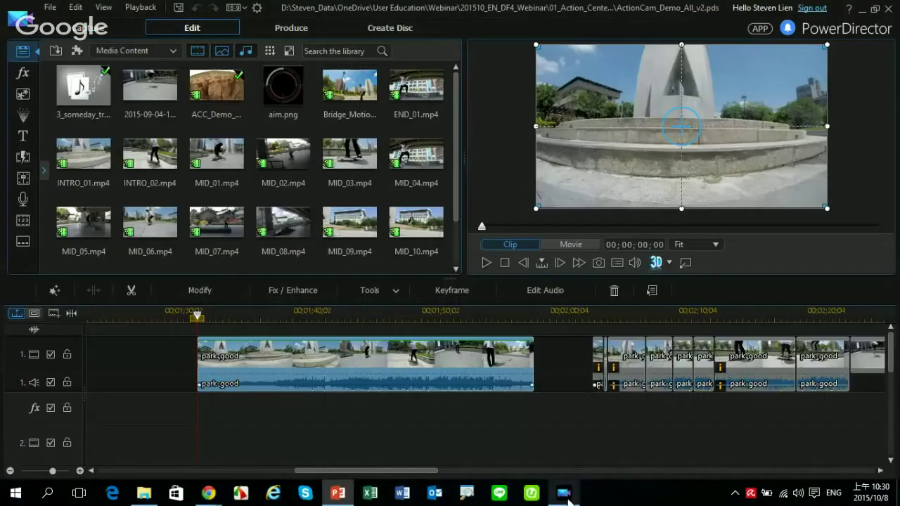
pyautogui.moveTo(424, 471); pyautogui.dragTo(551, 471)
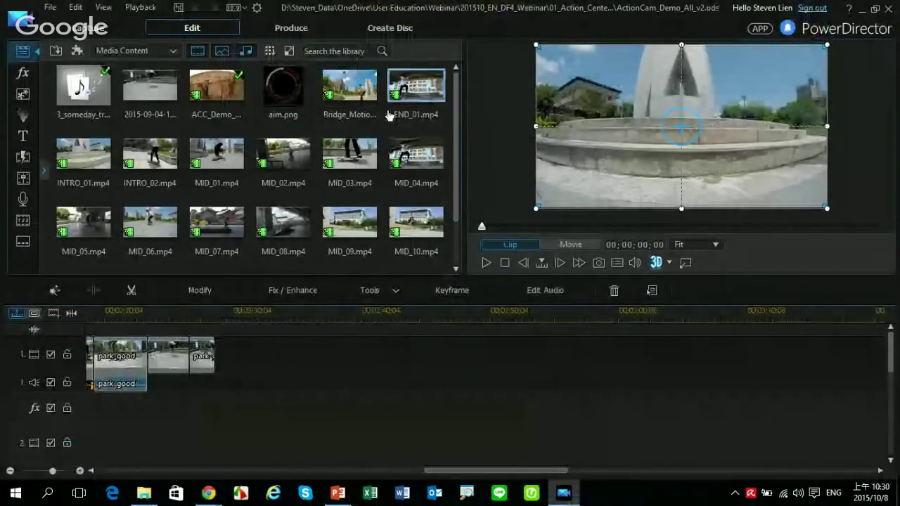
pyautogui.moveTo(372, 98); pyautogui.dragTo(288, 341)
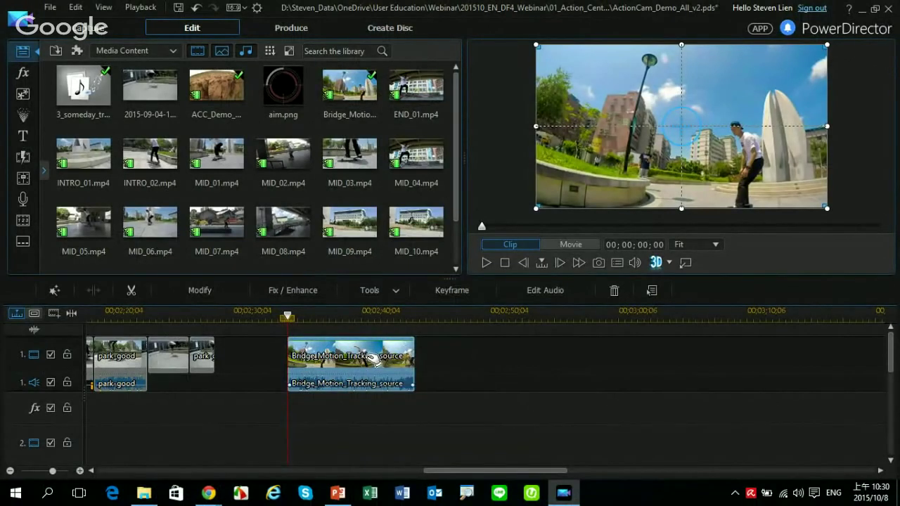
pyautogui.click(400, 289)
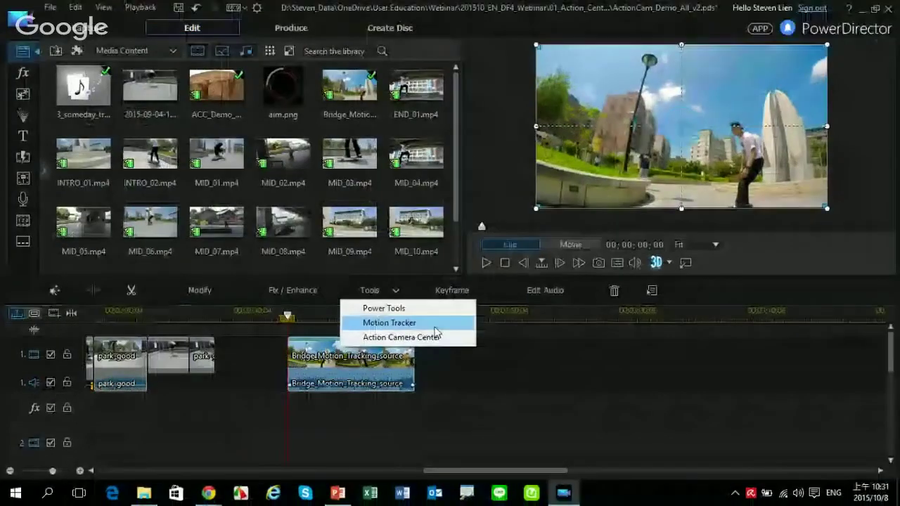
# Launch Motion Tracker on the Bridge clip, frame the skater tightly and track him through the clip
pyautogui.click(422, 320)
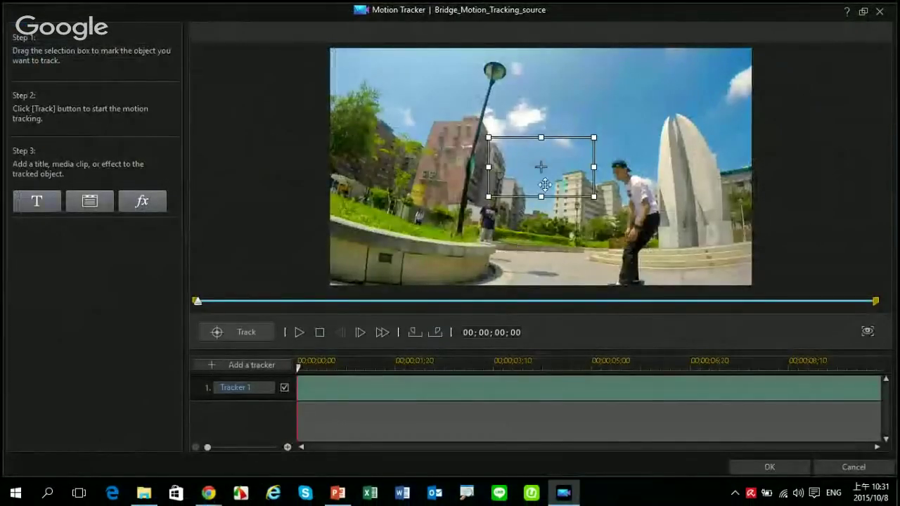
pyautogui.moveTo(508, 157)
pyautogui.mouseDown()
pyautogui.moveTo(569, 124)
pyautogui.moveTo(614, 225)
pyautogui.moveTo(631, 213)
pyautogui.moveTo(558, 140)
pyautogui.moveTo(632, 183)
pyautogui.moveTo(659, 186)
pyautogui.mouseUp()
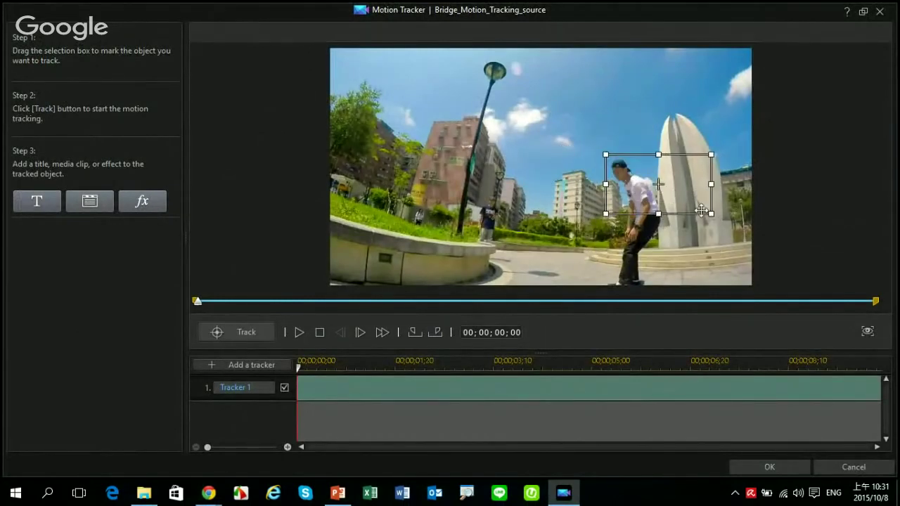
pyautogui.moveTo(700, 209); pyautogui.dragTo(658, 257)
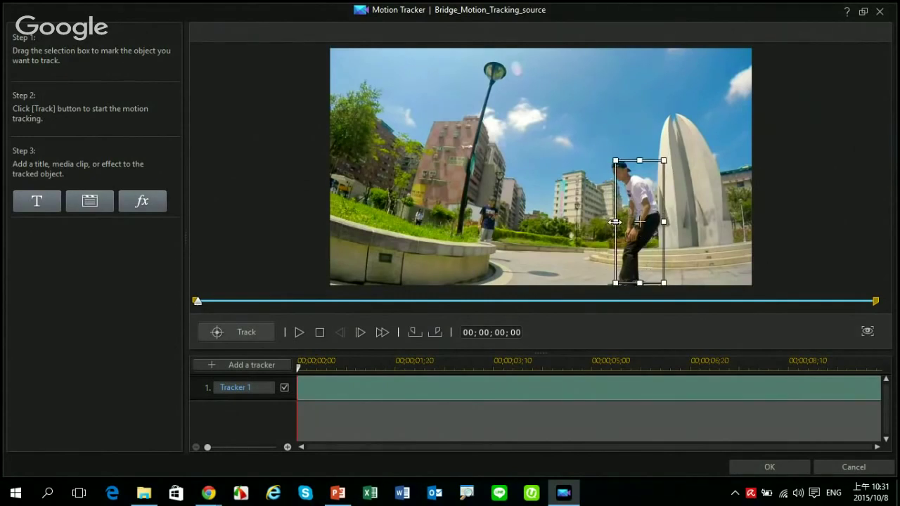
pyautogui.moveTo(615, 222); pyautogui.dragTo(613, 222)
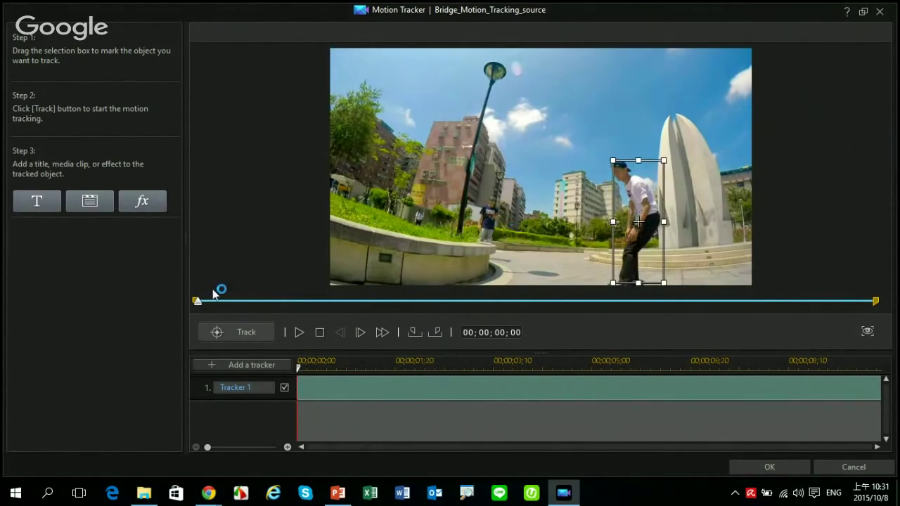
pyautogui.click(248, 333)
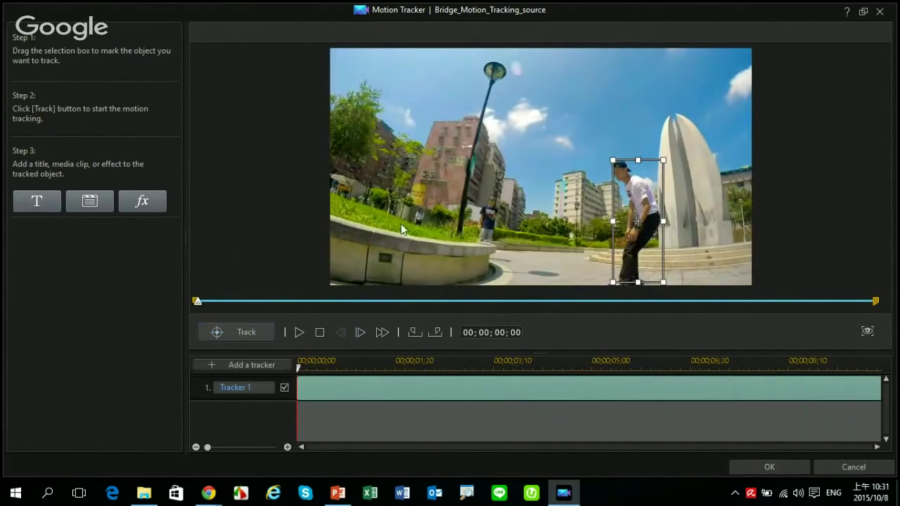
# Add a Spotlight effect to Tracker 1 and enlarge it around the skater
pyautogui.click(164, 200)
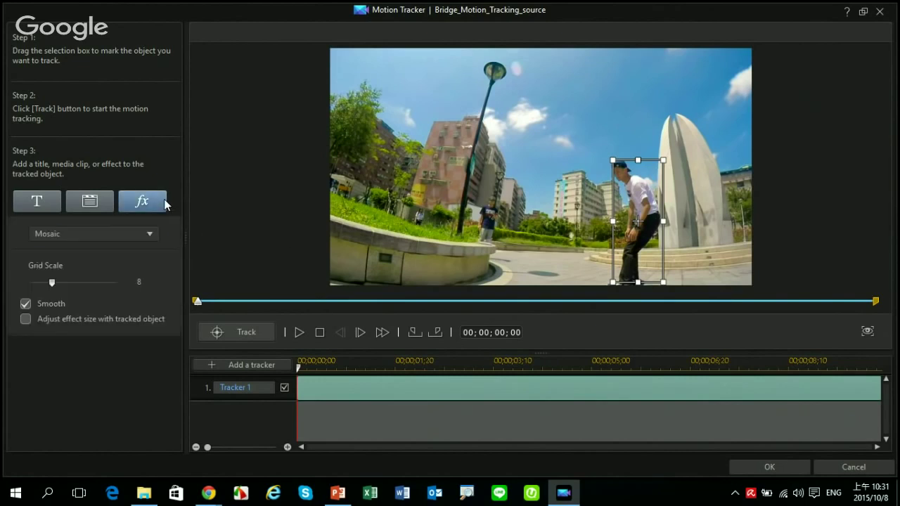
pyautogui.click(74, 237)
pyautogui.click(68, 258)
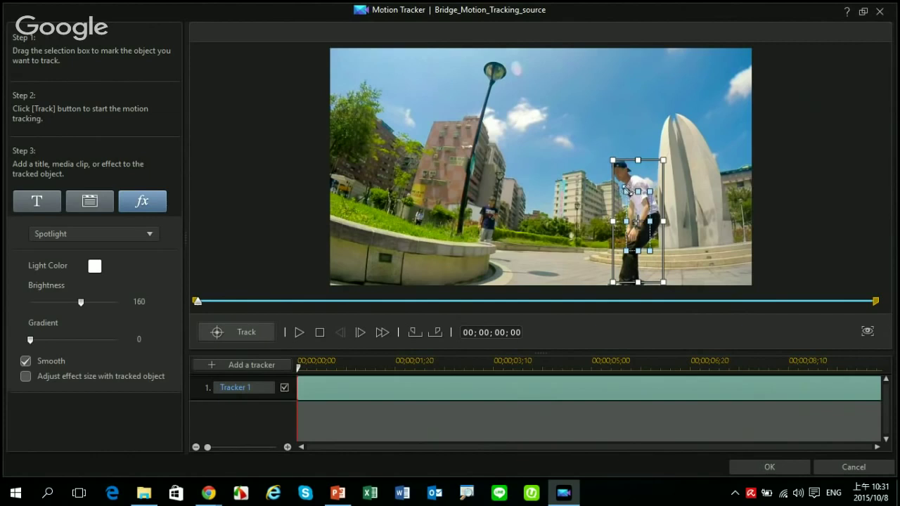
pyautogui.moveTo(626, 191); pyautogui.dragTo(588, 148)
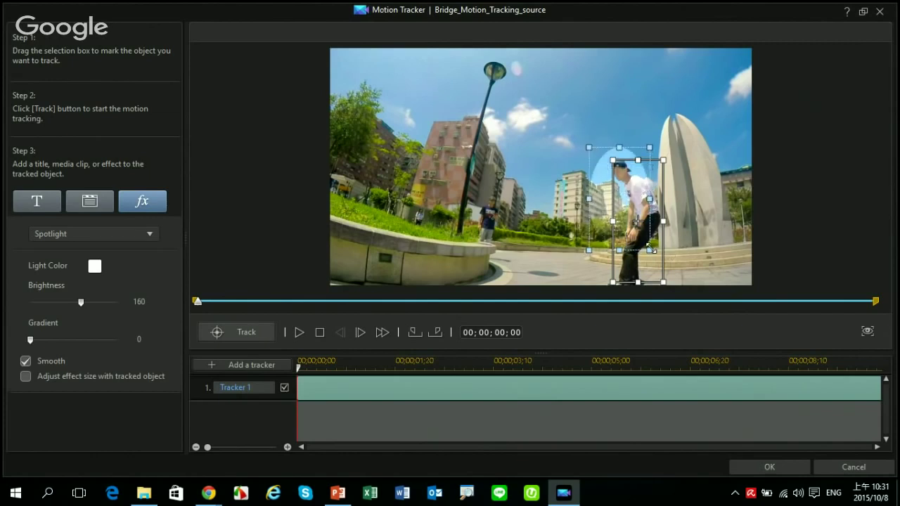
pyautogui.moveTo(650, 247); pyautogui.dragTo(673, 288)
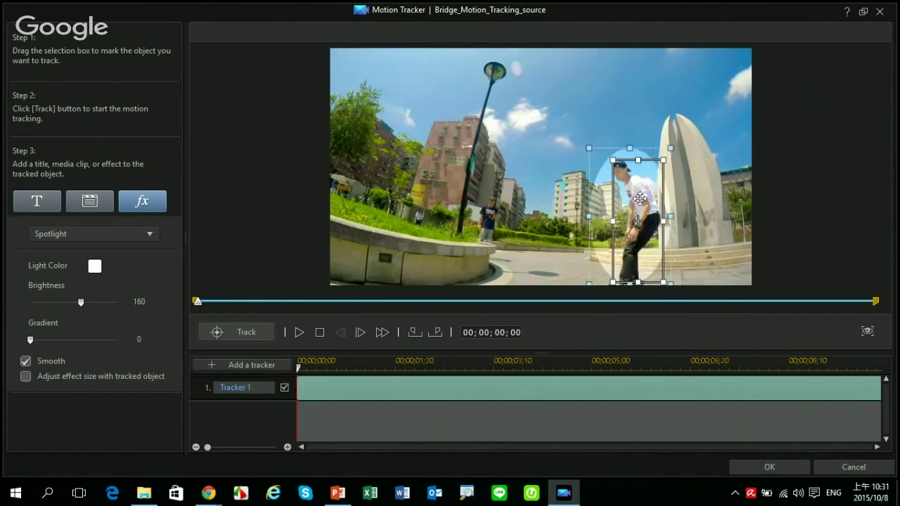
pyautogui.moveTo(640, 199); pyautogui.dragTo(646, 200)
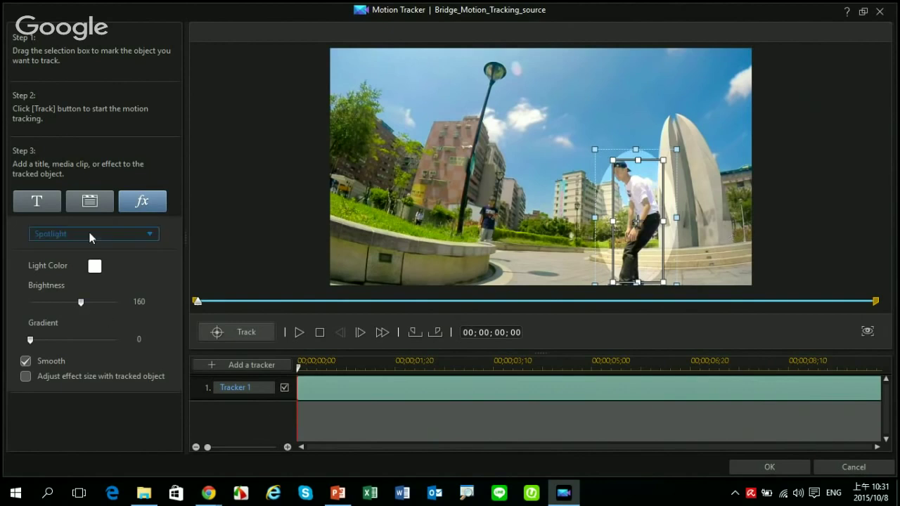
# Keep the effect as Spotlight and set its light colour to light cyan (R128 G255 B255)
pyautogui.click(87, 232)
pyautogui.click(83, 246)
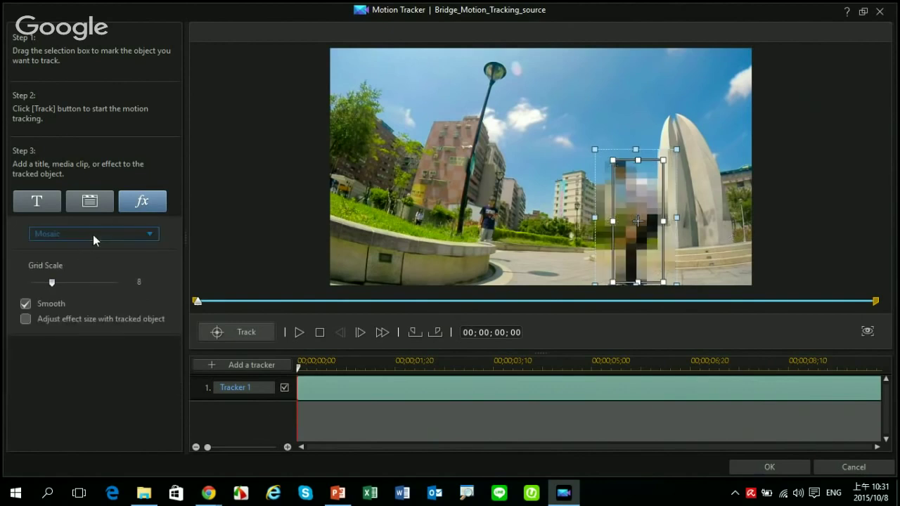
pyautogui.click(93, 235)
pyautogui.click(90, 246)
pyautogui.press('Down')
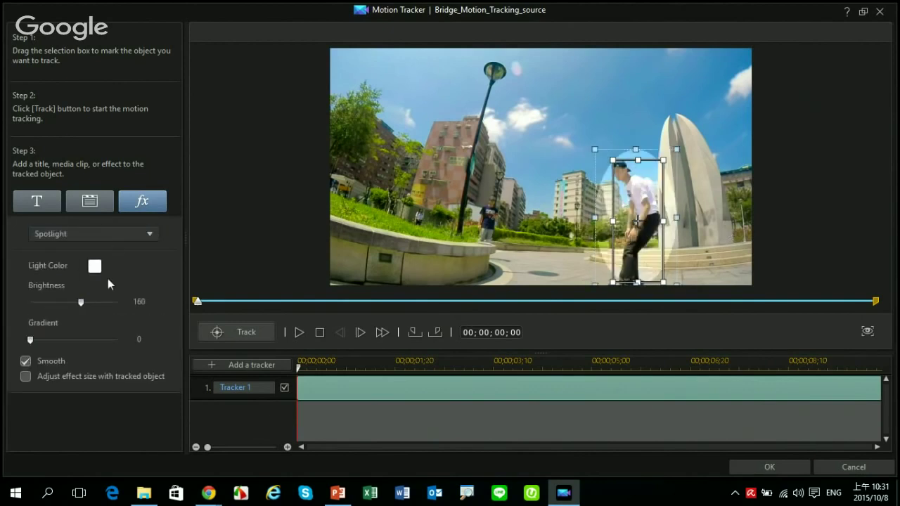
pyautogui.click(94, 267)
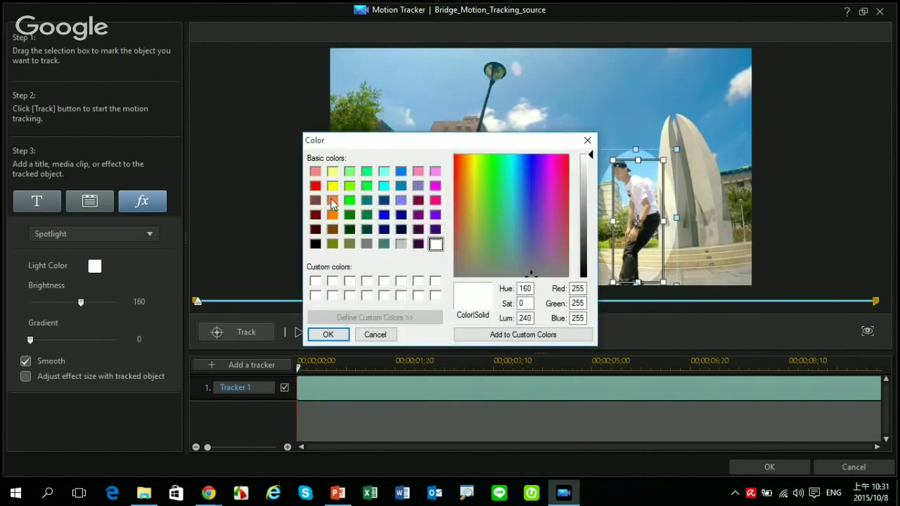
pyautogui.click(384, 172)
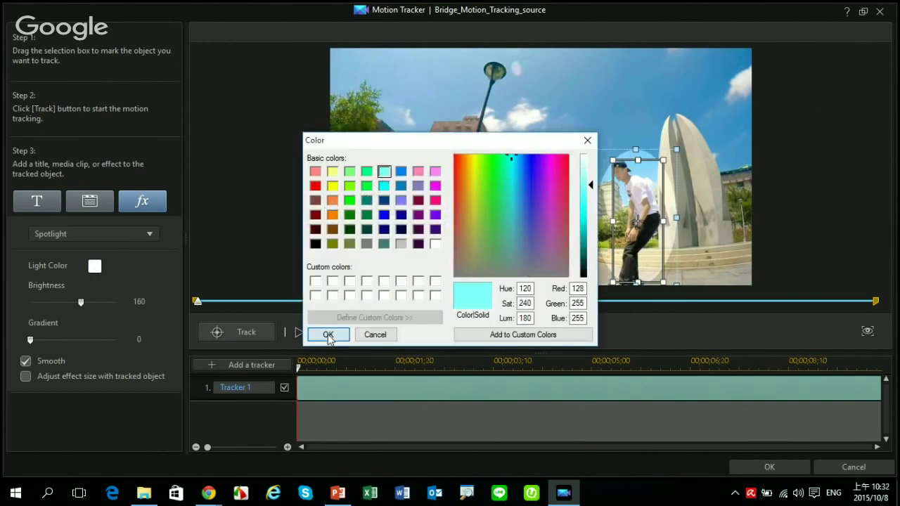
pyautogui.click(328, 334)
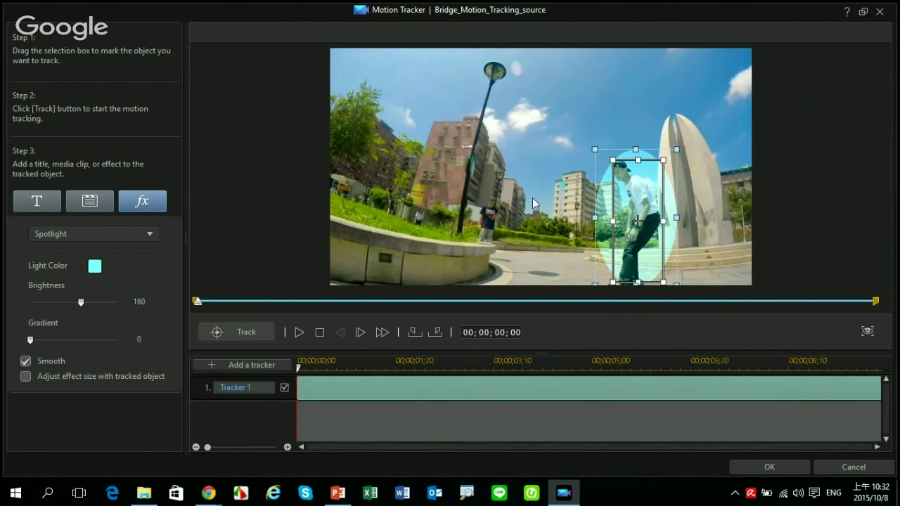
# Duplicate the skater tracker and attach aim.png from the Media Room to the copy
pyautogui.rightClick(343, 386)
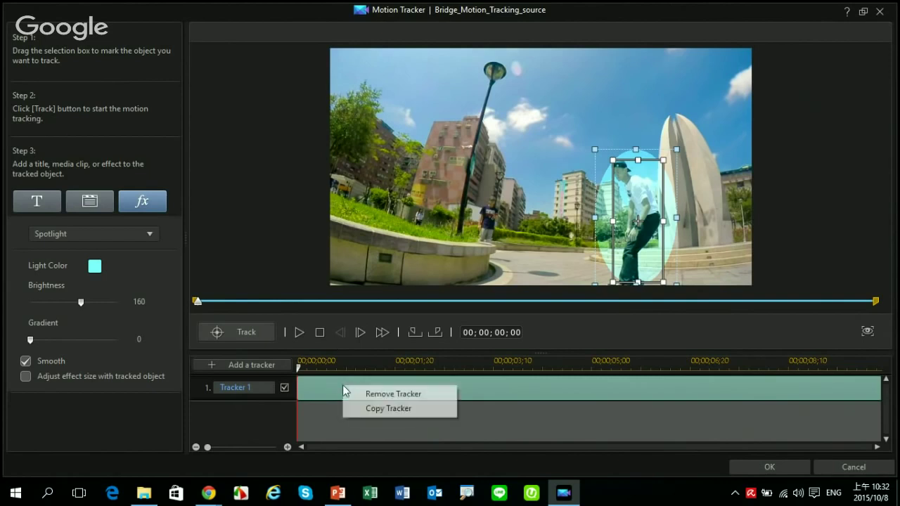
pyautogui.click(420, 409)
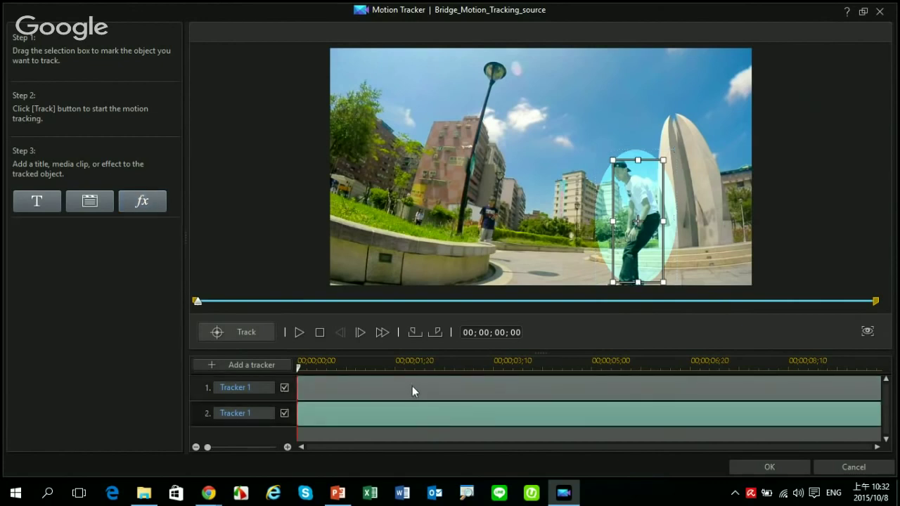
pyautogui.click(88, 205)
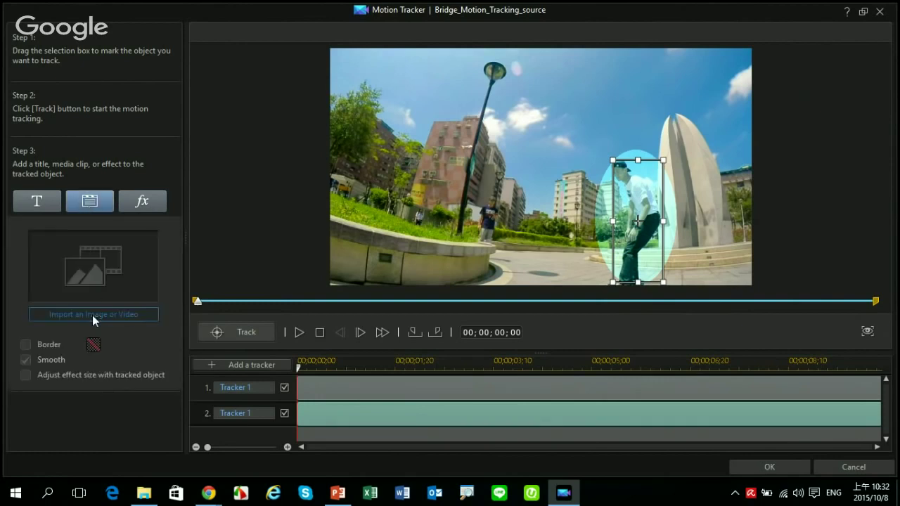
pyautogui.click(92, 315)
pyautogui.click(156, 340)
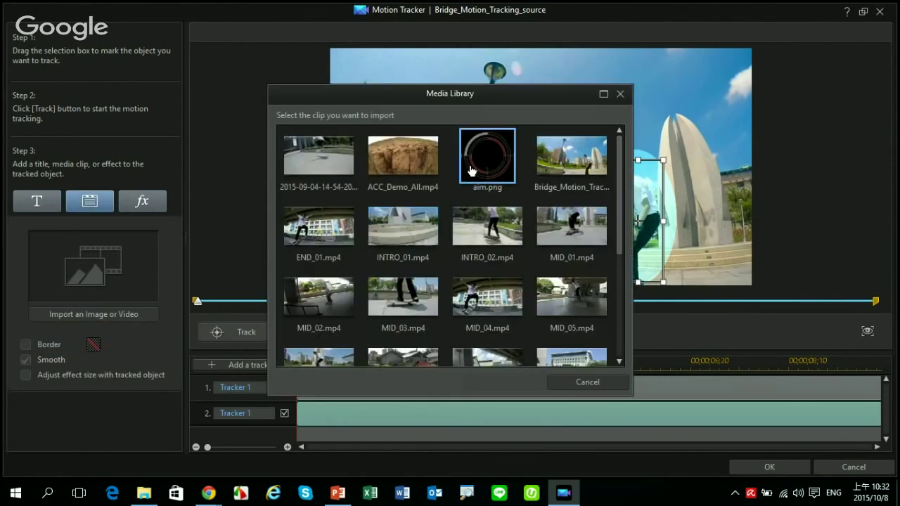
pyautogui.click(471, 170)
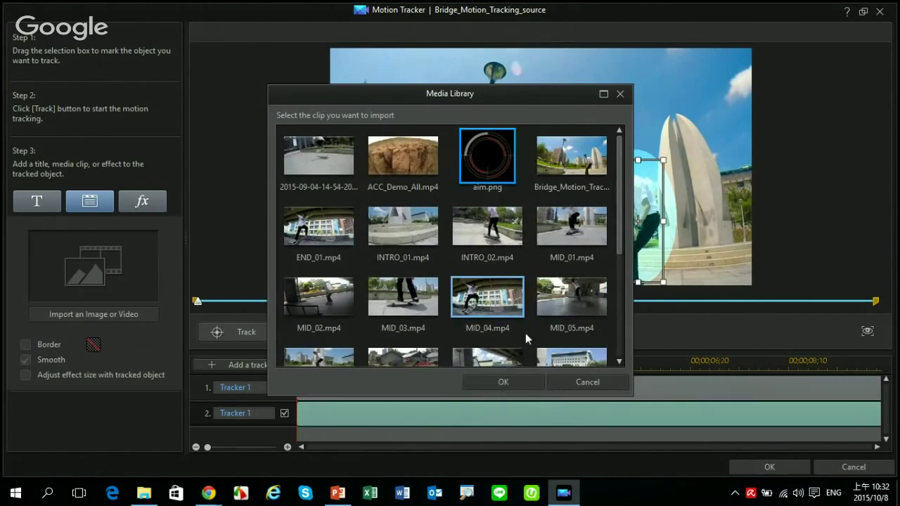
pyautogui.click(508, 379)
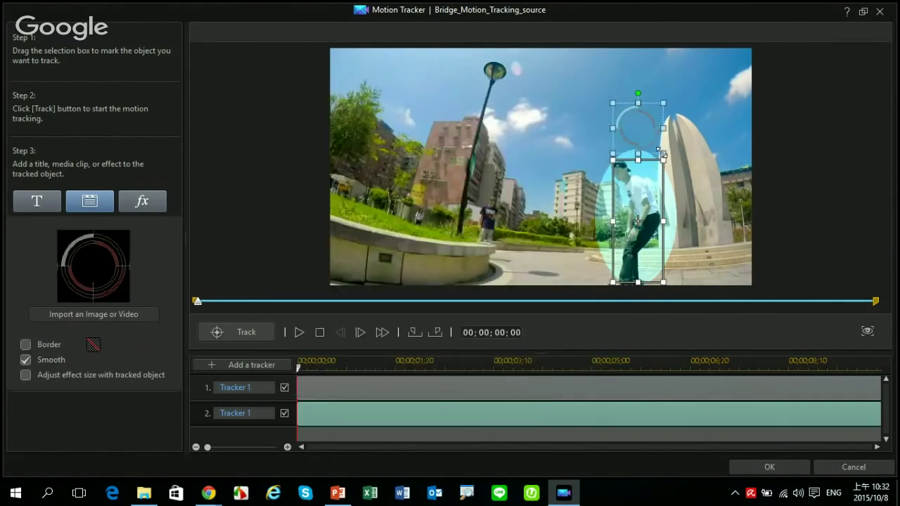
# Enlarge and centre the aim graphic on the skater, then duplicate this tracker as a third
pyautogui.moveTo(661, 154); pyautogui.dragTo(752, 253)
pyautogui.moveTo(717, 176); pyautogui.dragTo(671, 225)
pyautogui.moveTo(713, 151); pyautogui.dragTo(735, 128)
pyautogui.moveTo(702, 225); pyautogui.dragTo(686, 234)
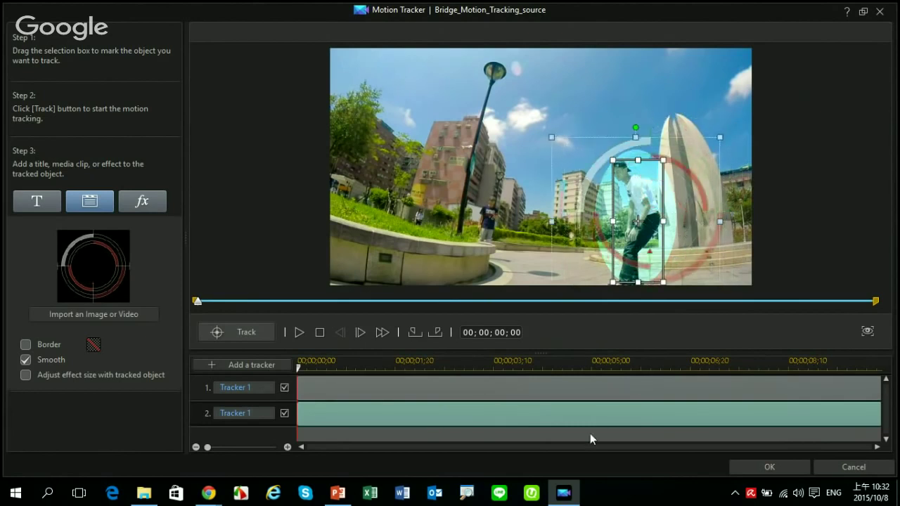
pyautogui.rightClick(460, 407)
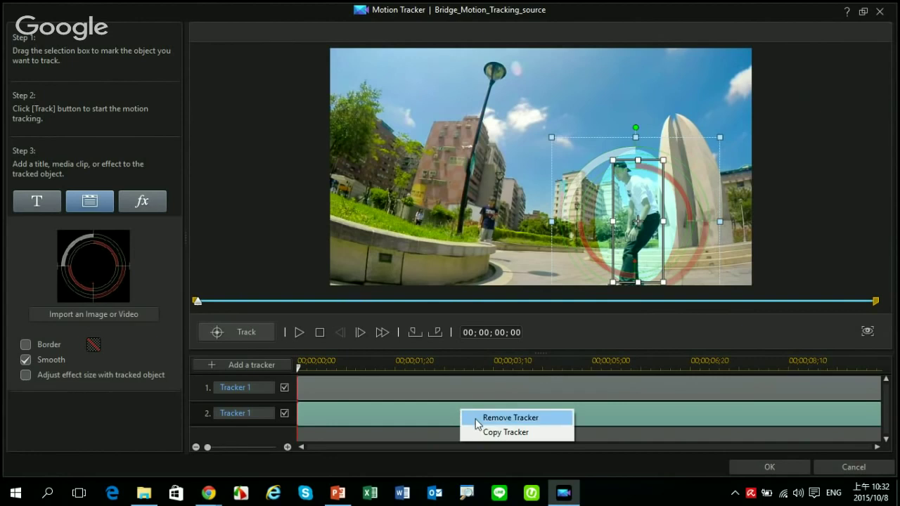
pyautogui.click(478, 432)
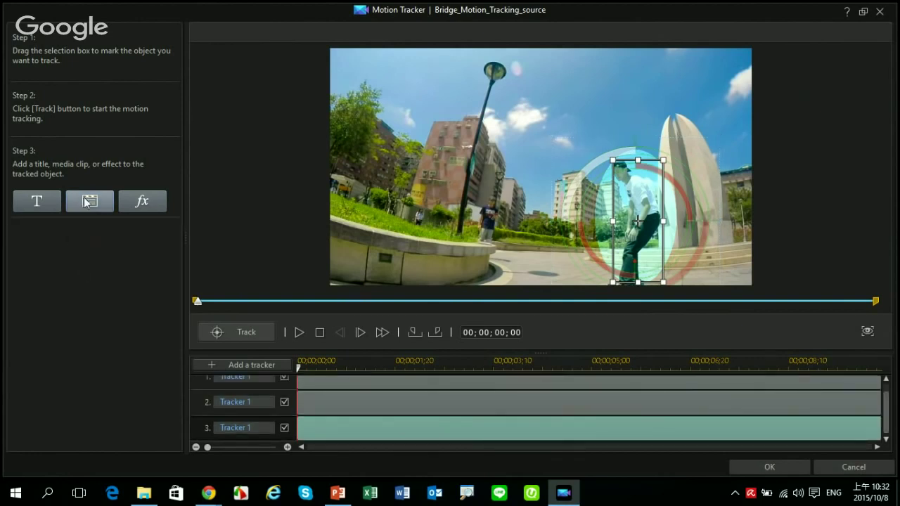
# Attach tag.png from the Media Room to the third tracker
pyautogui.click(89, 201)
pyautogui.click(91, 304)
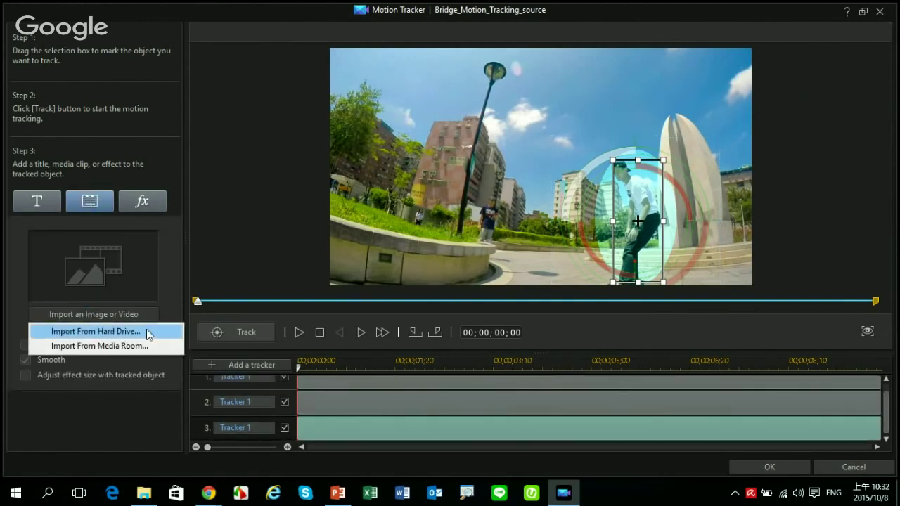
pyautogui.click(106, 345)
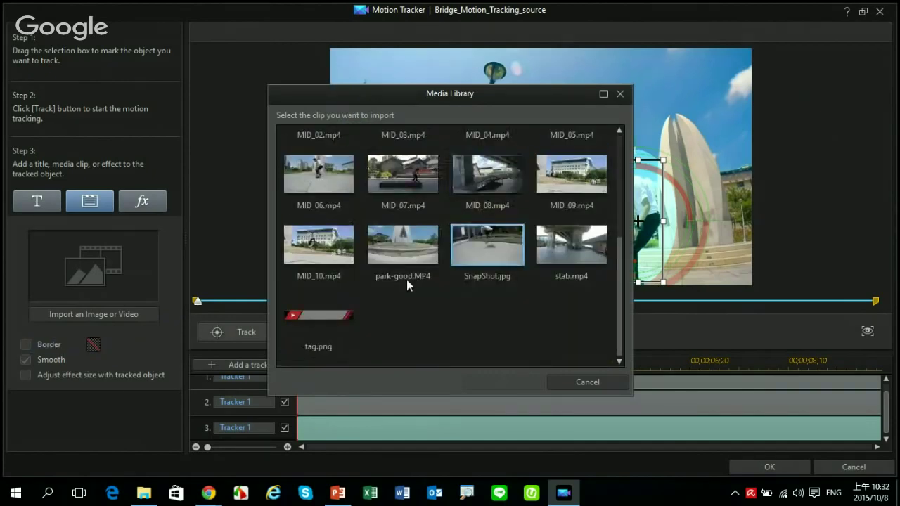
pyautogui.click(337, 318)
pyautogui.click(527, 383)
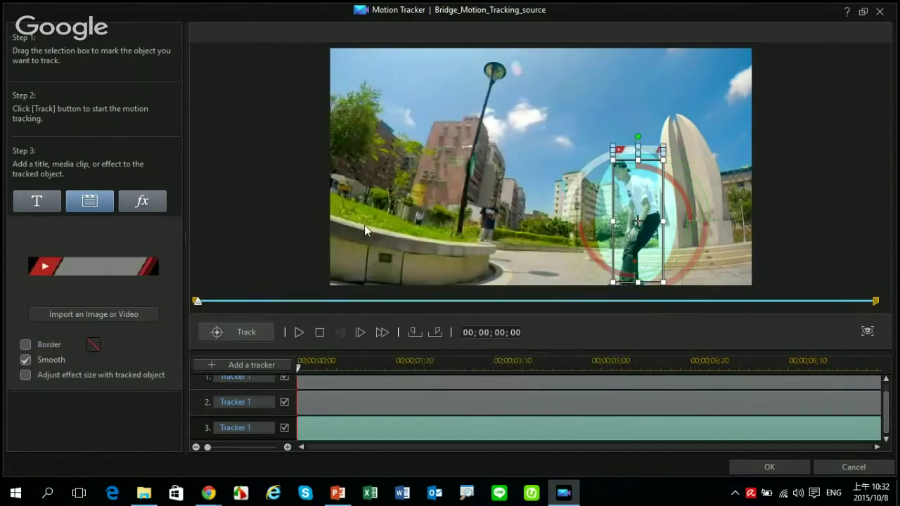
# Enlarge the red tag banner above-left of the skater, then duplicate the tracker as a fourth
pyautogui.moveTo(612, 146); pyautogui.dragTo(504, 129)
pyautogui.moveTo(602, 141); pyautogui.dragTo(531, 145)
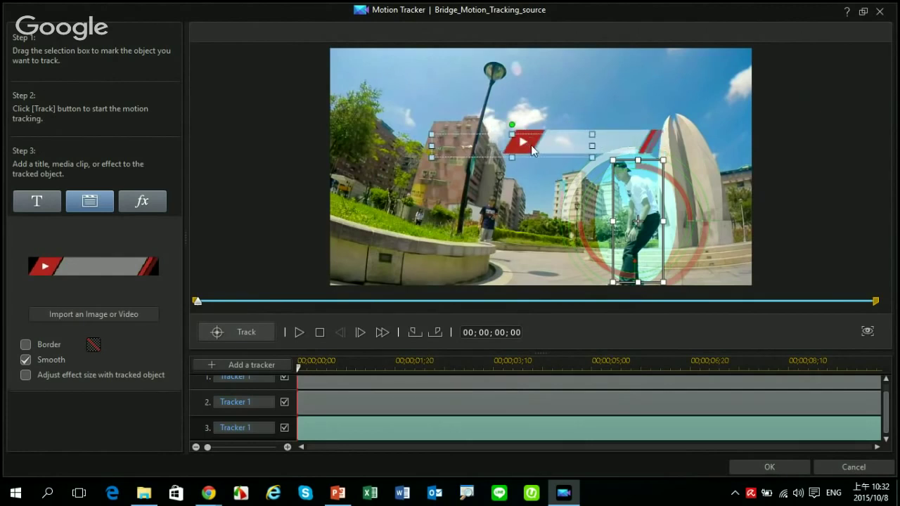
pyautogui.rightClick(323, 424)
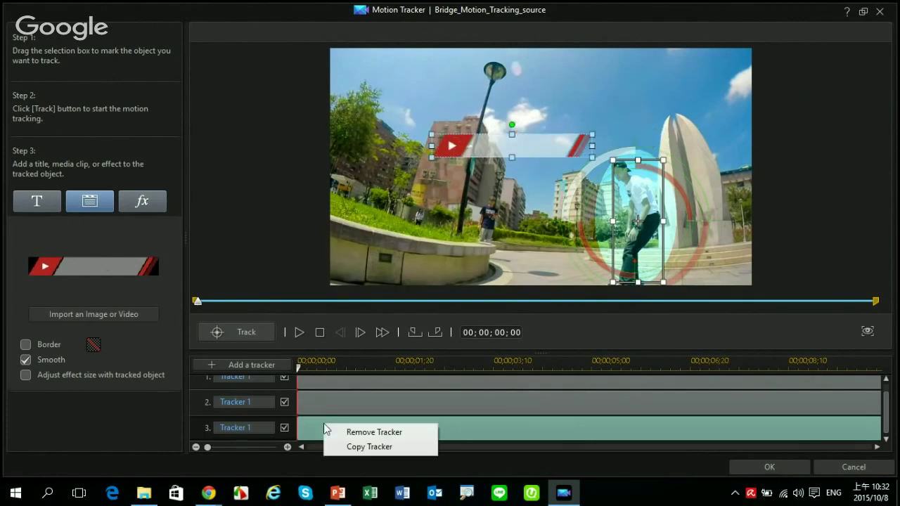
pyautogui.click(379, 447)
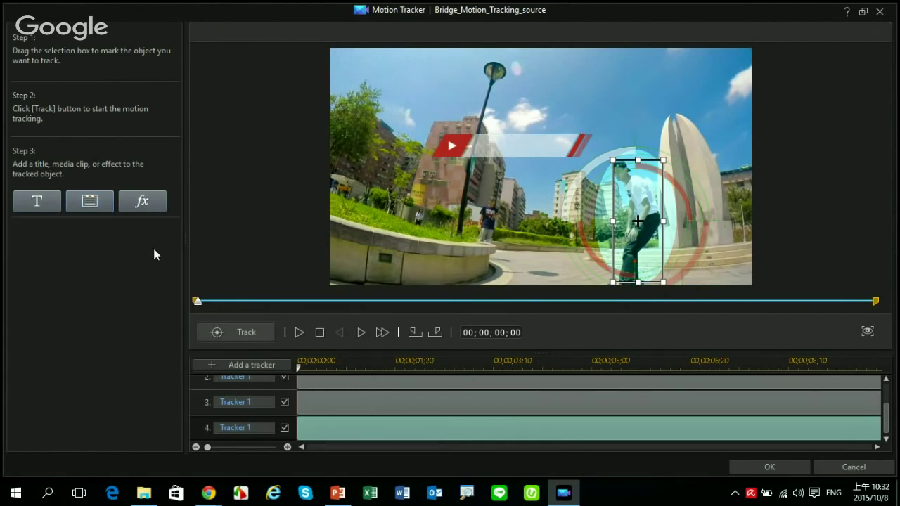
# Add a title to the fourth tracker with the skater's name in black font
pyautogui.click(54, 208)
pyautogui.click(107, 247)
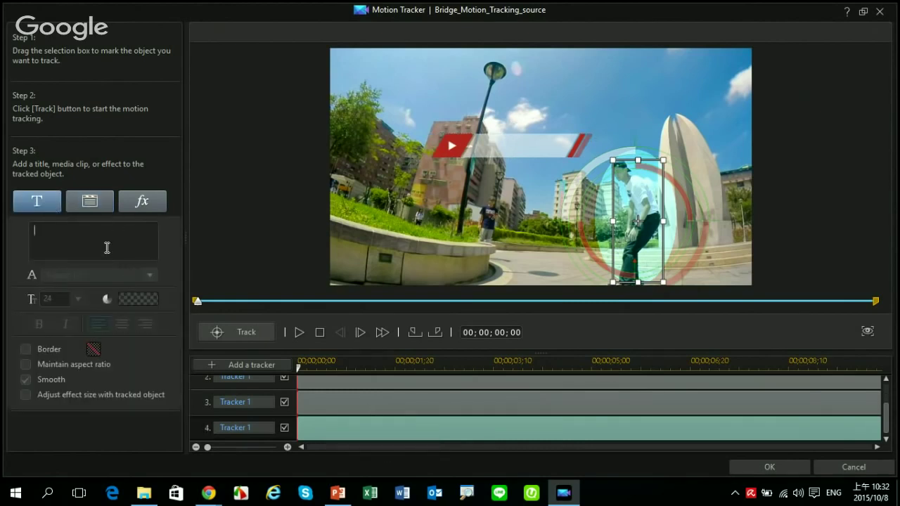
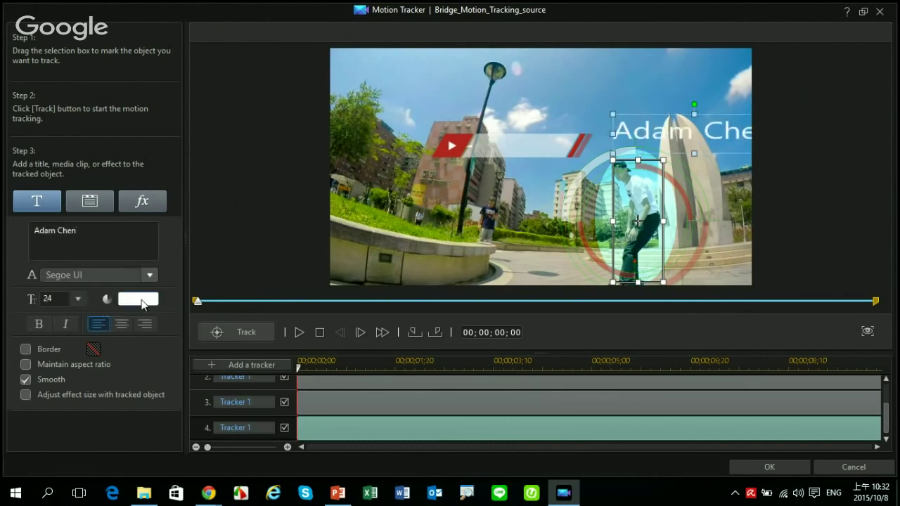
pyautogui.click(141, 300)
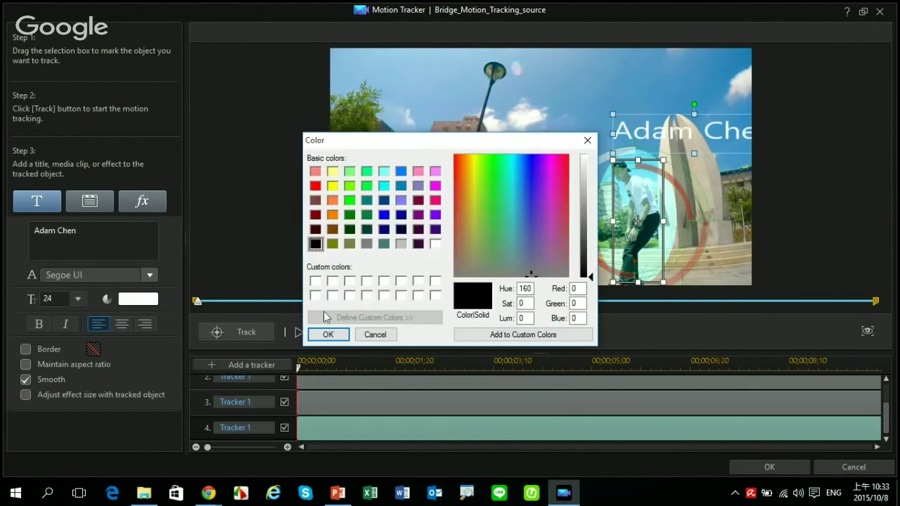
pyautogui.click(327, 334)
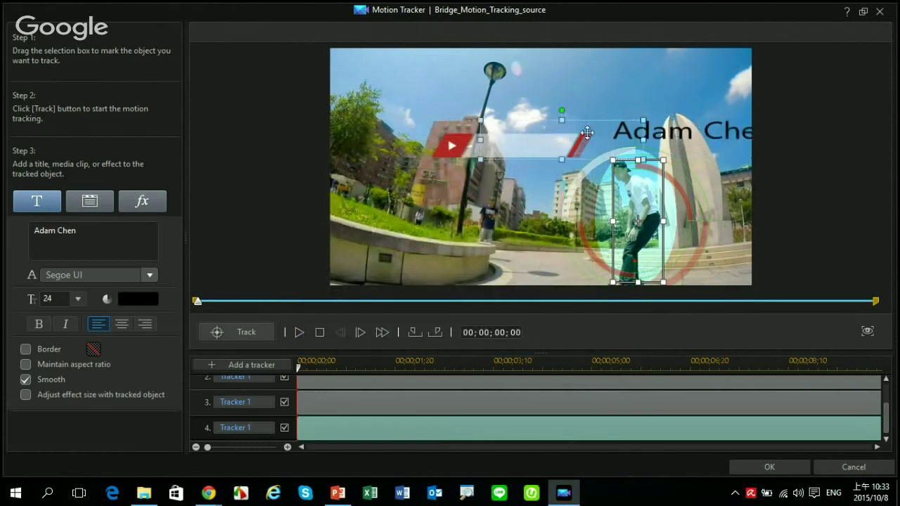
# Fit the name title inside the red banner and play the clip to check the tracking
pyautogui.moveTo(587, 132); pyautogui.dragTo(578, 135)
pyautogui.moveTo(630, 142); pyautogui.dragTo(548, 142)
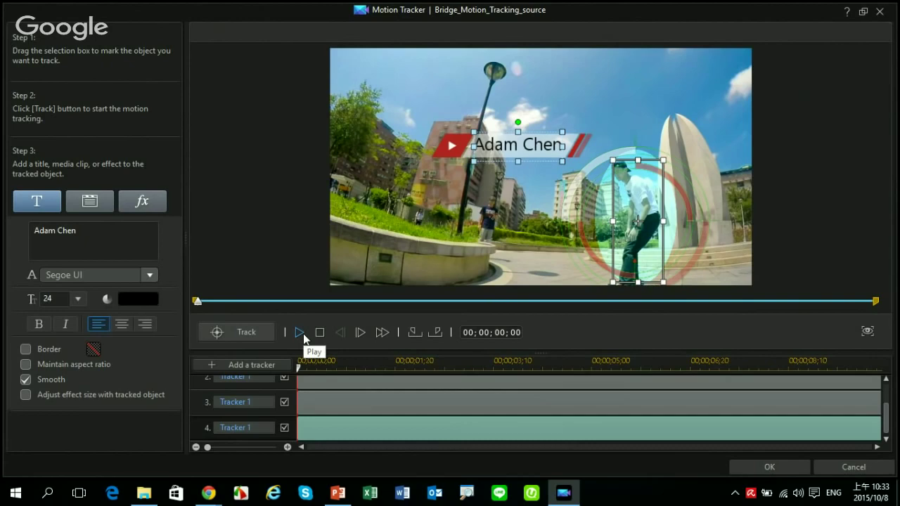
pyautogui.click(302, 334)
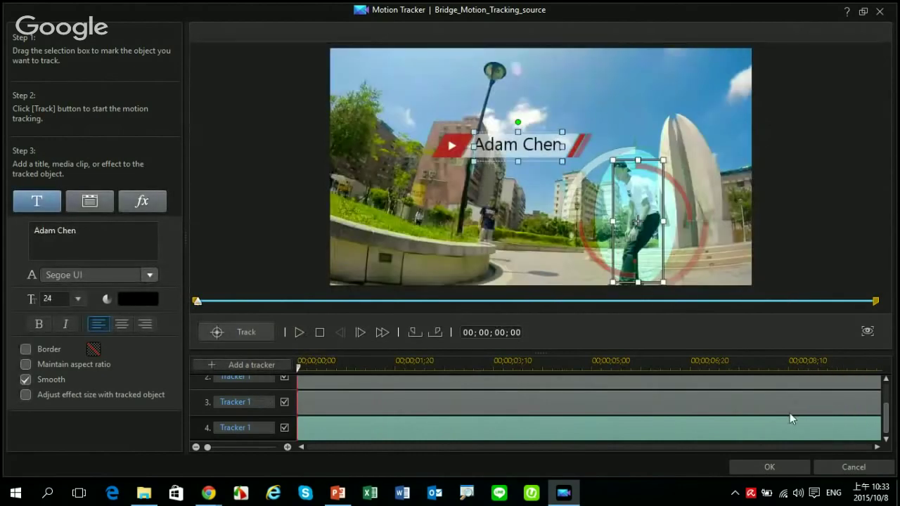
# Rename the trackers Spotlight, Aim, Tag and Name, then apply the tracking with OK
pyautogui.scroll(2, 868, 411)
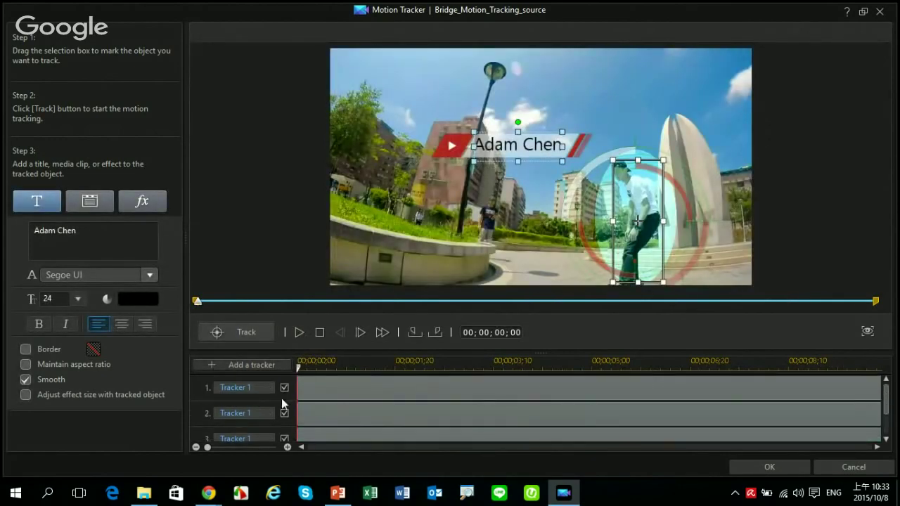
pyautogui.click(253, 391)
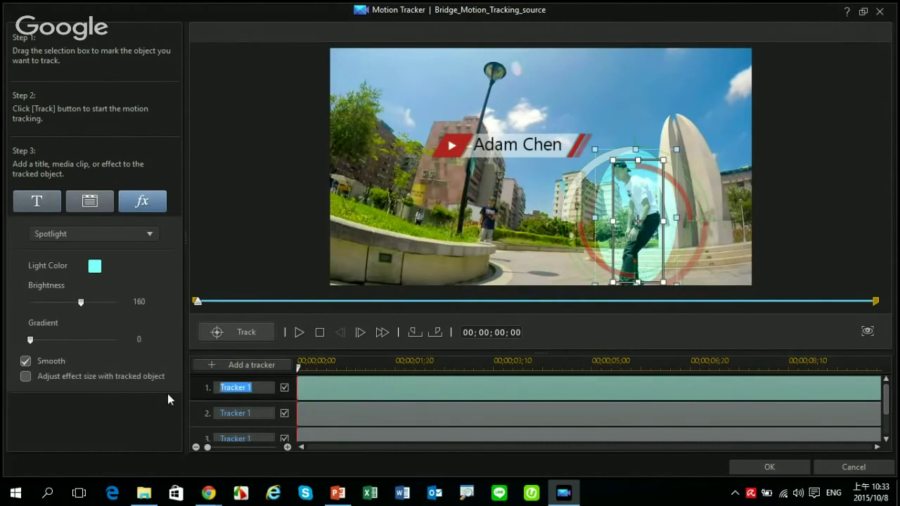
pyautogui.write('Spotlight')
pyautogui.doubleClick(235, 414)
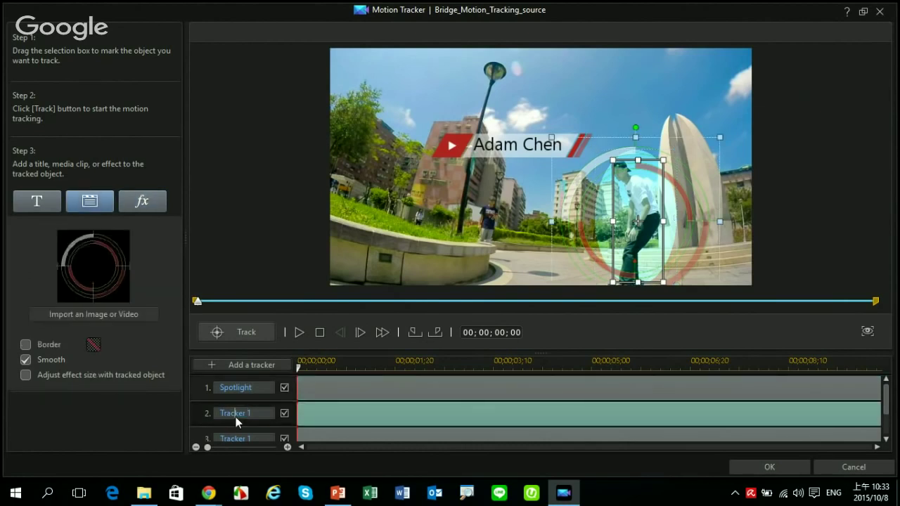
pyautogui.doubleClick(235, 415)
pyautogui.write('Aim')
pyautogui.doubleClick(244, 437)
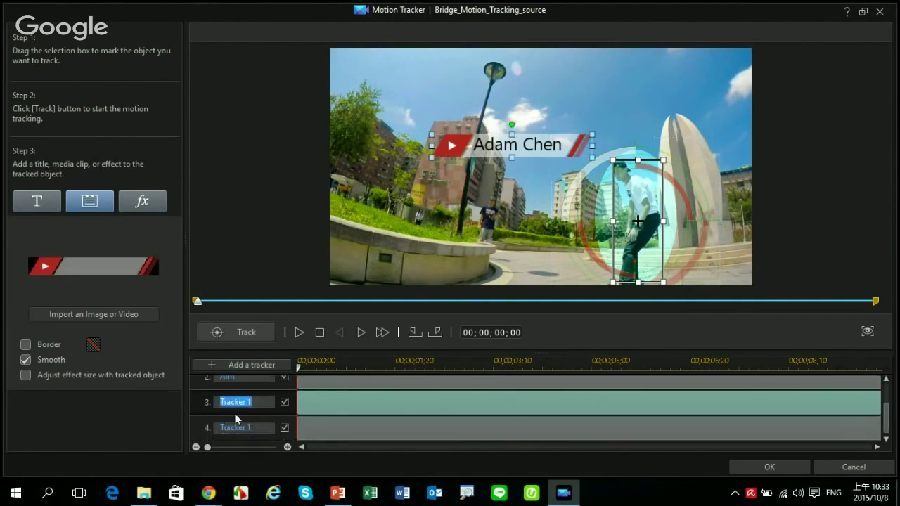
pyautogui.write('Tag')
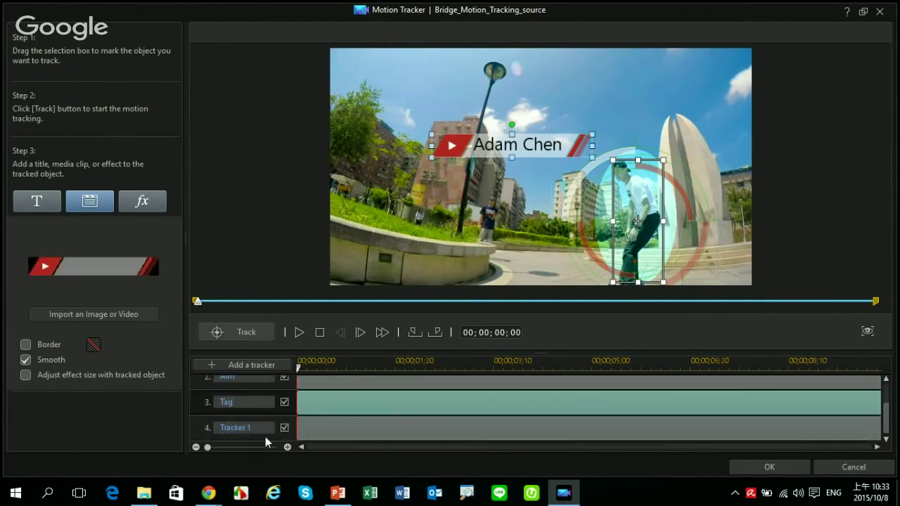
pyautogui.doubleClick(255, 429)
pyautogui.write('Name')
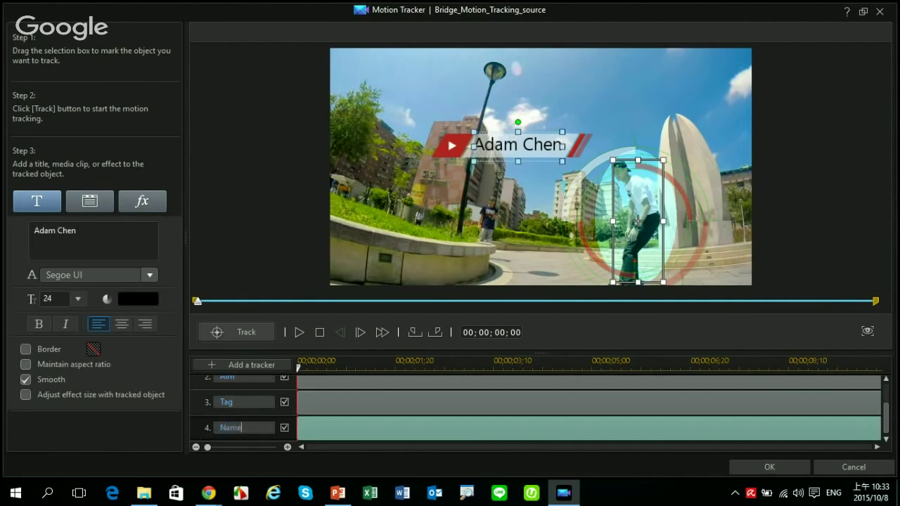
pyautogui.click(767, 469)
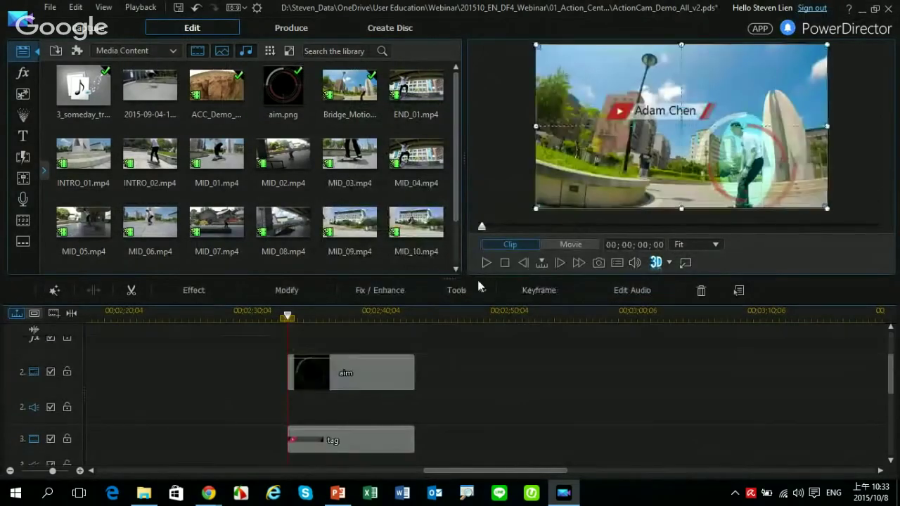
# Select the tag, aim and name clips on the timeline, then play and pause the preview
pyautogui.click(354, 439)
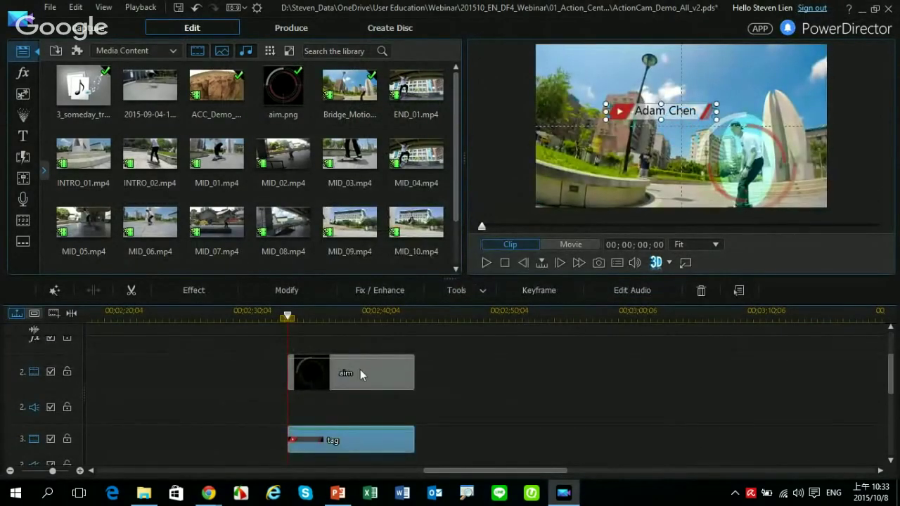
pyautogui.click(360, 369)
pyautogui.scroll(3, 367, 382)
pyautogui.scroll(-2, 361, 383)
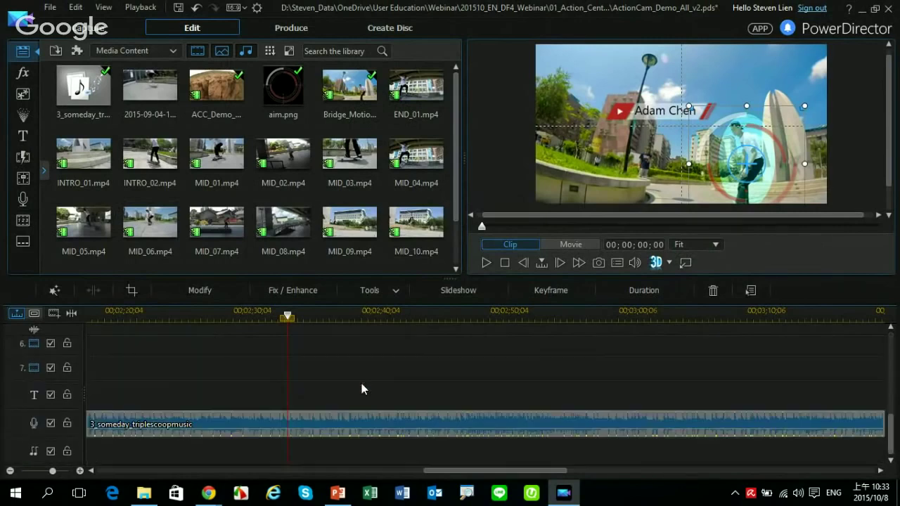
pyautogui.scroll(3, 364, 388)
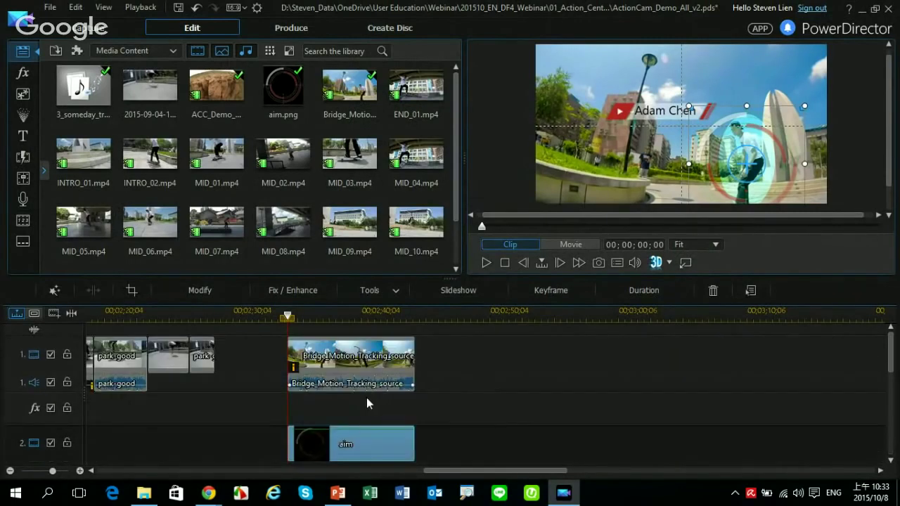
pyautogui.scroll(-3, 364, 421)
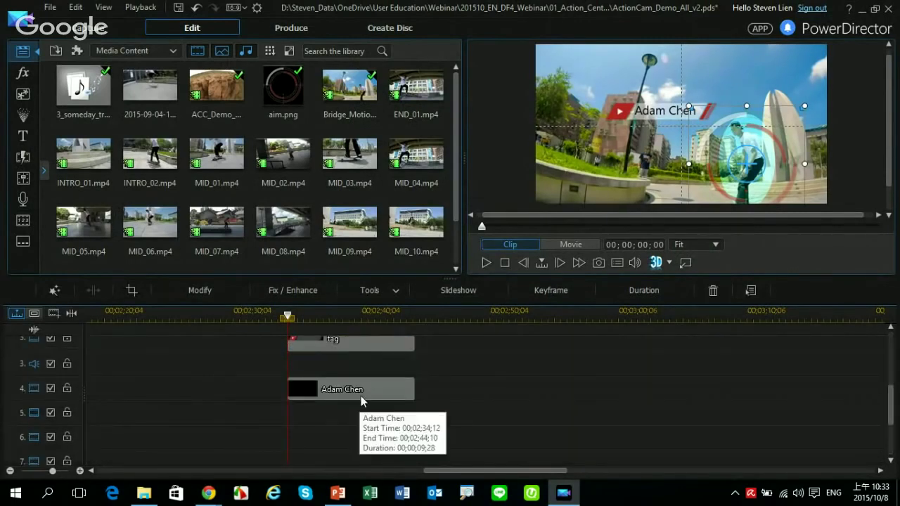
pyautogui.click(360, 394)
pyautogui.scroll(2, 450, 415)
pyautogui.scroll(3, 459, 413)
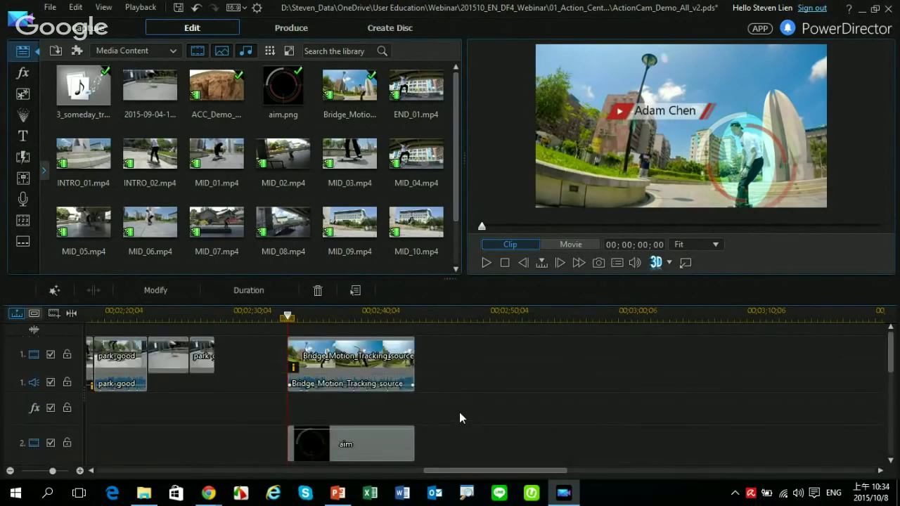
pyautogui.click(485, 263)
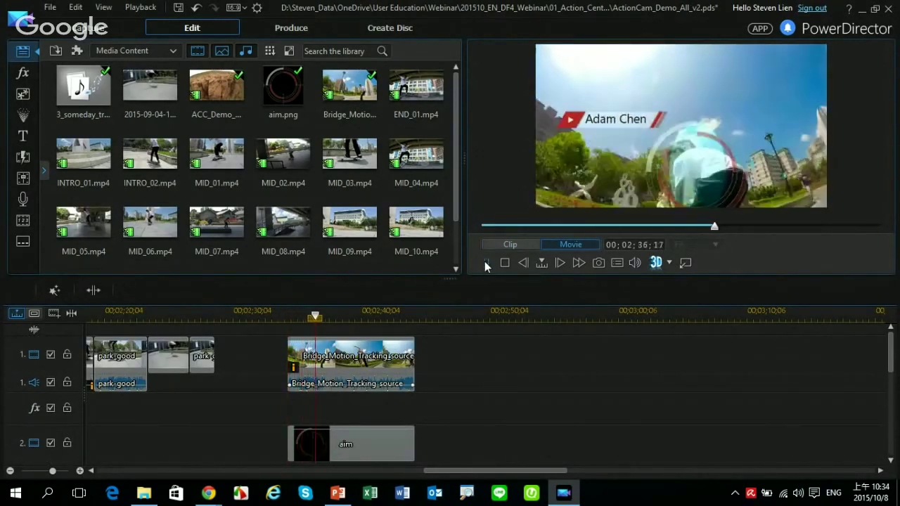
pyautogui.click(485, 262)
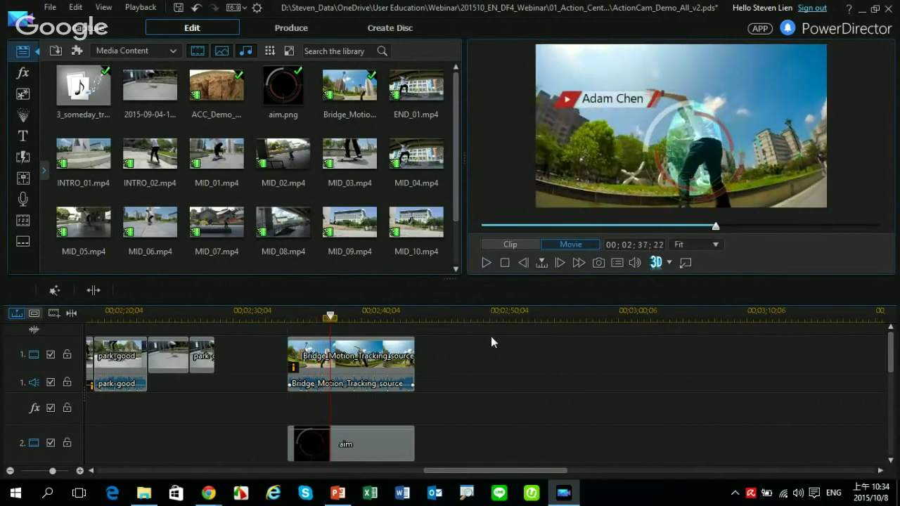
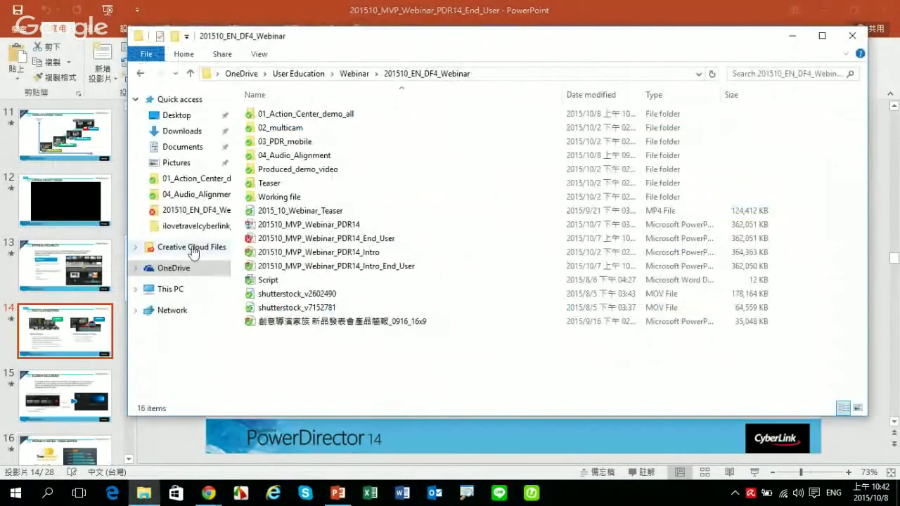
# Open the Multicam_Soccer project from the 02_multicam folder in PowerDirector
pyautogui.click(315, 133)
pyautogui.doubleClick(314, 133)
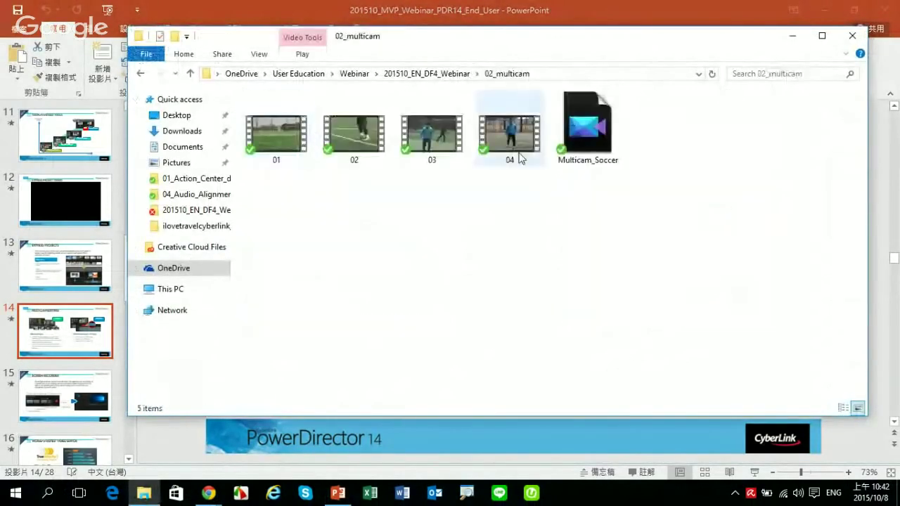
pyautogui.doubleClick(587, 127)
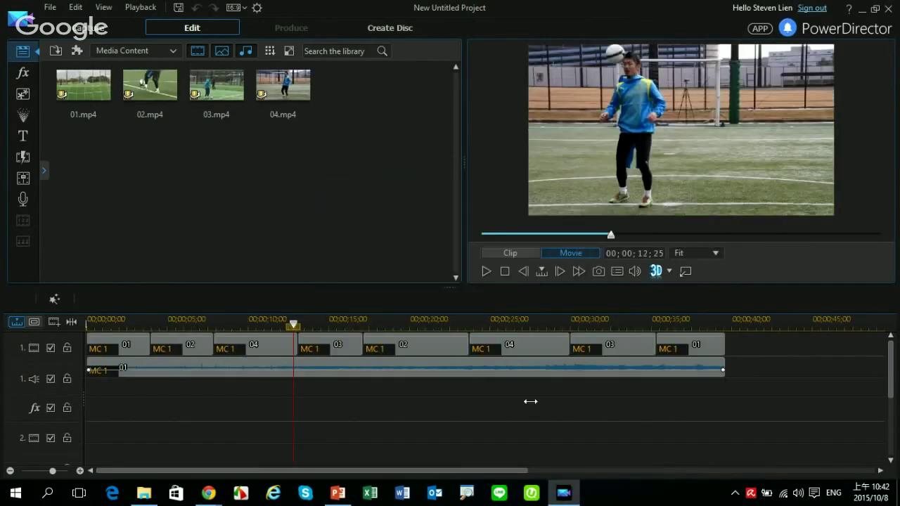
# Clear the timeline, select clips 01–04.mp4 and send them to MultiCam Designer
pyautogui.hotkey('ctrl', 'a')
pyautogui.press('Delete')
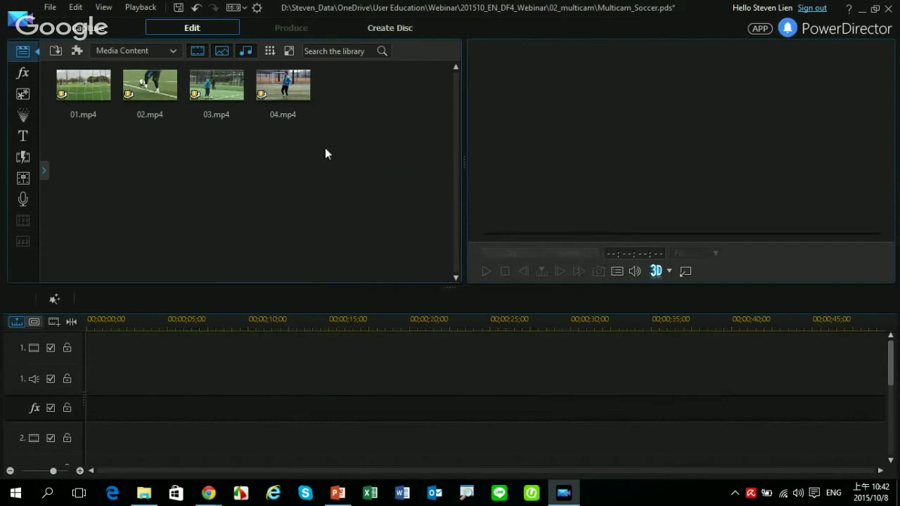
pyautogui.moveTo(325, 154); pyautogui.dragTo(49, 68)
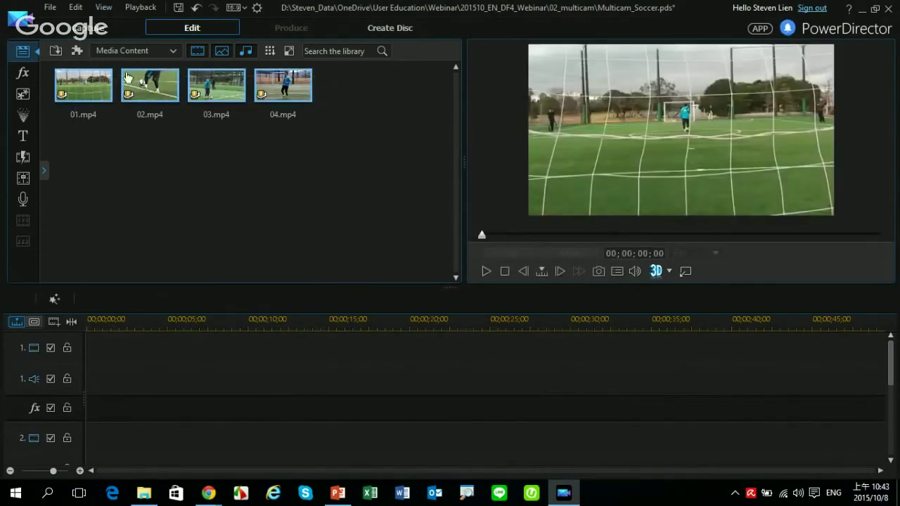
pyautogui.click(79, 55)
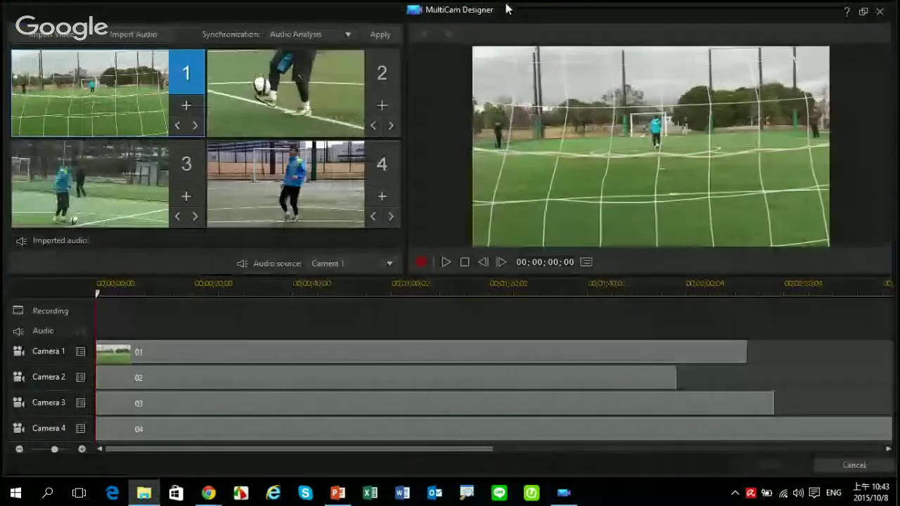
# Preview each of the four camera angles in MultiCam Designer
pyautogui.click(285, 112)
pyautogui.click(163, 176)
pyautogui.press('4')
pyautogui.press('1')
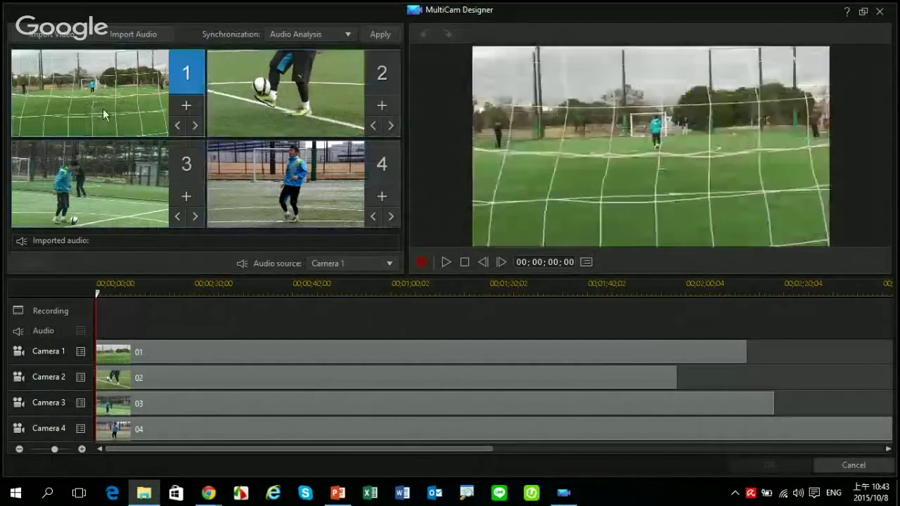
pyautogui.press('2')
pyautogui.press('3')
pyautogui.click(323, 171)
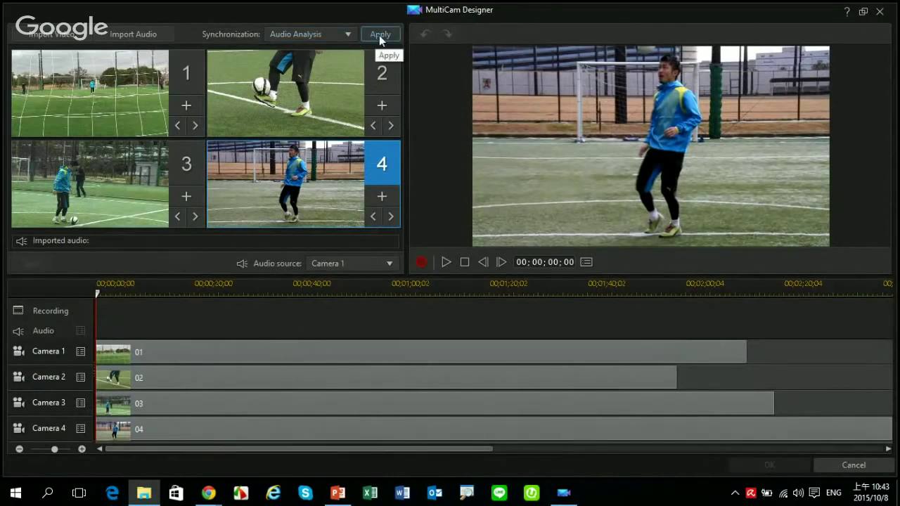
# Sync the four cameras using Audio Analysis as the synchronization method
pyautogui.click(349, 34)
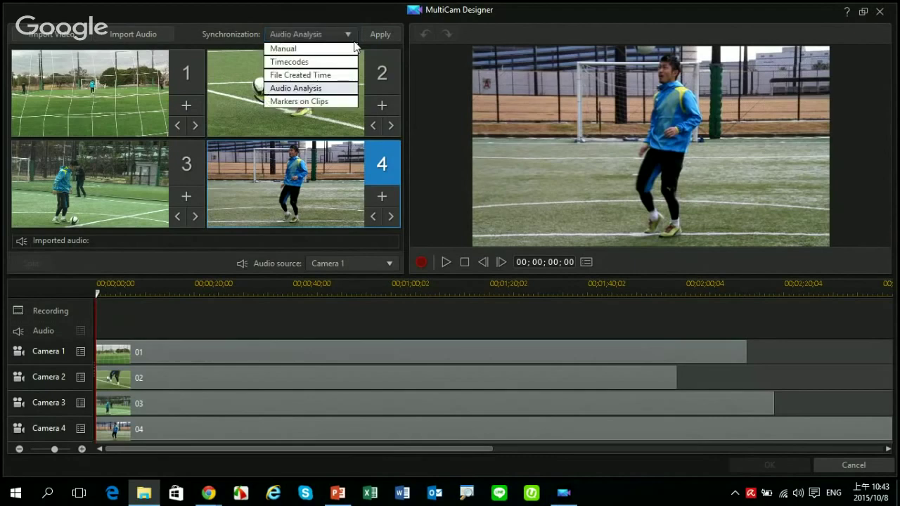
pyautogui.click(341, 88)
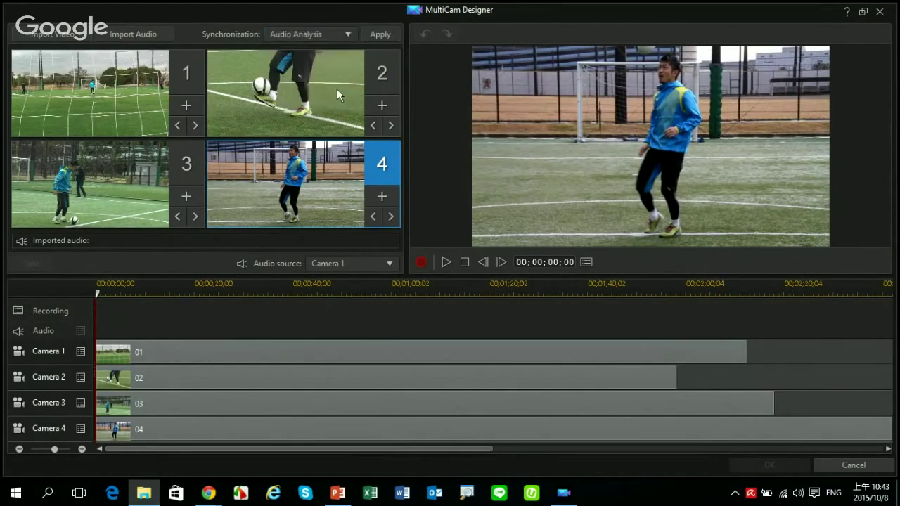
pyautogui.click(378, 40)
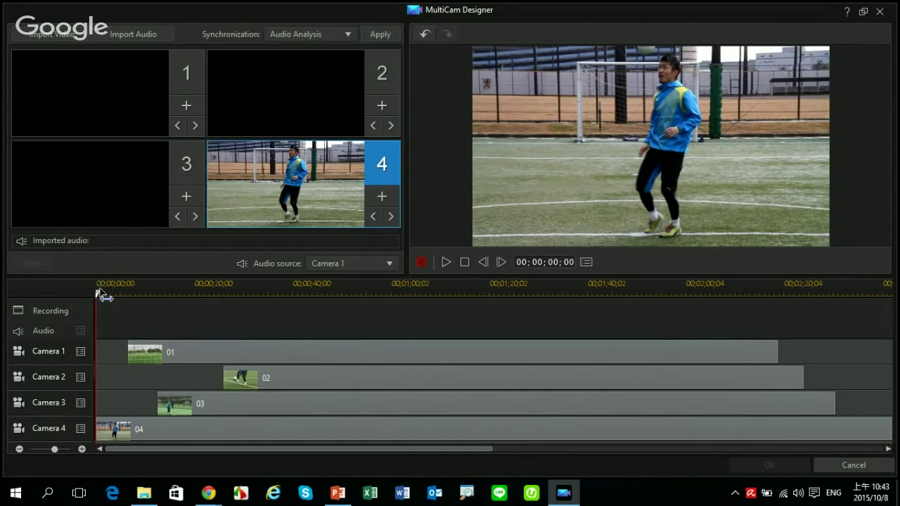
# Start recording on camera 1 from about 00:00:49 into the synced footage
pyautogui.moveTo(103, 298); pyautogui.dragTo(348, 305)
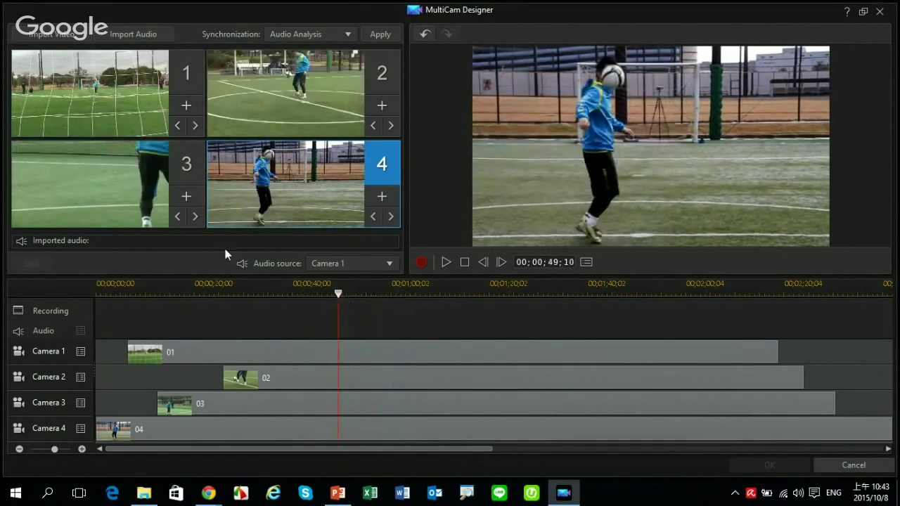
pyautogui.click(136, 115)
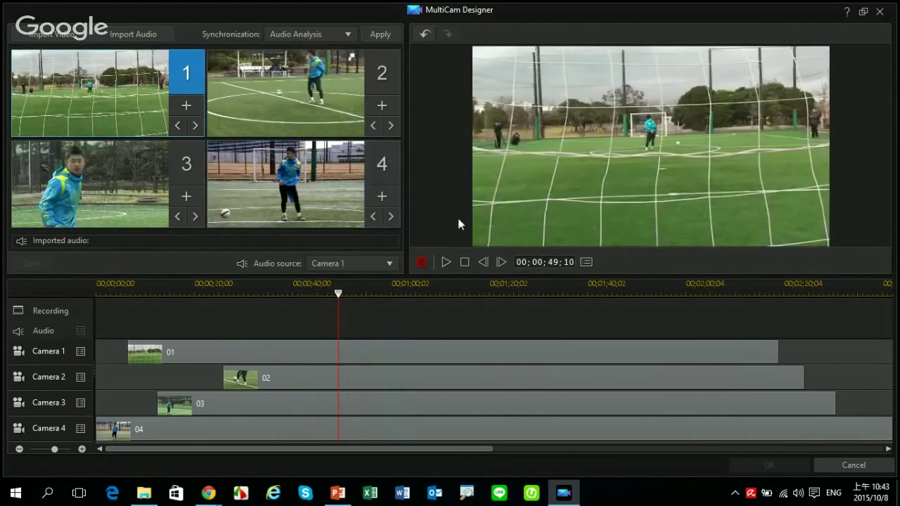
pyautogui.click(423, 267)
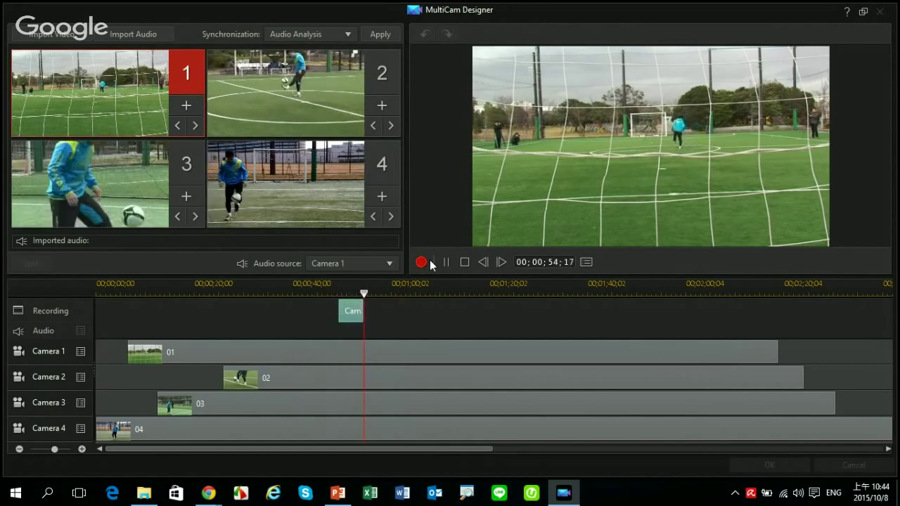
# Record live cuts to cameras 2, 3, 4, 1, 3, 2, 1, then stop near 1:10
pyautogui.press('2')
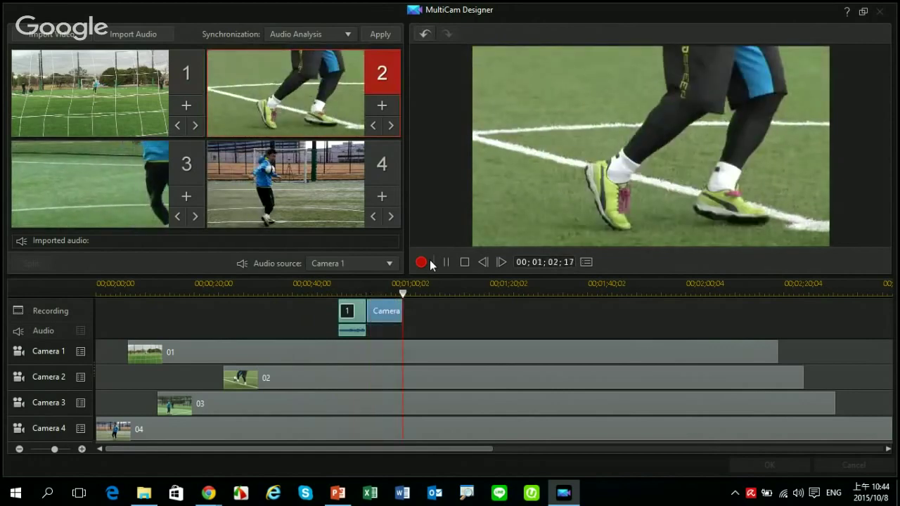
pyautogui.press('3')
pyautogui.press('4')
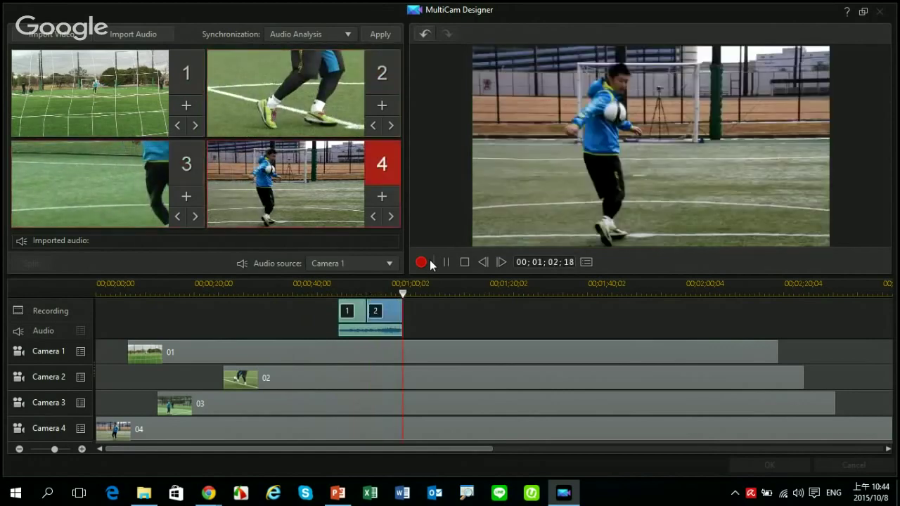
pyautogui.press('1')
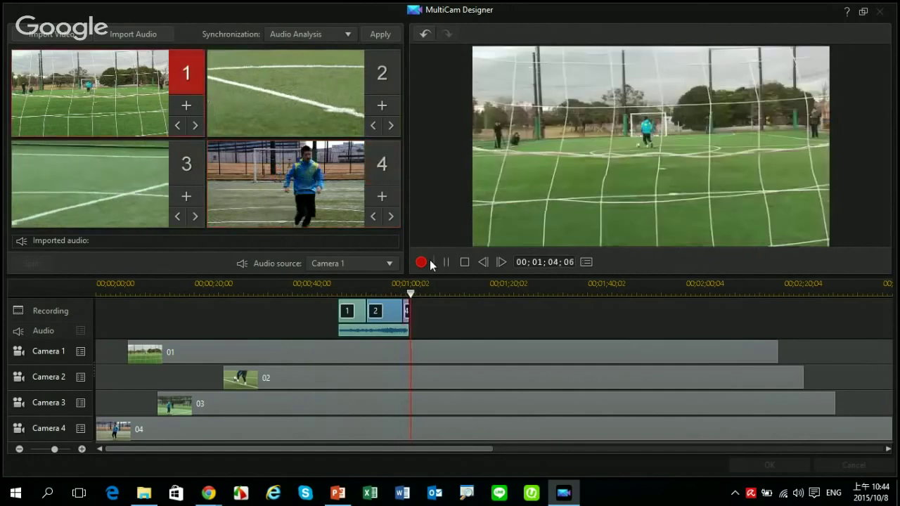
pyautogui.press('3')
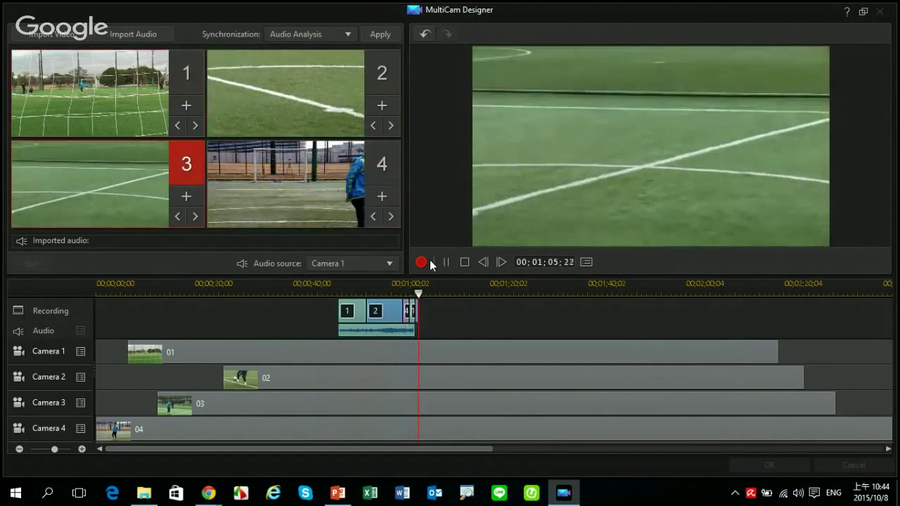
pyautogui.press('2')
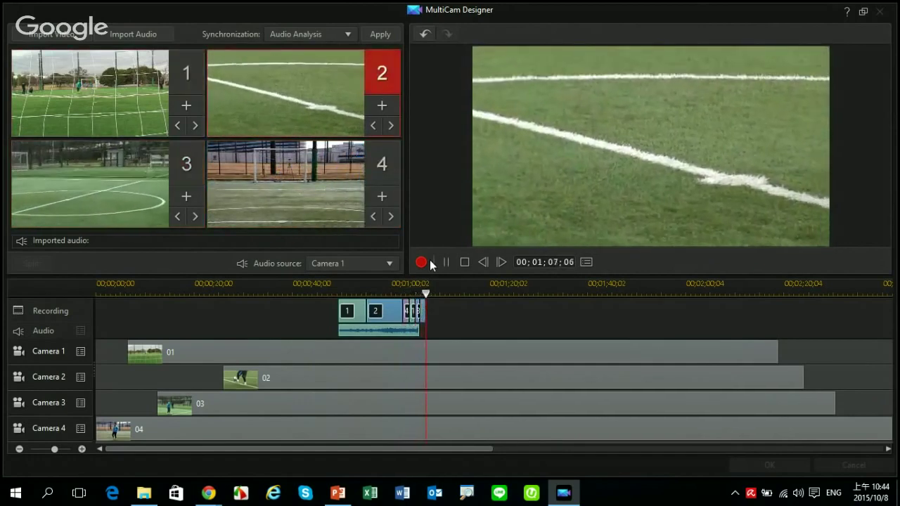
pyautogui.press('1')
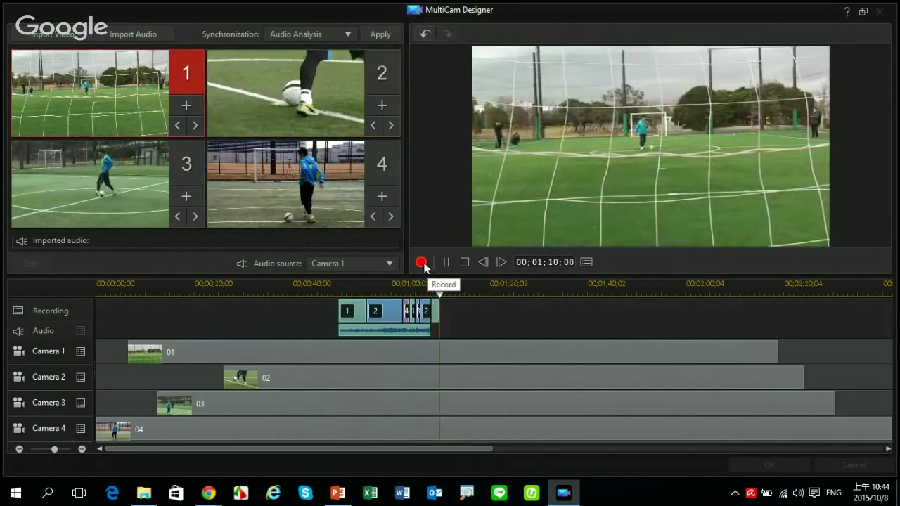
pyautogui.click(422, 262)
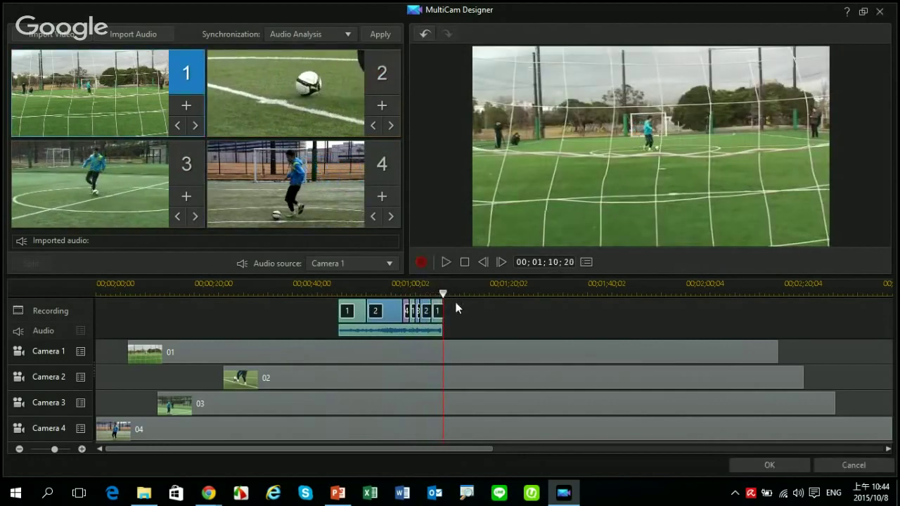
# Review the recorded cut and move the camera 2-to-4 cut earlier, around 52 seconds
pyautogui.moveTo(444, 297); pyautogui.dragTo(390, 308)
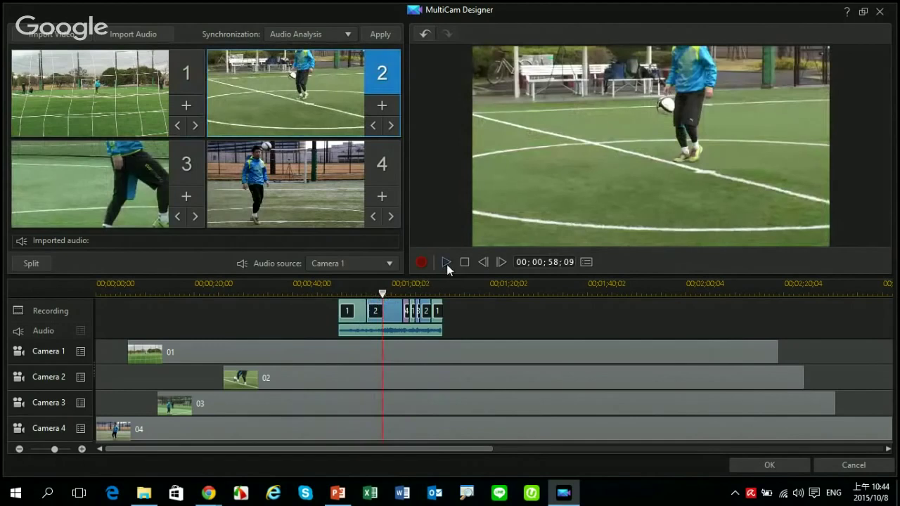
pyautogui.click(446, 264)
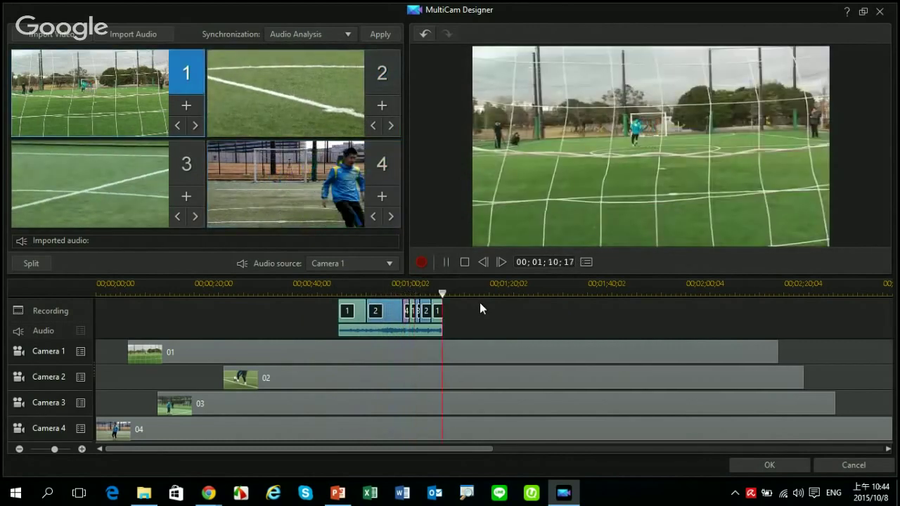
pyautogui.click(464, 261)
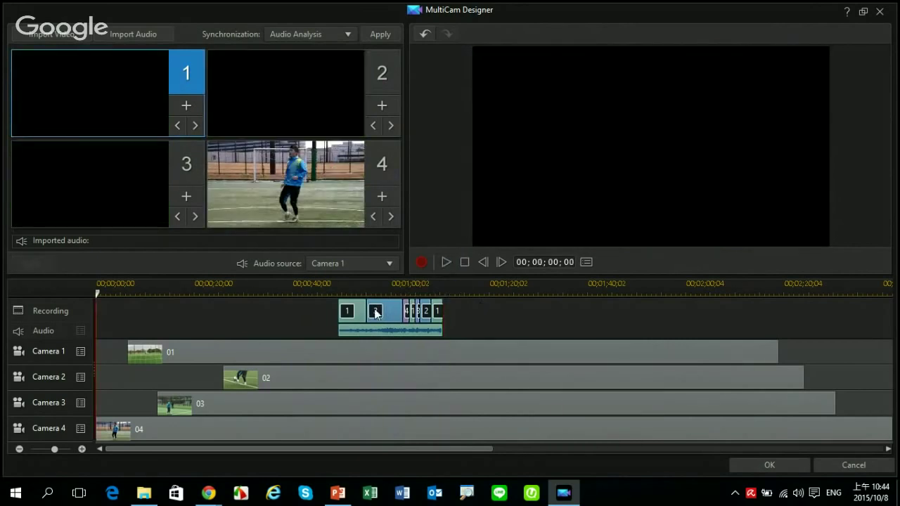
pyautogui.moveTo(364, 310); pyautogui.dragTo(388, 310)
pyautogui.click(408, 310)
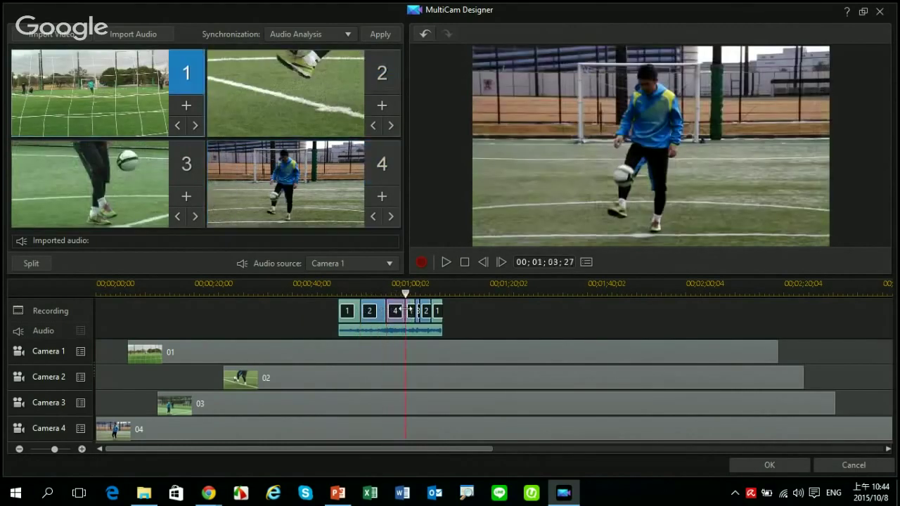
# Assign Camera 2 to the short recording segment near 1:04
pyautogui.moveTo(434, 287); pyautogui.dragTo(582, 283)
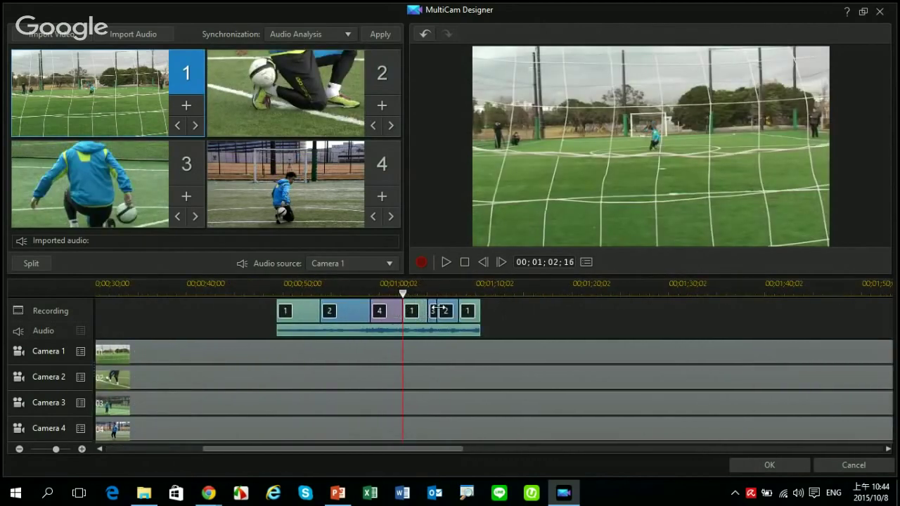
pyautogui.click(444, 310)
pyautogui.click(419, 310)
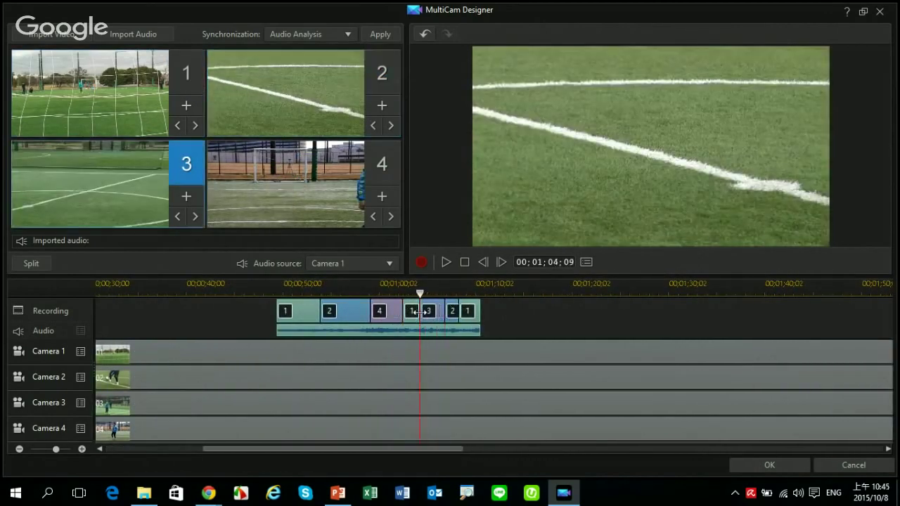
pyautogui.rightClick(420, 311)
pyautogui.click(424, 337)
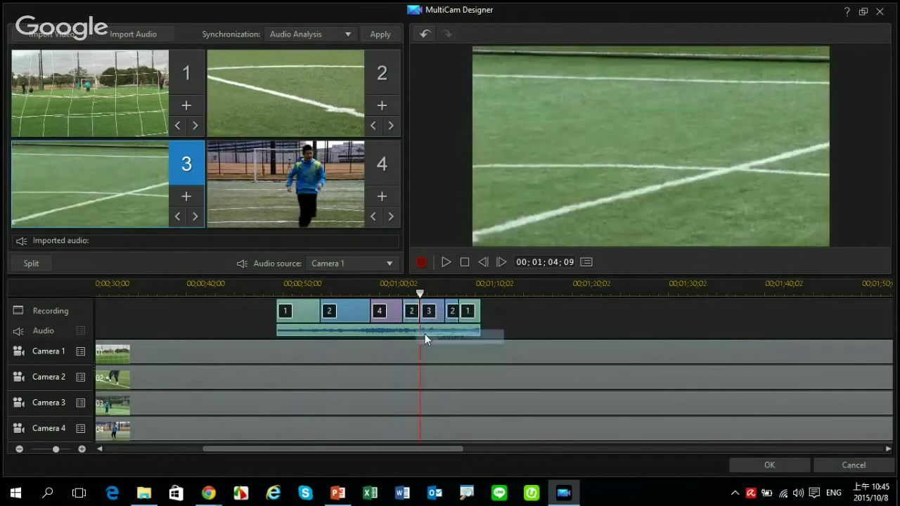
# Switch the last recording segment to Camera 4
pyautogui.rightClick(469, 316)
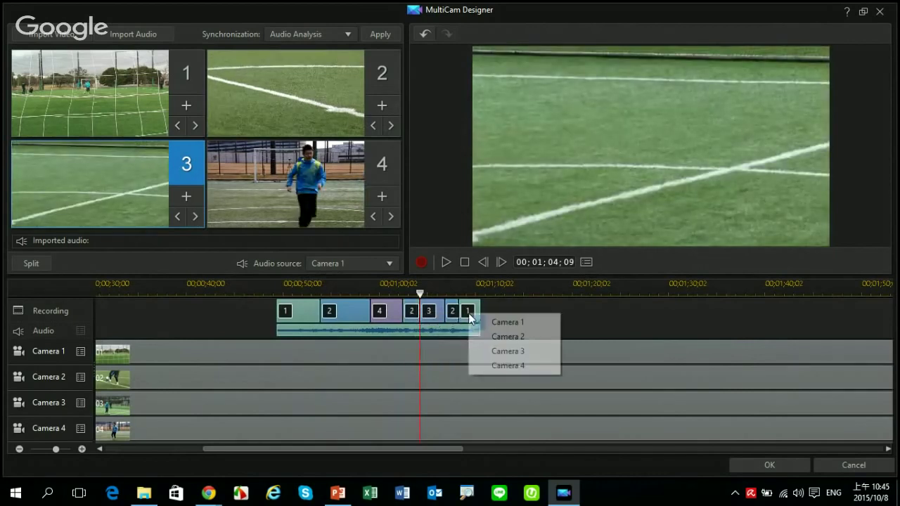
pyautogui.click(502, 367)
pyautogui.moveTo(421, 294); pyautogui.dragTo(300, 294)
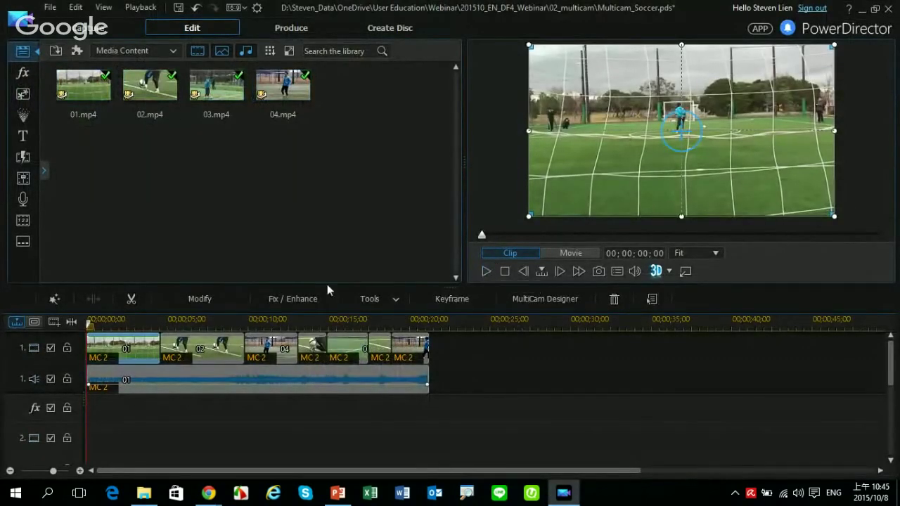
# Play back the multicam cut, then delete it so the timeline is empty
pyautogui.click(488, 270)
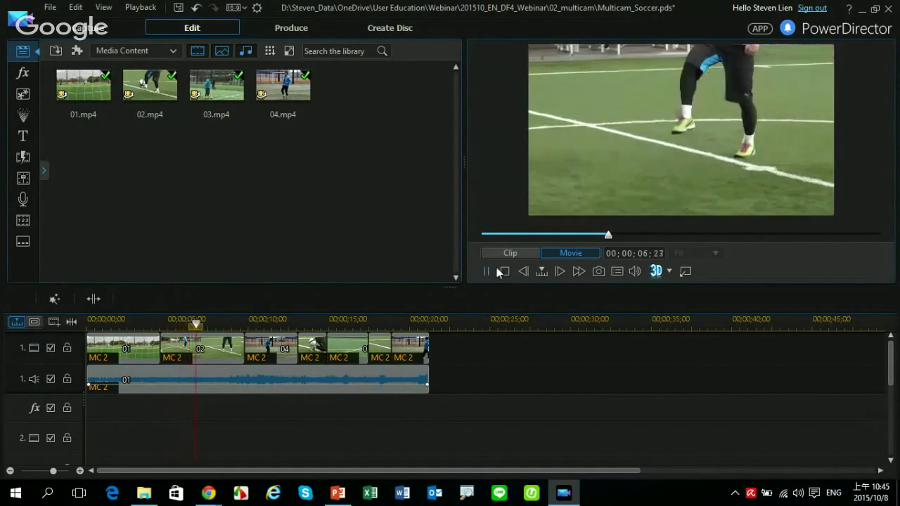
pyautogui.click(504, 271)
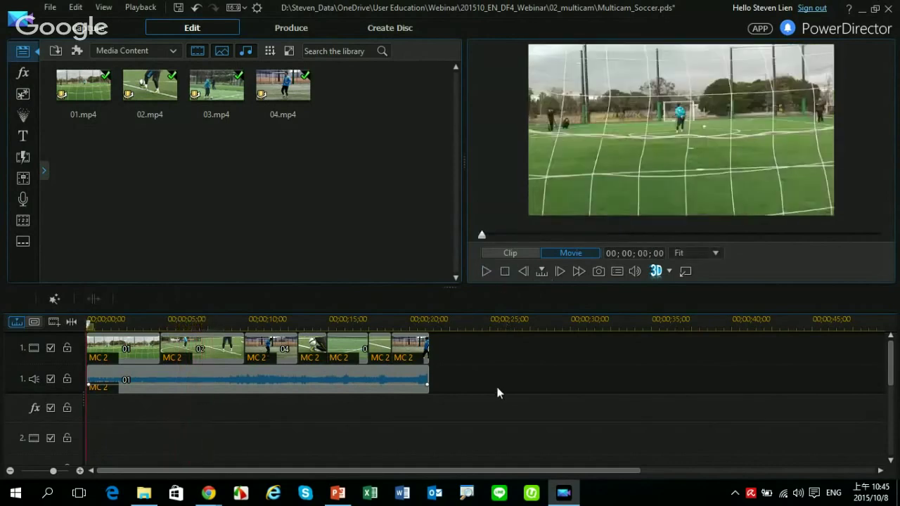
pyautogui.click(480, 369)
pyautogui.press('Delete')
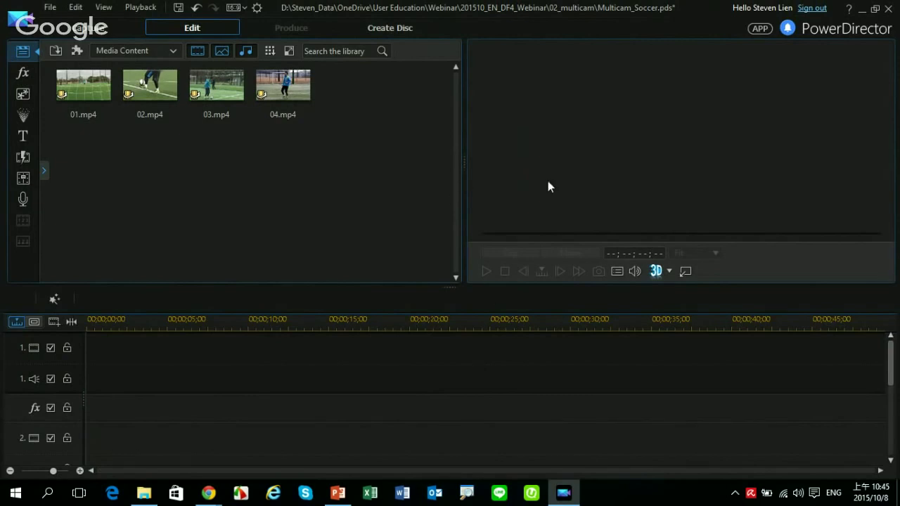
# Add clips 01–04 to the timeline and run Sync by Audio on them
pyautogui.moveTo(358, 147); pyautogui.dragTo(101, 390)
pyautogui.moveTo(392, 324); pyautogui.dragTo(110, 323)
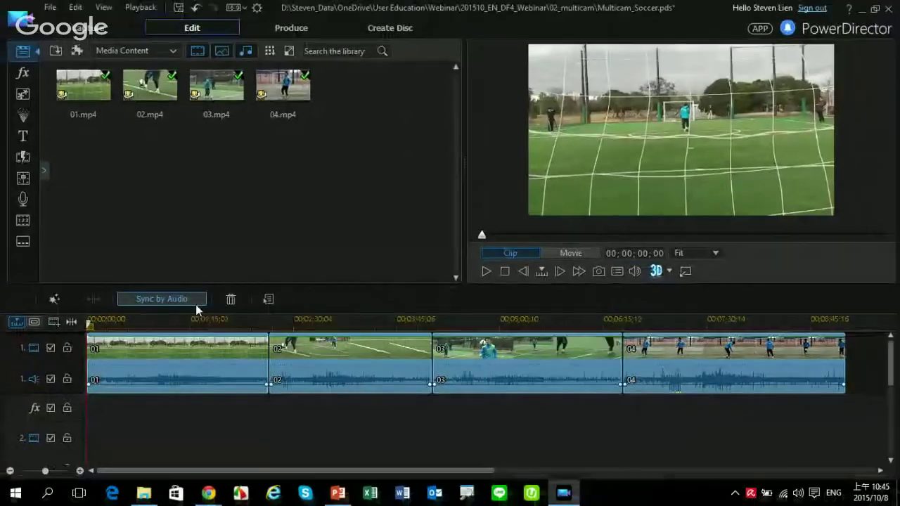
pyautogui.click(196, 309)
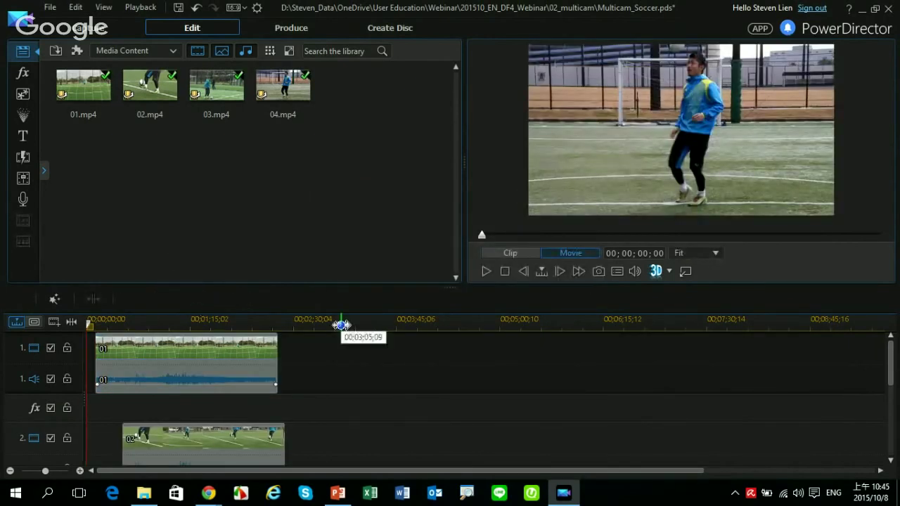
# Enlarge the timeline area to show more tracks
pyautogui.moveTo(452, 285); pyautogui.dragTo(446, 221)
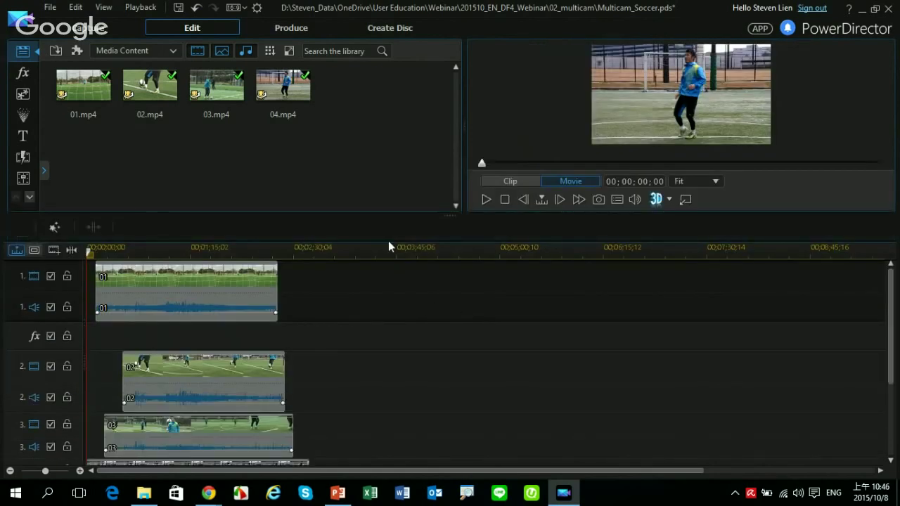
pyautogui.moveTo(890, 272)
pyautogui.mouseDown()
pyautogui.moveTo(889, 402)
pyautogui.moveTo(895, 286)
pyautogui.mouseUp()
pyautogui.scroll(-3, 262, 304)
pyautogui.scroll(3, 262, 304)
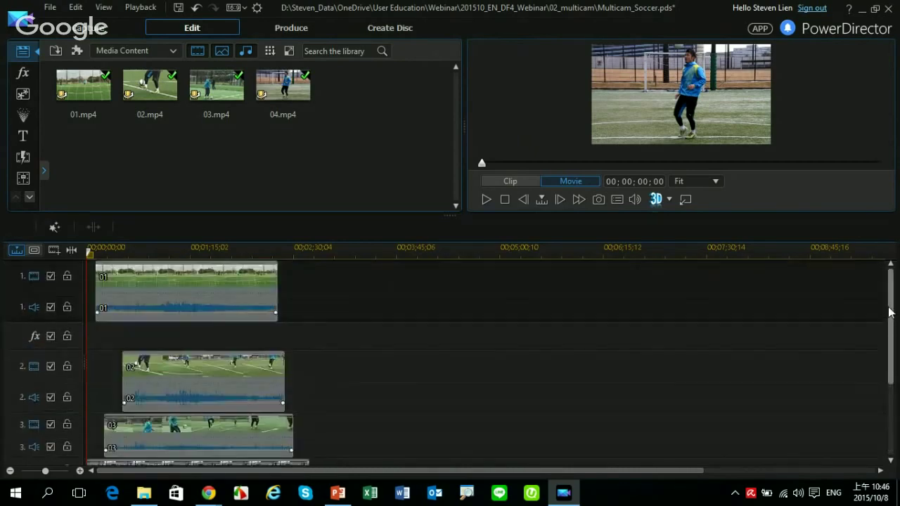
pyautogui.scroll(-2, 261, 304)
pyautogui.scroll(2, 261, 305)
# Shrink the audio rows of tracks 1–4 and enlarge the preview window
pyautogui.moveTo(79, 321); pyautogui.dragTo(66, 308)
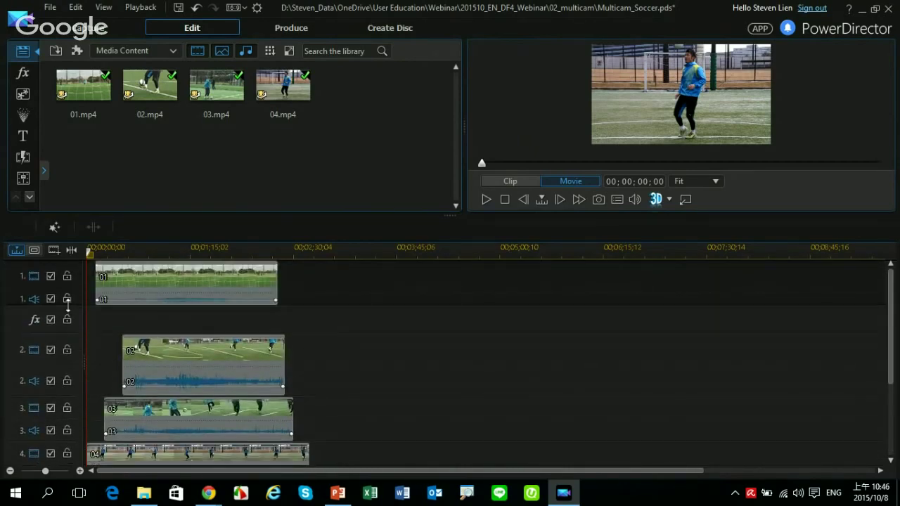
pyautogui.moveTo(49, 398); pyautogui.dragTo(50, 357)
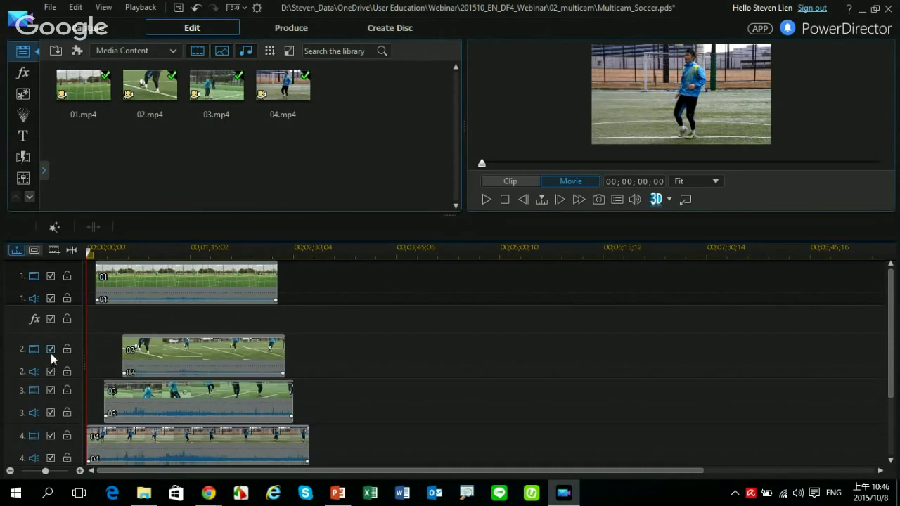
pyautogui.moveTo(47, 420); pyautogui.dragTo(50, 385)
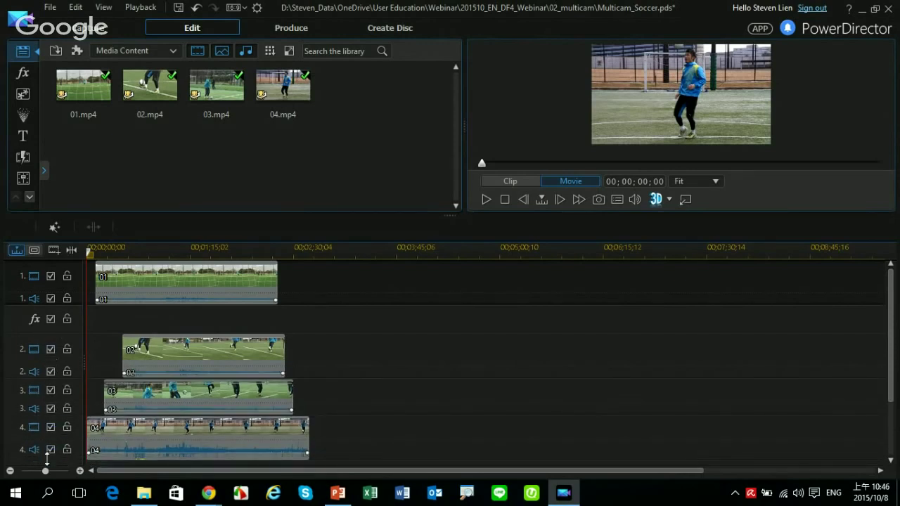
pyautogui.moveTo(46, 458); pyautogui.dragTo(49, 436)
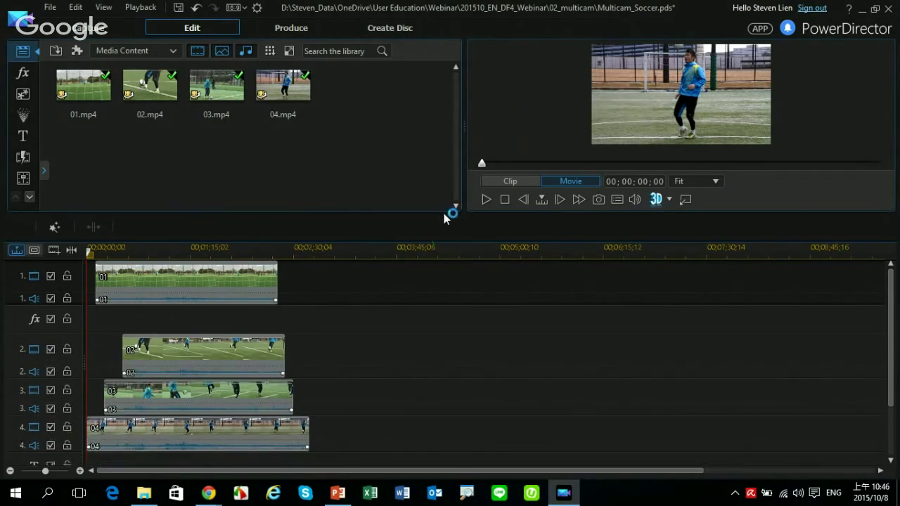
pyautogui.moveTo(447, 219); pyautogui.dragTo(443, 368)
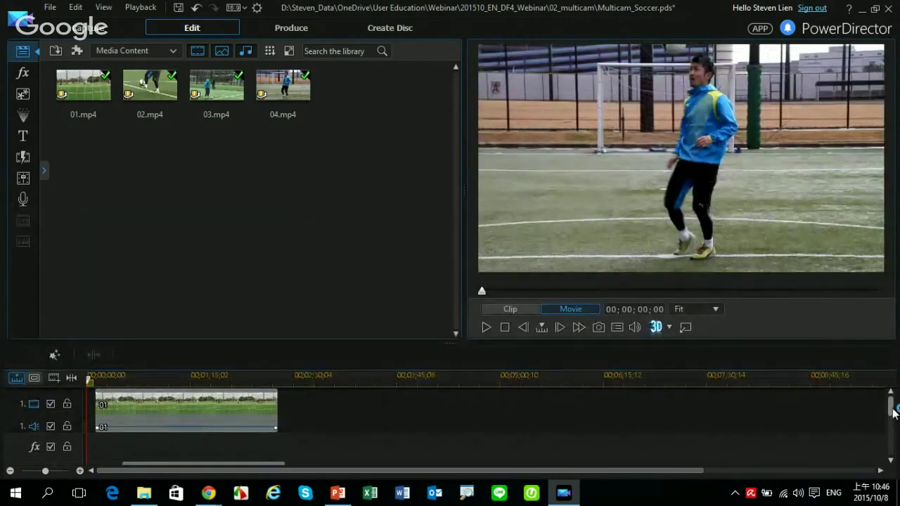
pyautogui.moveTo(891, 413); pyautogui.dragTo(892, 441)
# Resize clip 02 into the top-right quarter and clip 01 into the top-left quarter
pyautogui.click(246, 406)
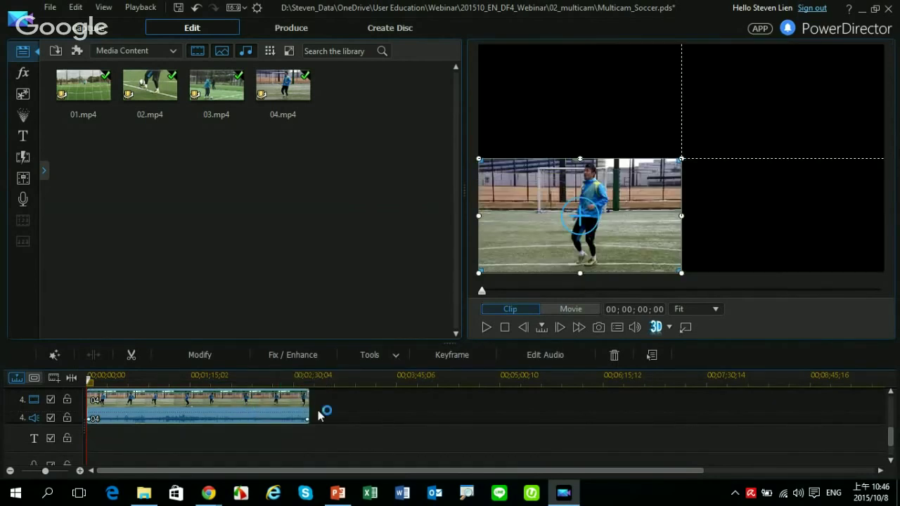
pyautogui.scroll(2, 318, 417)
pyautogui.click(268, 435)
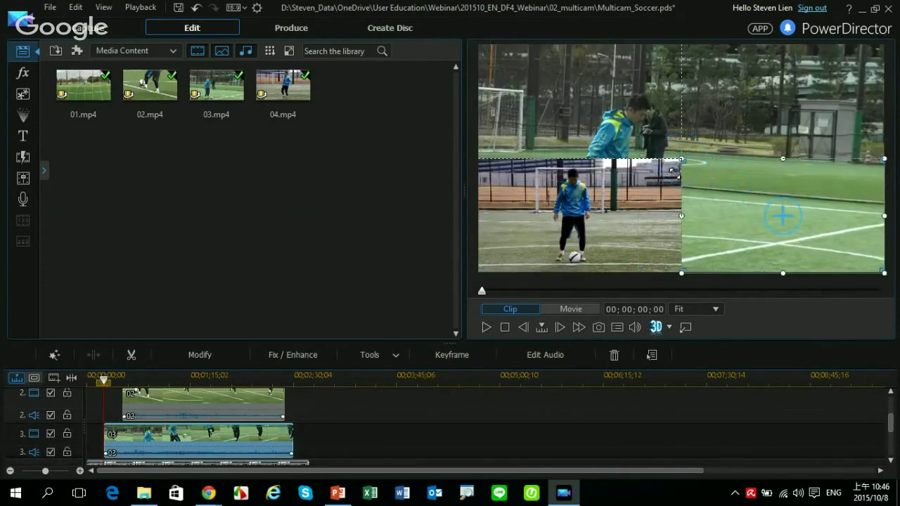
pyautogui.click(256, 404)
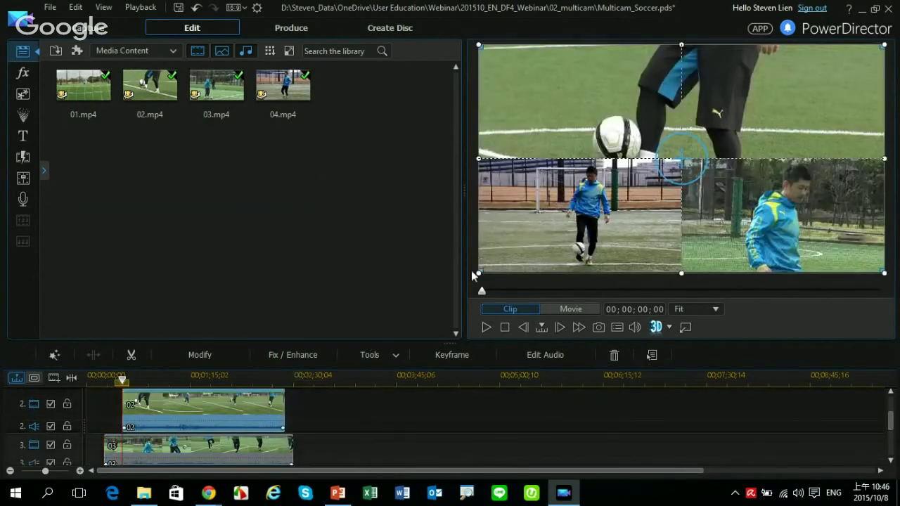
pyautogui.moveTo(481, 270); pyautogui.dragTo(671, 164)
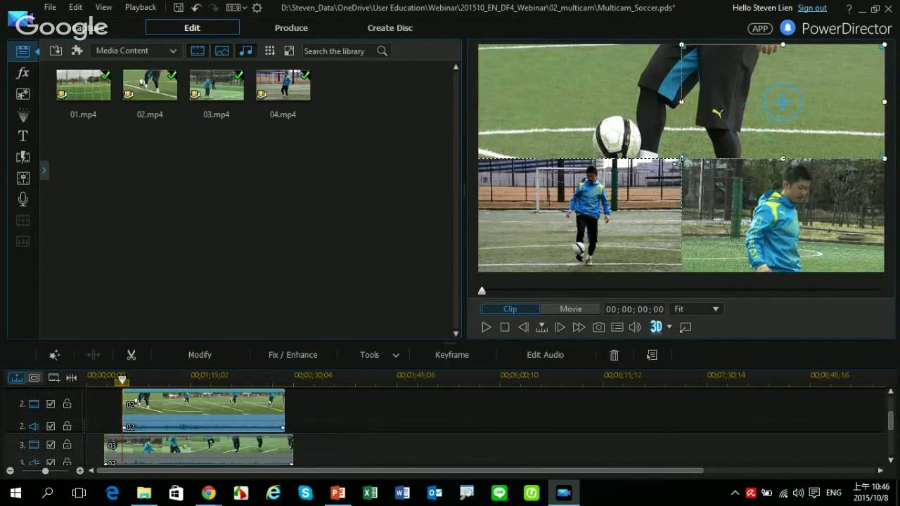
pyautogui.scroll(2, 203, 406)
pyautogui.click(202, 412)
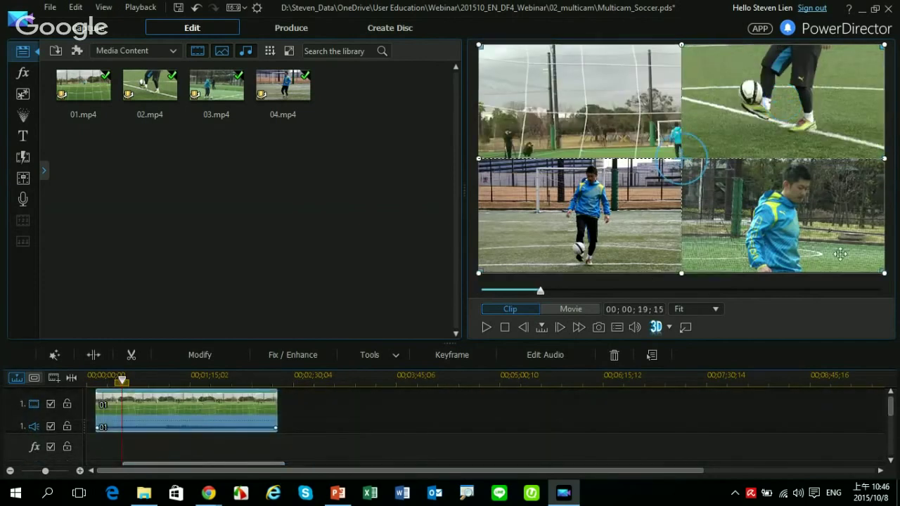
pyautogui.moveTo(885, 274); pyautogui.dragTo(671, 160)
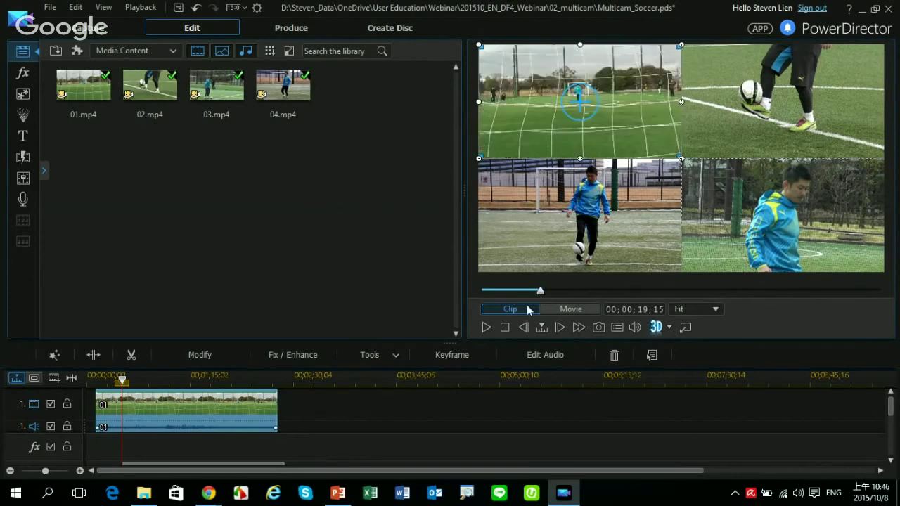
# Play the whole four-camera collage in Movie mode, then stop
pyautogui.click(489, 328)
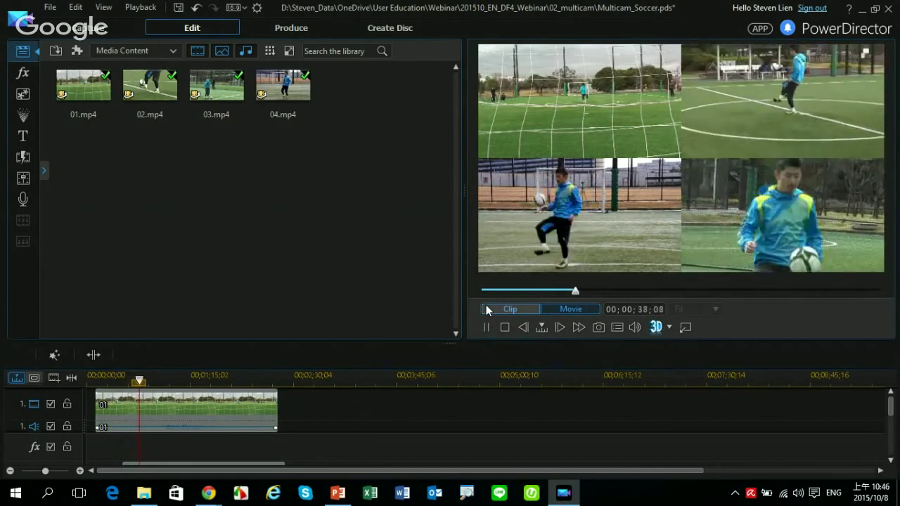
pyautogui.click(570, 310)
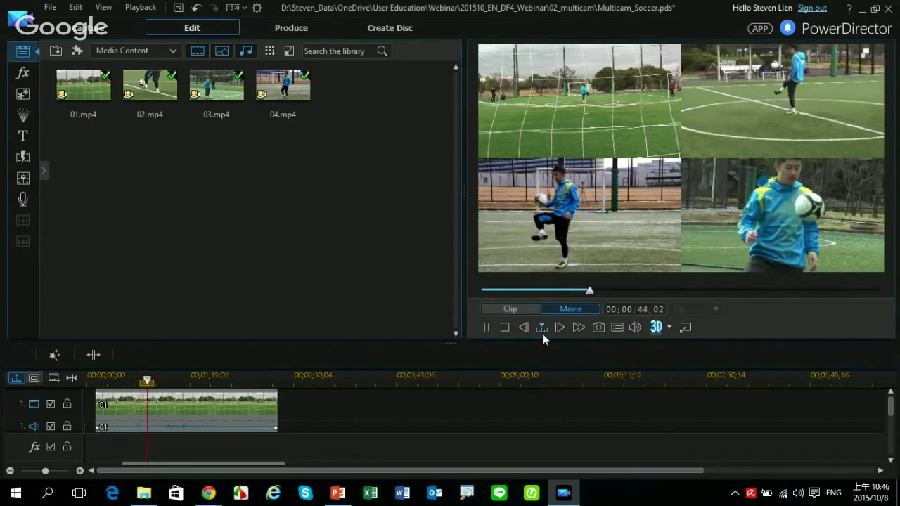
pyautogui.click(505, 328)
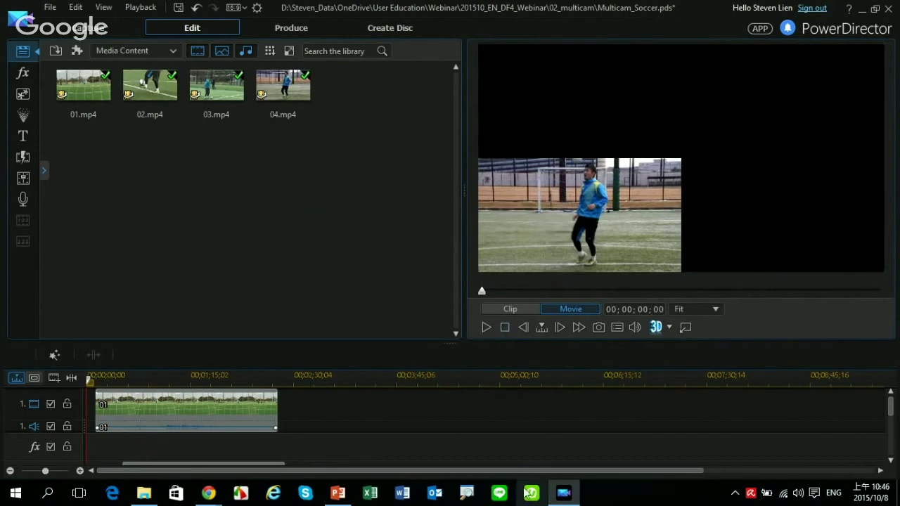
# Quit PowerDirector discarding unsaved changes, then present PowerPoint slide 14, MULTICAM EDITING, as a slide show
pyautogui.click(889, 9)
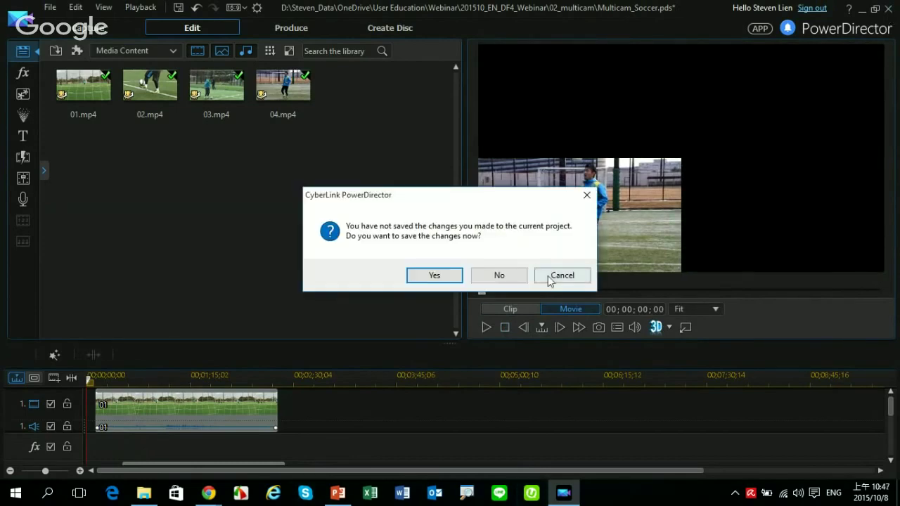
pyautogui.click(496, 274)
pyautogui.click(259, 7)
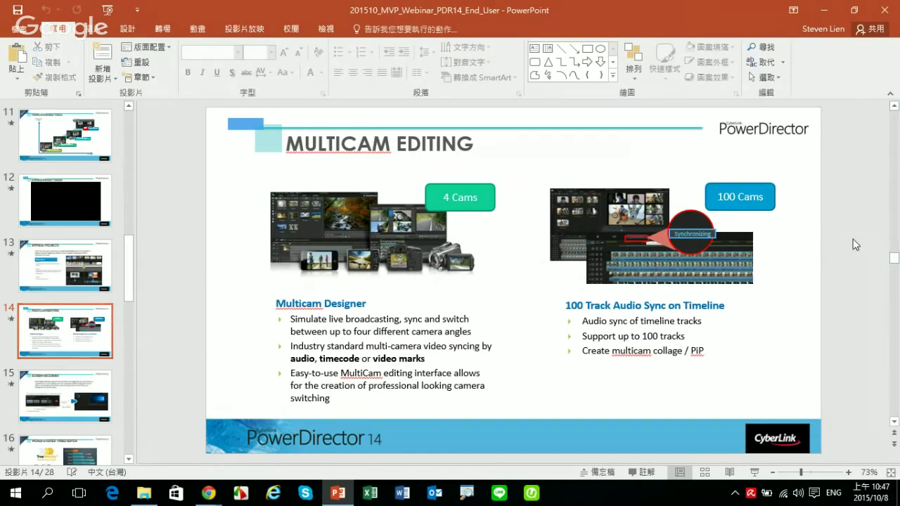
pyautogui.click(757, 473)
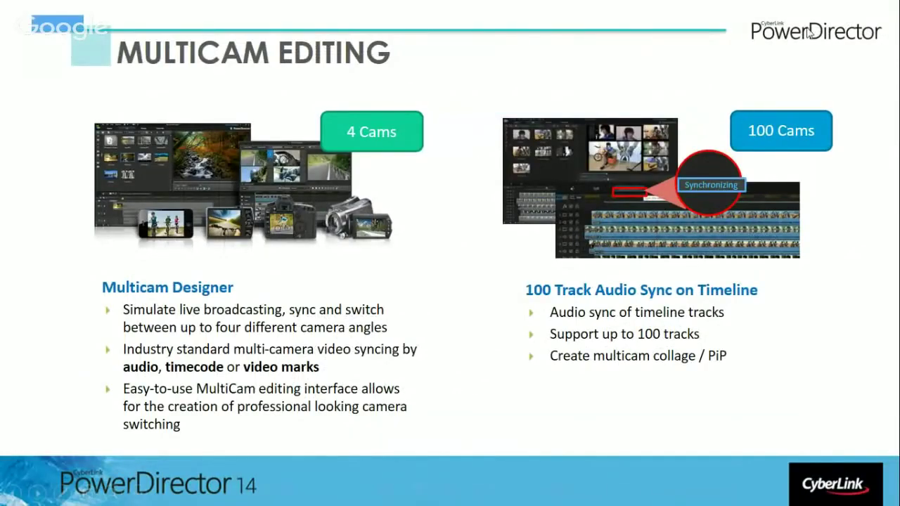
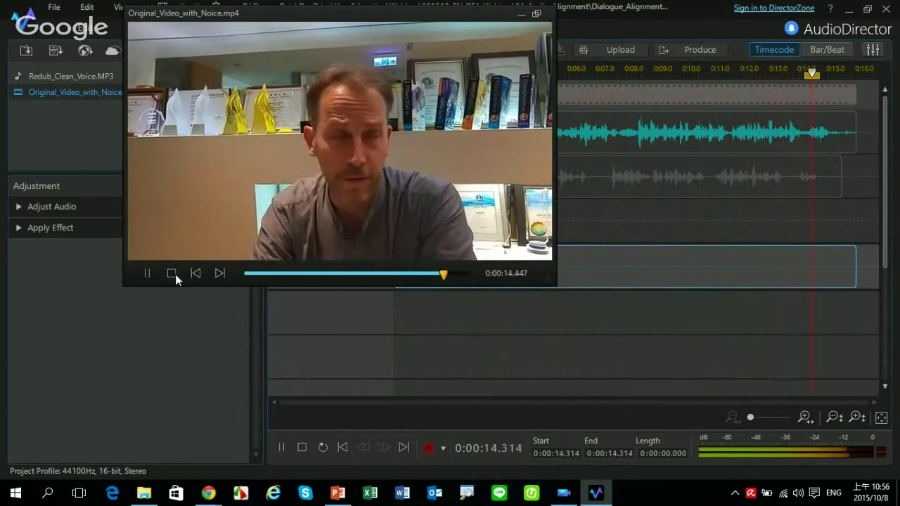
# Stop the video preview and dock the floating preview back into its panel
pyautogui.click(171, 273)
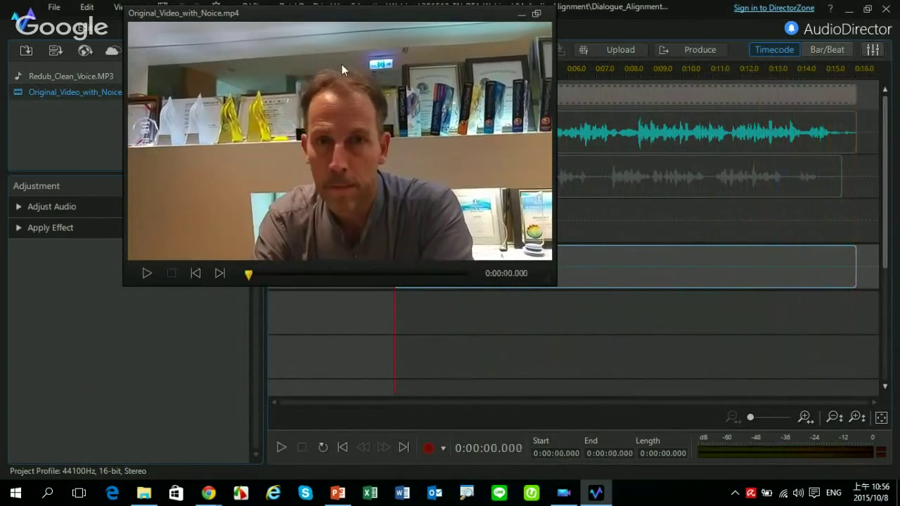
pyautogui.moveTo(343, 16); pyautogui.dragTo(295, 86)
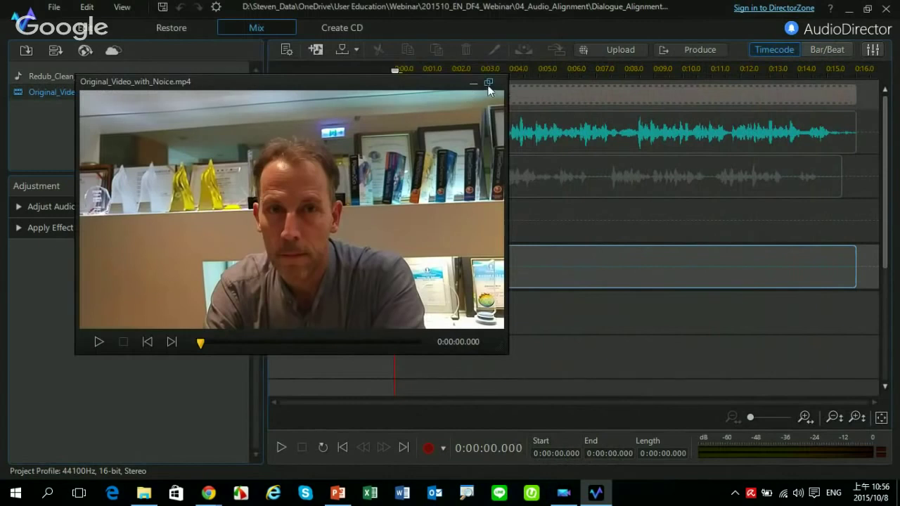
pyautogui.click(488, 83)
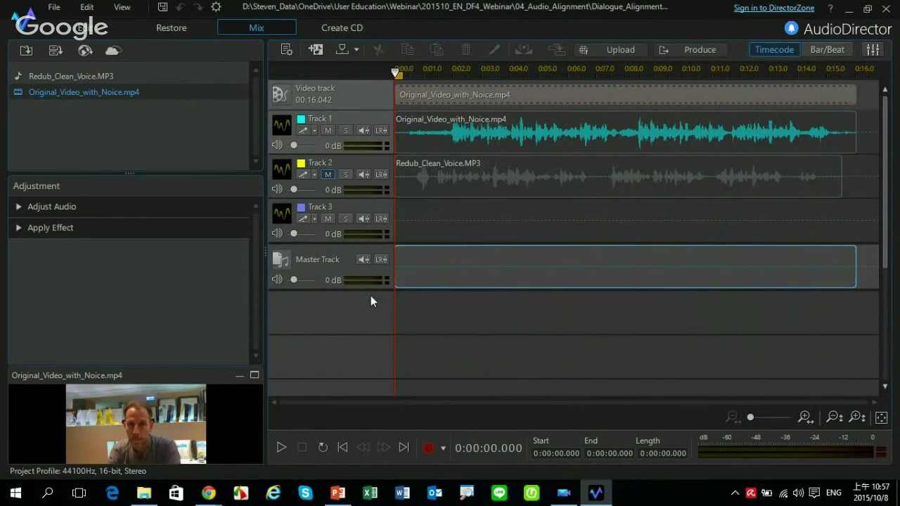
# Unmute Redub_Clean_Voice, mute Original_Video_with_Noice, and play the project to hear the clean voice
pyautogui.click(324, 175)
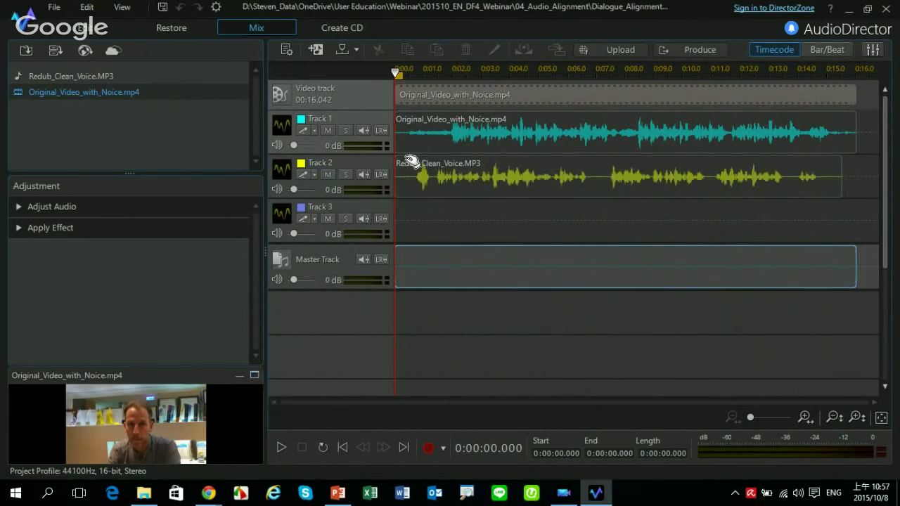
pyautogui.click(327, 131)
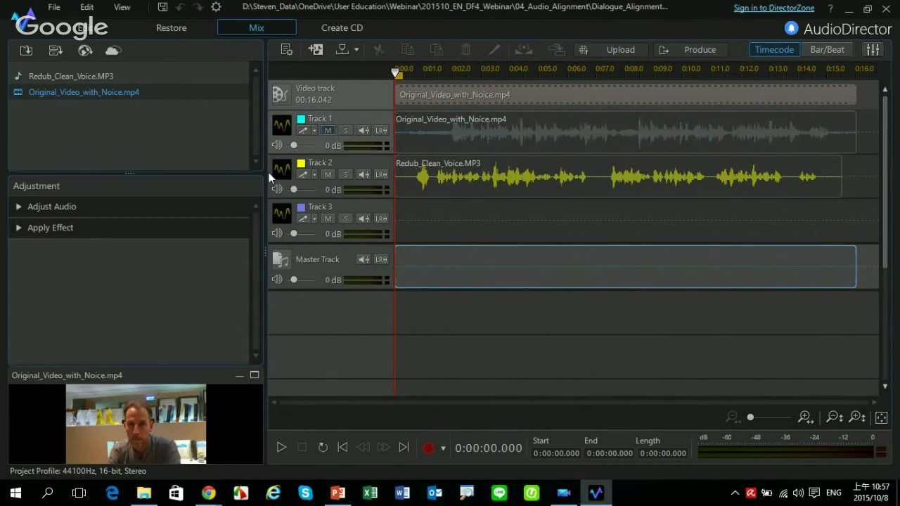
pyautogui.click(283, 447)
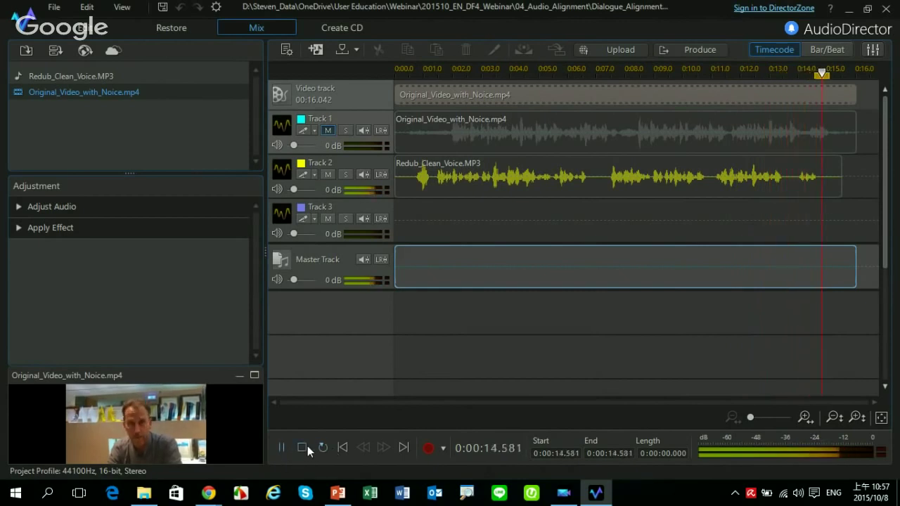
pyautogui.click(303, 447)
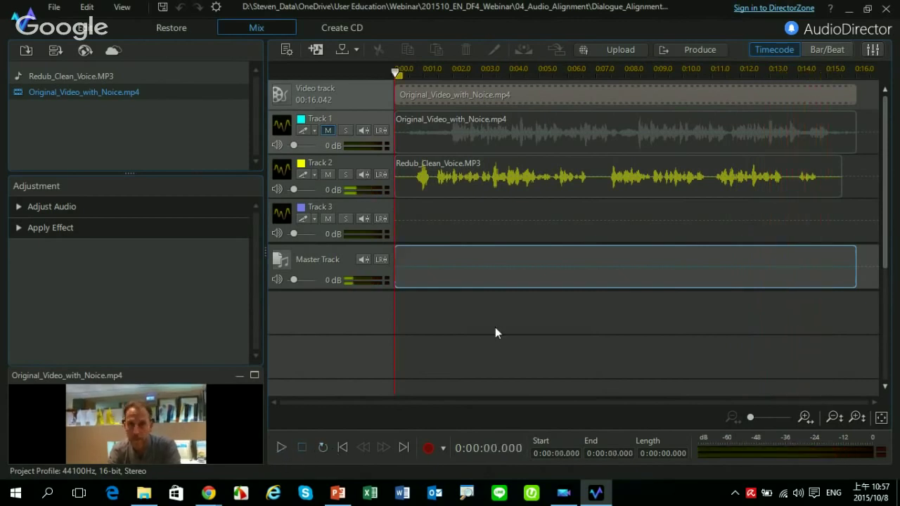
# Unmute the original track, play the undocked preview with both voices, then dock it again
pyautogui.click(254, 375)
pyautogui.moveTo(393, 112); pyautogui.dragTo(253, 262)
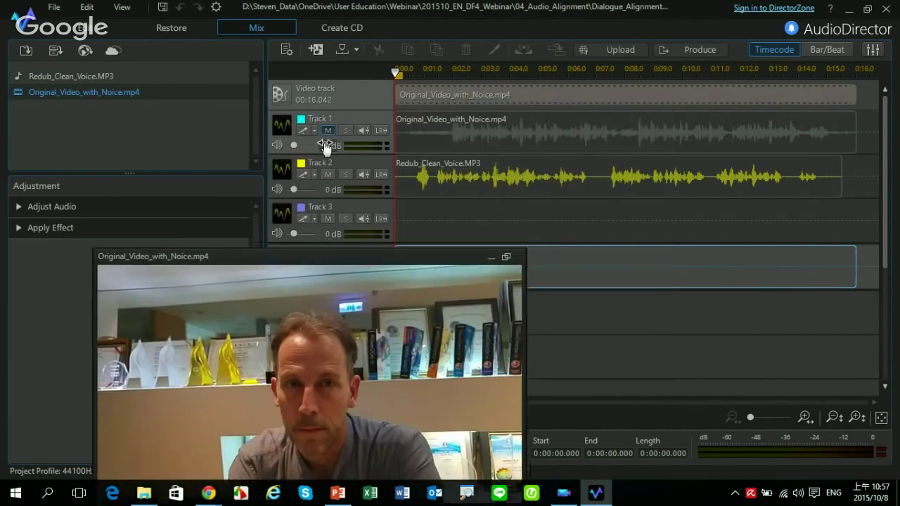
pyautogui.click(328, 130)
pyautogui.moveTo(342, 257); pyautogui.dragTo(326, 106)
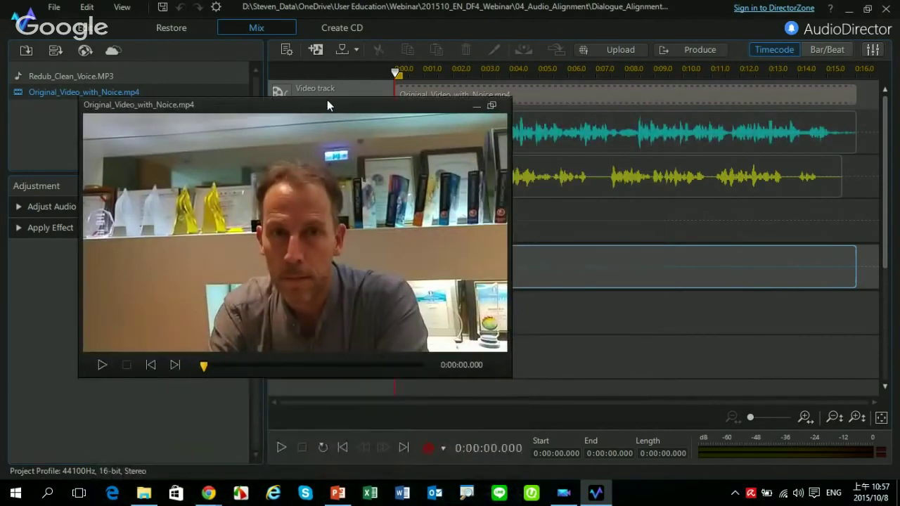
pyautogui.click(102, 362)
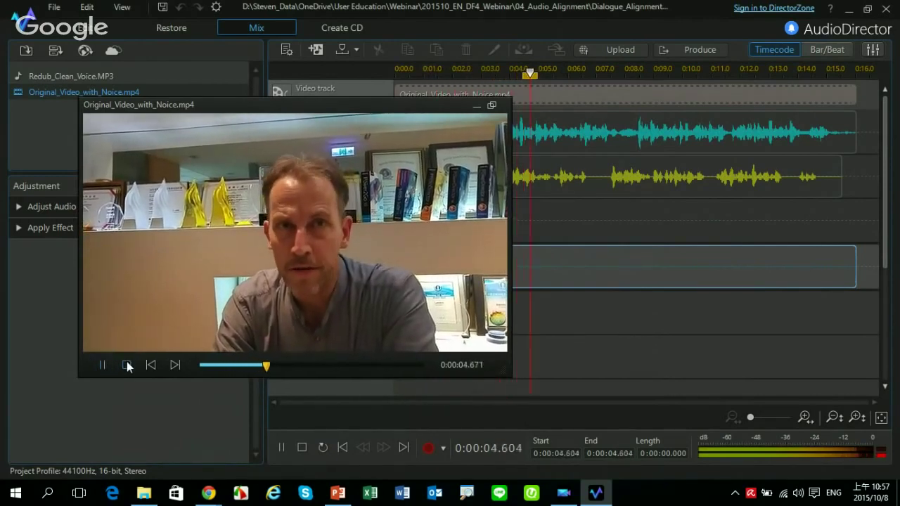
pyautogui.click(126, 364)
pyautogui.moveTo(429, 106); pyautogui.dragTo(365, 251)
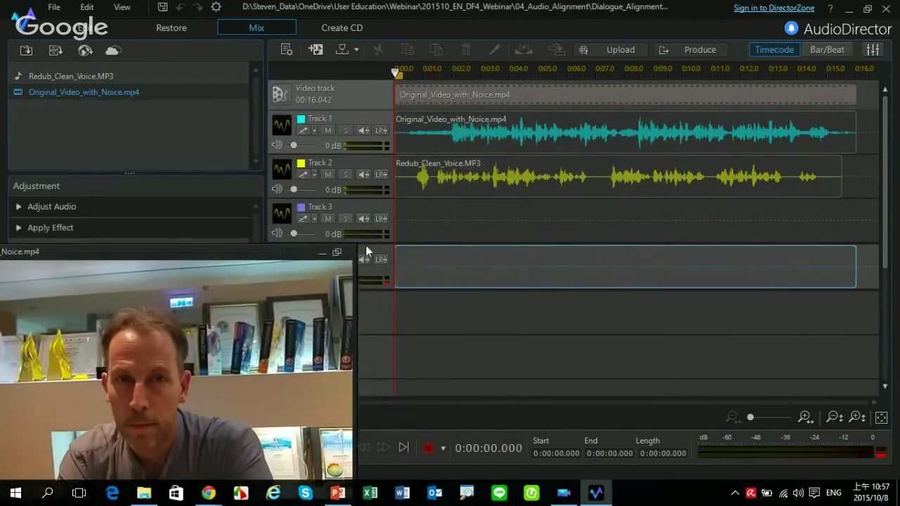
pyautogui.click(338, 254)
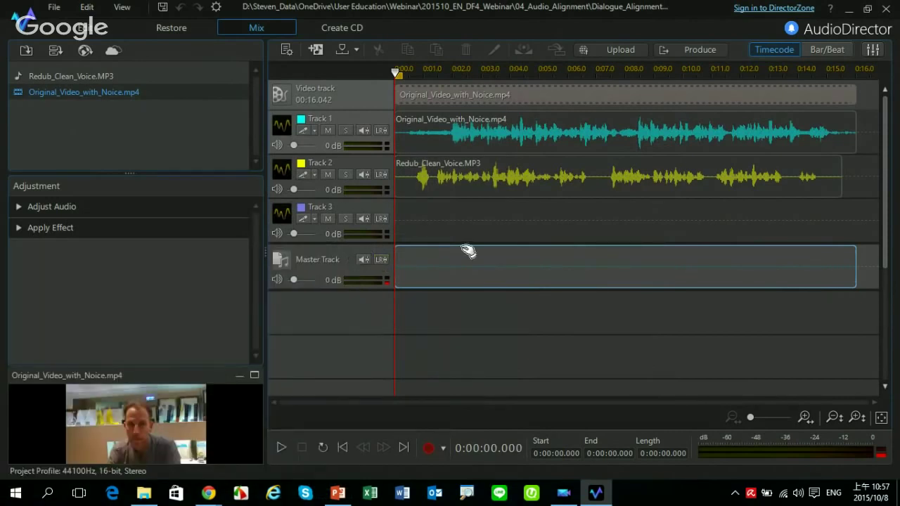
# Align both clips with Automated Dialogue Alignment, keeping Redub_Clean_Voice.MP3 as the target clip
pyautogui.click(588, 179)
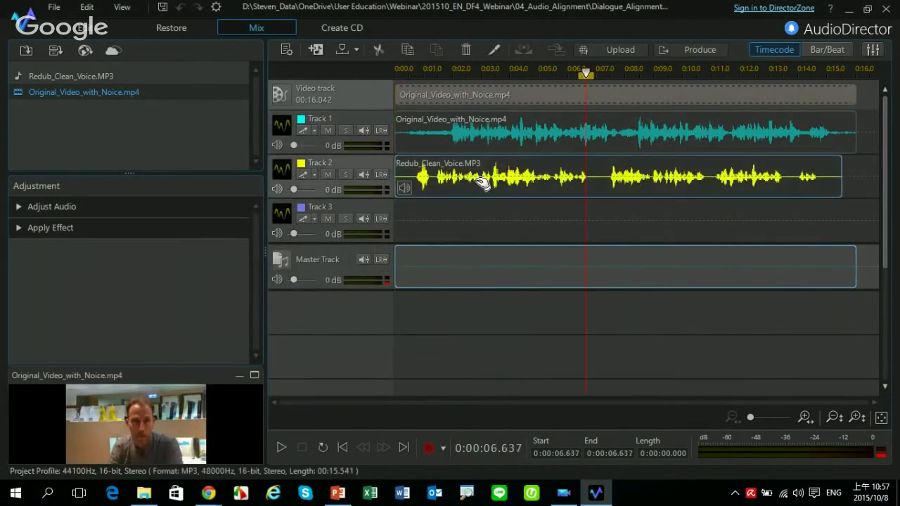
pyautogui.click(528, 137)
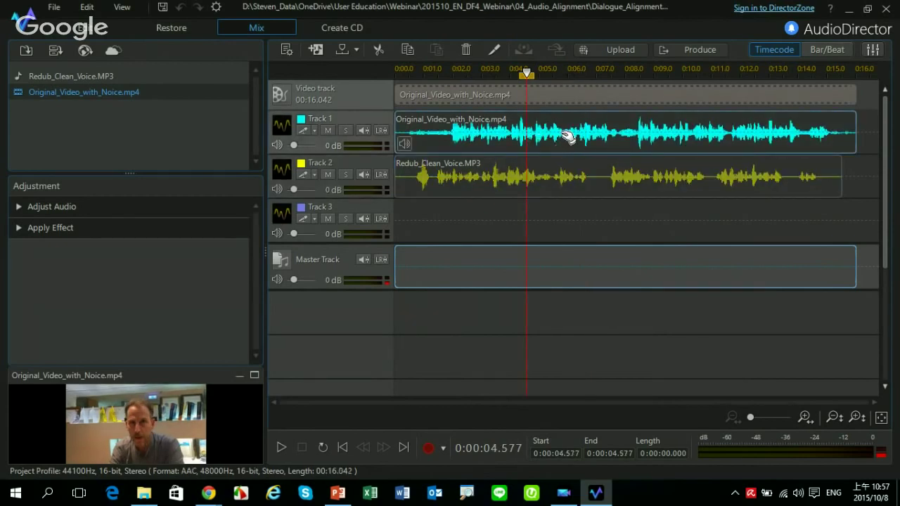
pyautogui.click(573, 180)
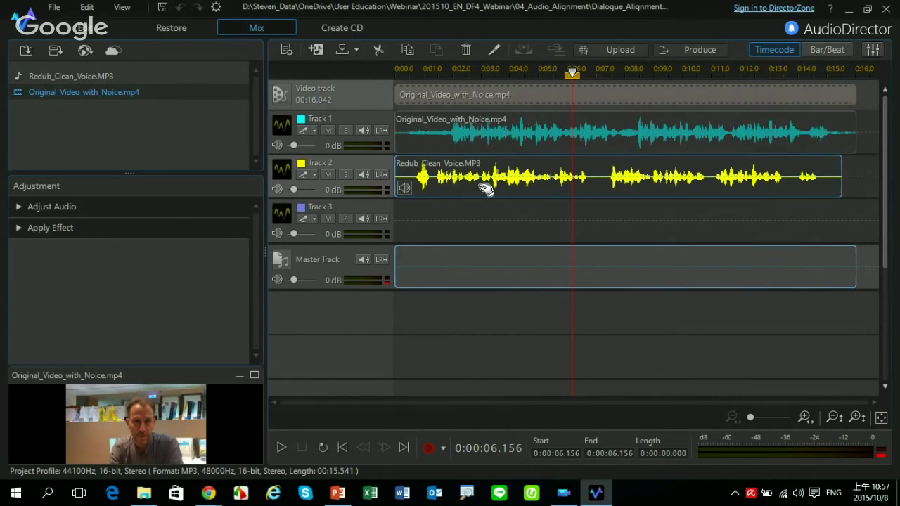
pyautogui.click(516, 184)
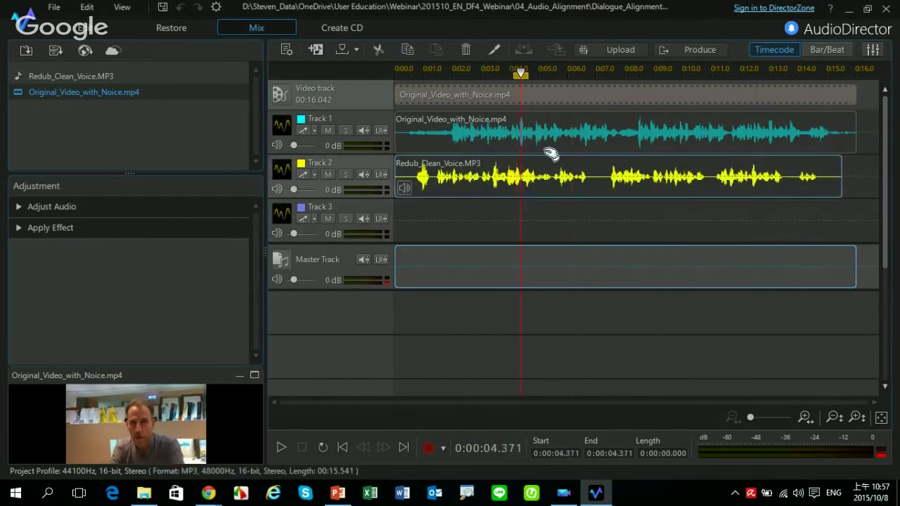
pyautogui.keyDown('ctrl'); pyautogui.click(568, 135); pyautogui.keyUp('ctrl')
pyautogui.click(562, 70)
pyautogui.click(556, 51)
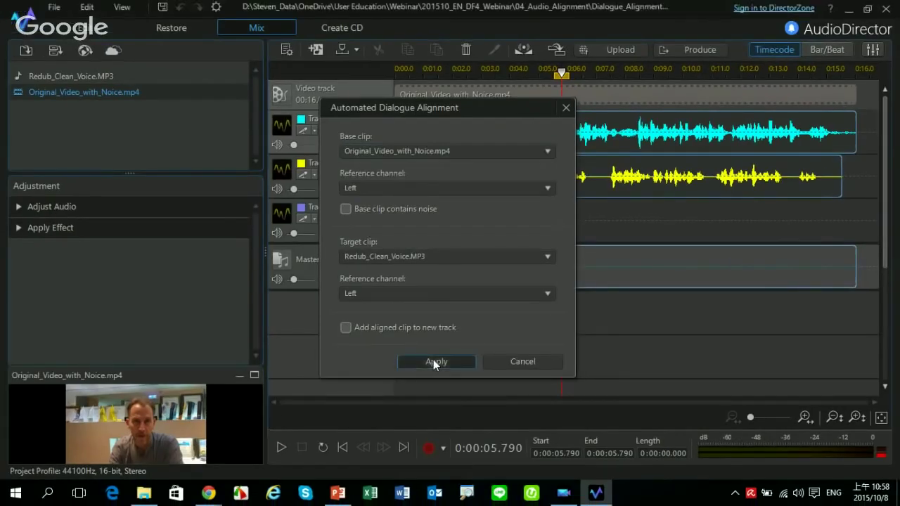
pyautogui.click(444, 398)
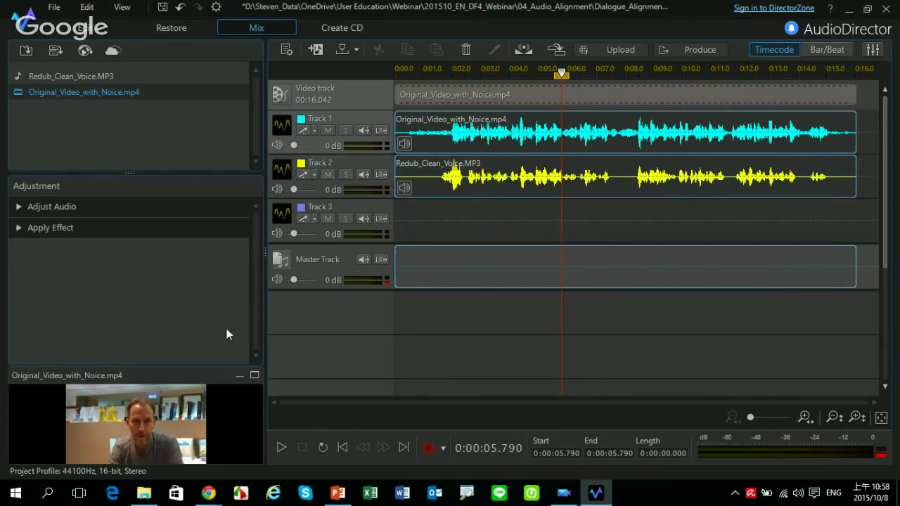
# Undock the preview and play it to check the aligned clean voice's sync
pyautogui.click(255, 376)
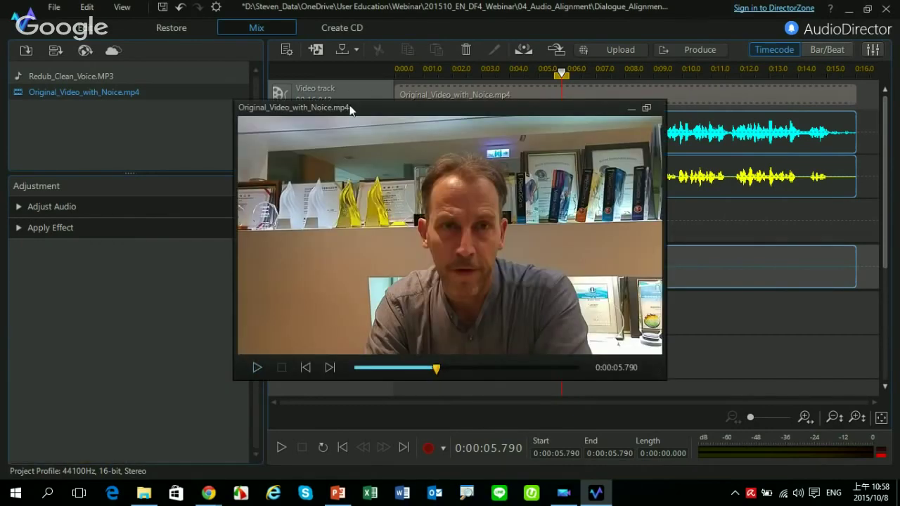
pyautogui.moveTo(349, 109); pyautogui.dragTo(445, 131)
pyautogui.moveTo(561, 73); pyautogui.dragTo(351, 80)
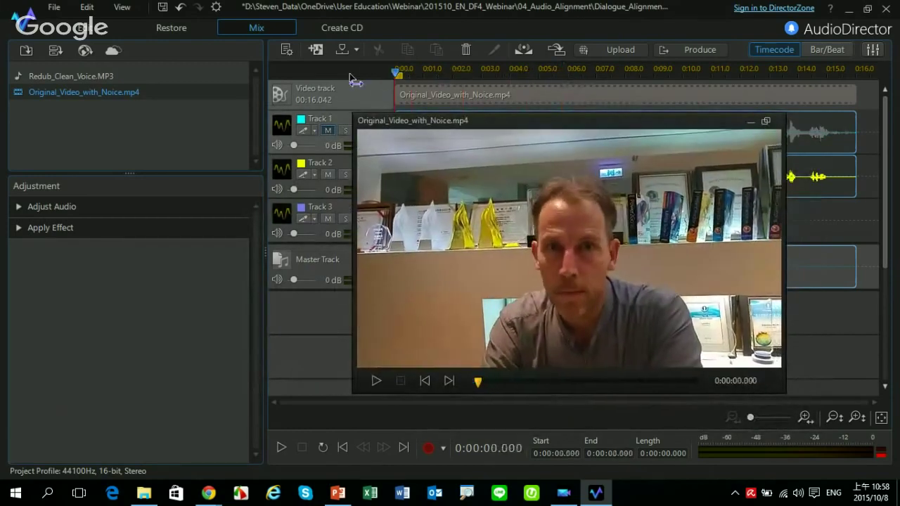
pyautogui.click(374, 381)
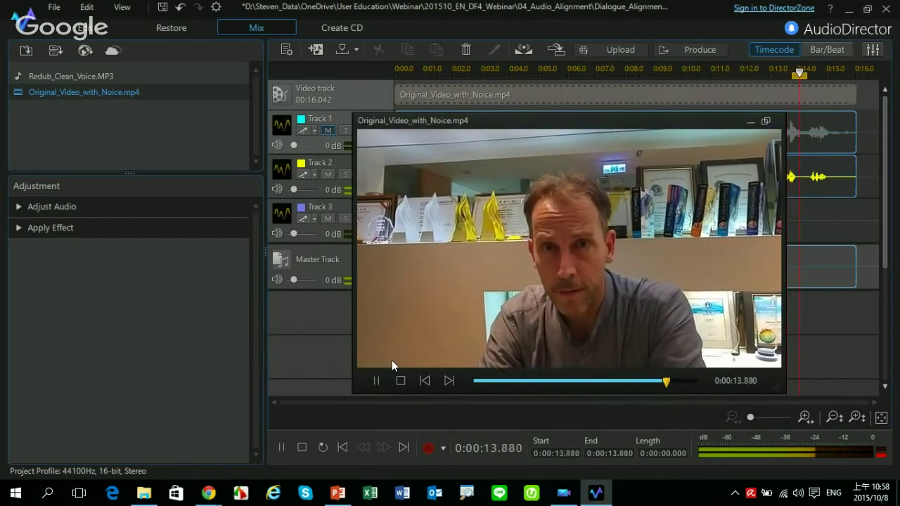
pyautogui.click(397, 380)
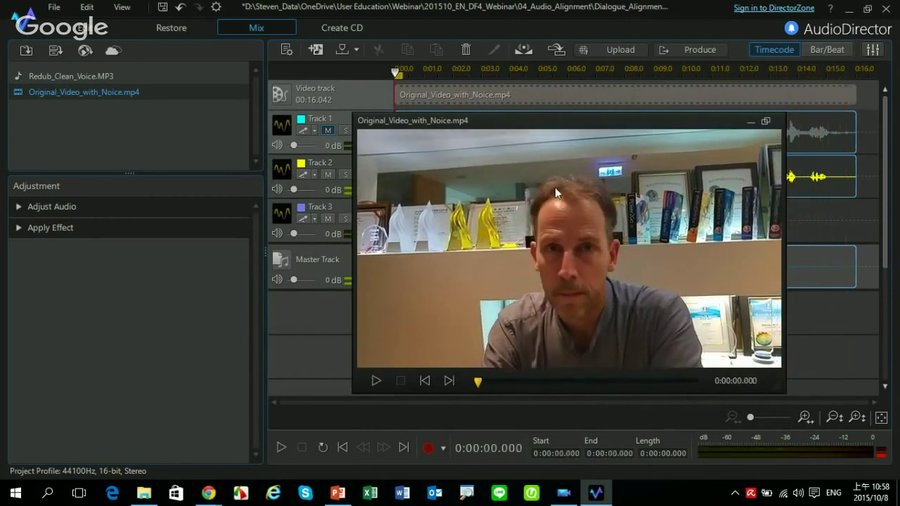
# Reposition the floating preview window, then dock it back into its panel
pyautogui.moveTo(557, 127); pyautogui.dragTo(257, 257)
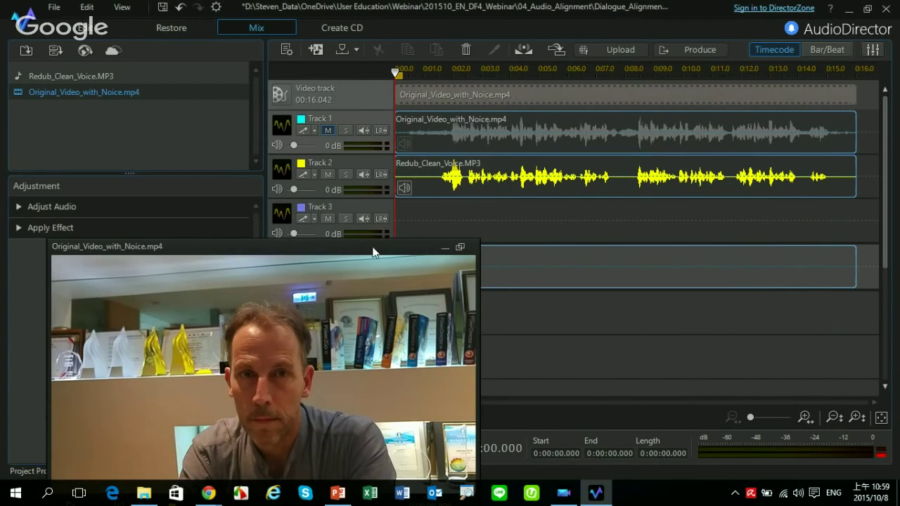
pyautogui.moveTo(401, 235); pyautogui.dragTo(380, 173)
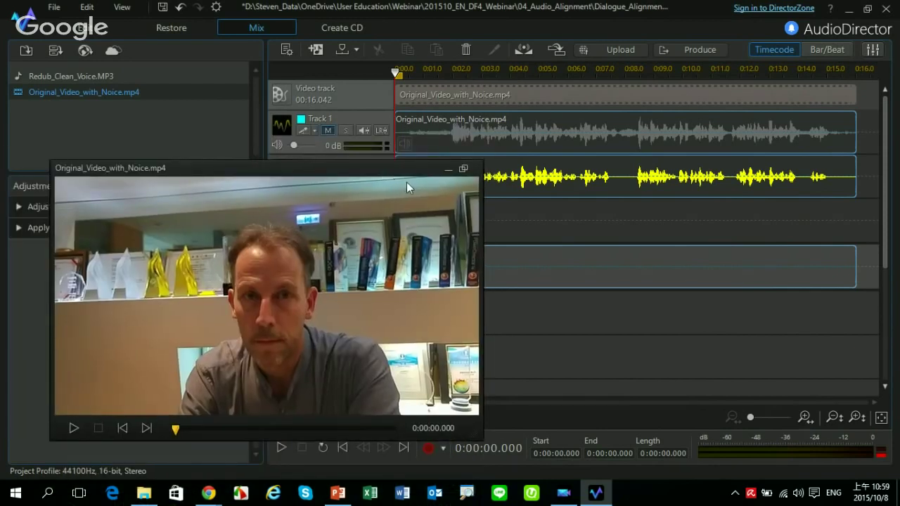
pyautogui.moveTo(377, 168)
pyautogui.mouseDown()
pyautogui.moveTo(362, 171)
pyautogui.moveTo(368, 183)
pyautogui.mouseUp()
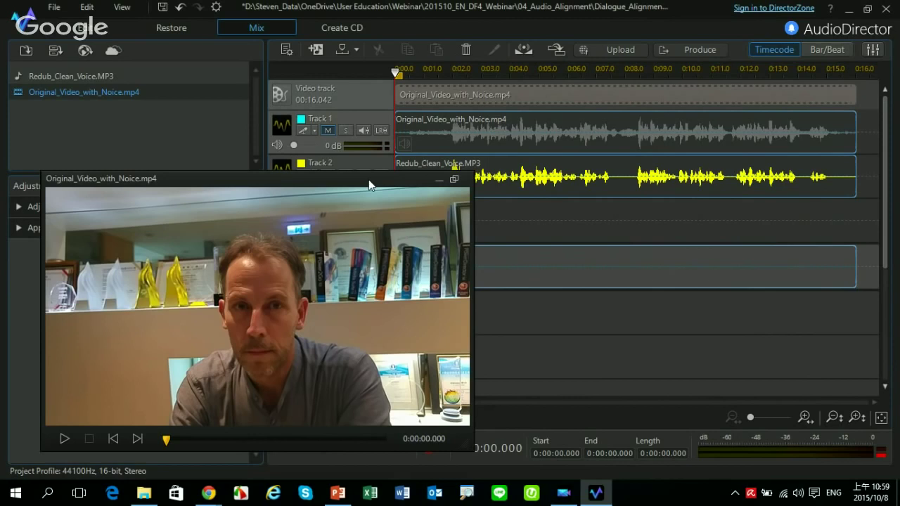
pyautogui.click(454, 179)
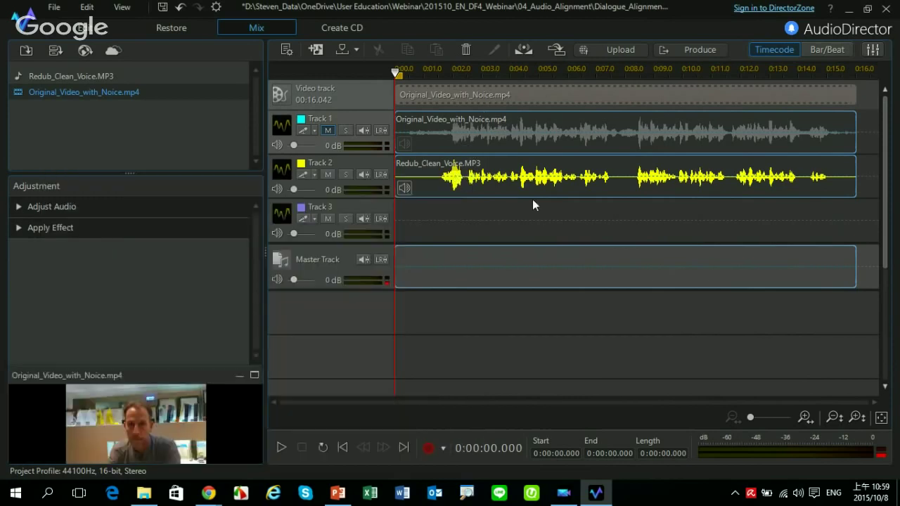
# Close AudioDirector without saving, present from slide 19, and advance to POWERDIRECTOR ANDROID
pyautogui.click(885, 9)
pyautogui.click(465, 290)
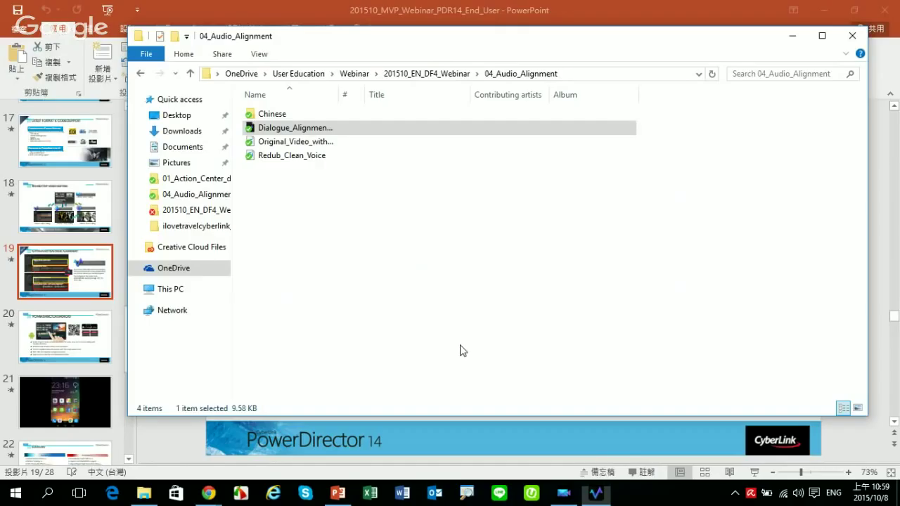
pyautogui.click(67, 287)
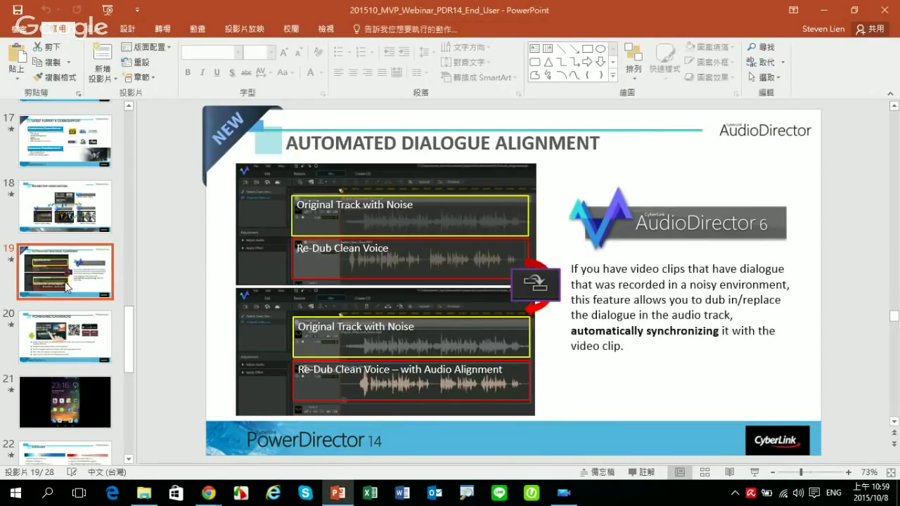
pyautogui.click(750, 472)
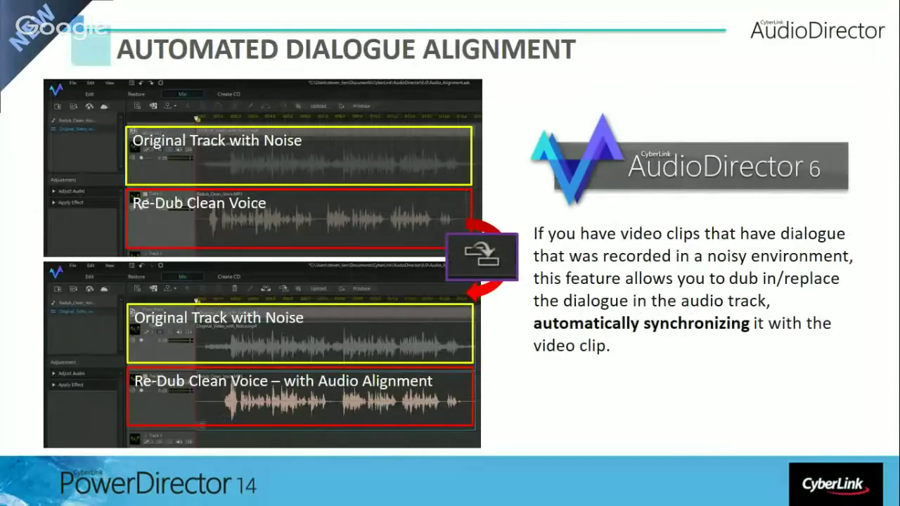
pyautogui.press('Right')
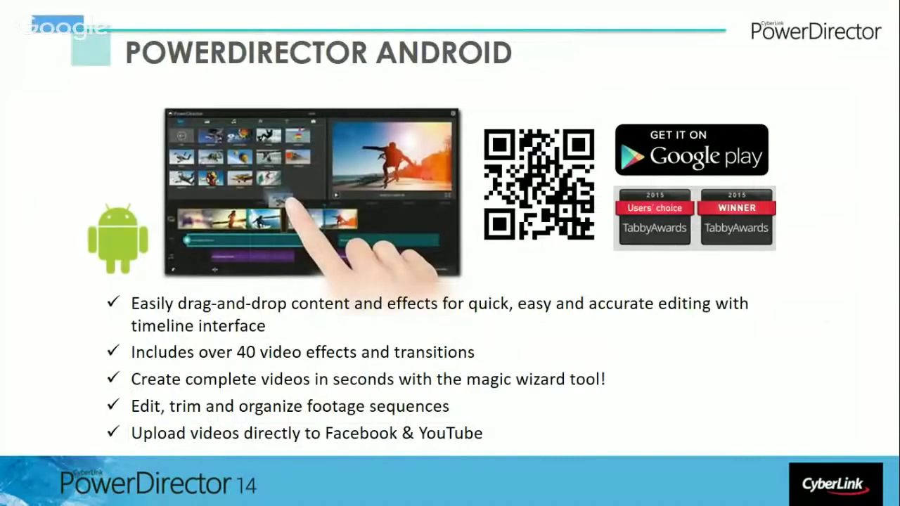